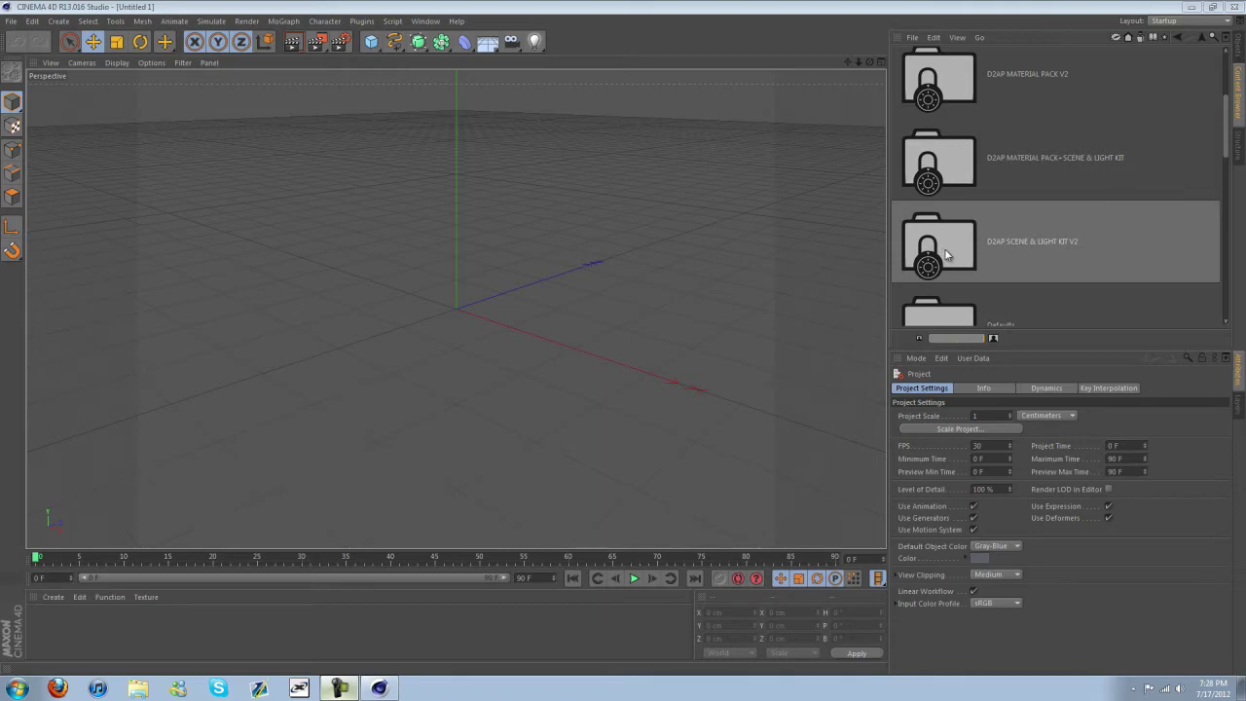
# Open the D2AP SCENE & LIGHT KIT V2 preset folder
pyautogui.moveTo(1226, 144); pyautogui.dragTo(1221, 131)
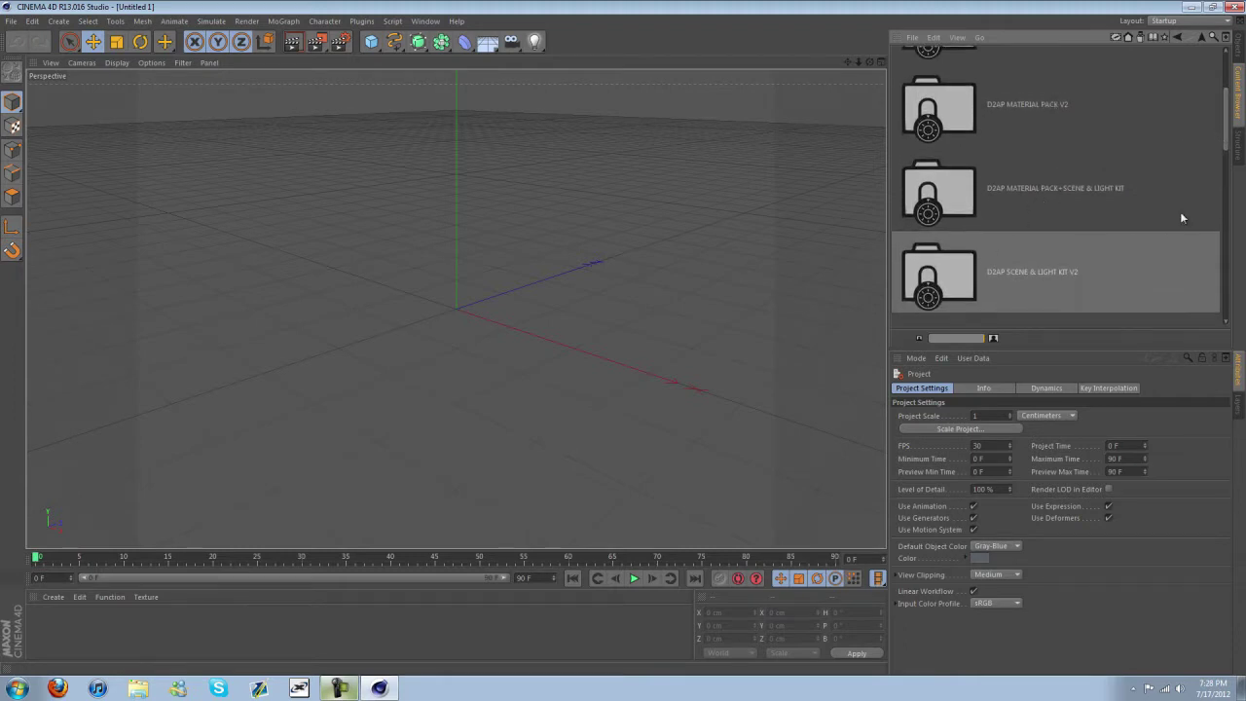
pyautogui.click(1024, 273)
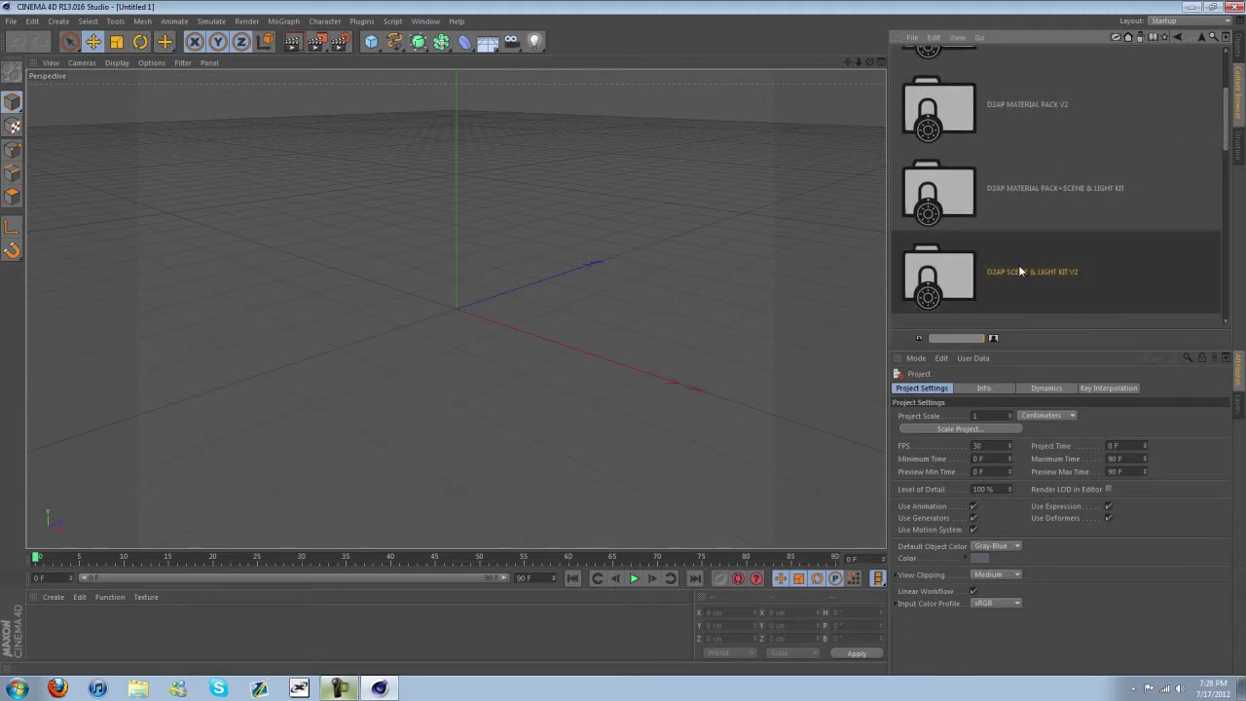
pyautogui.doubleClick(1035, 274)
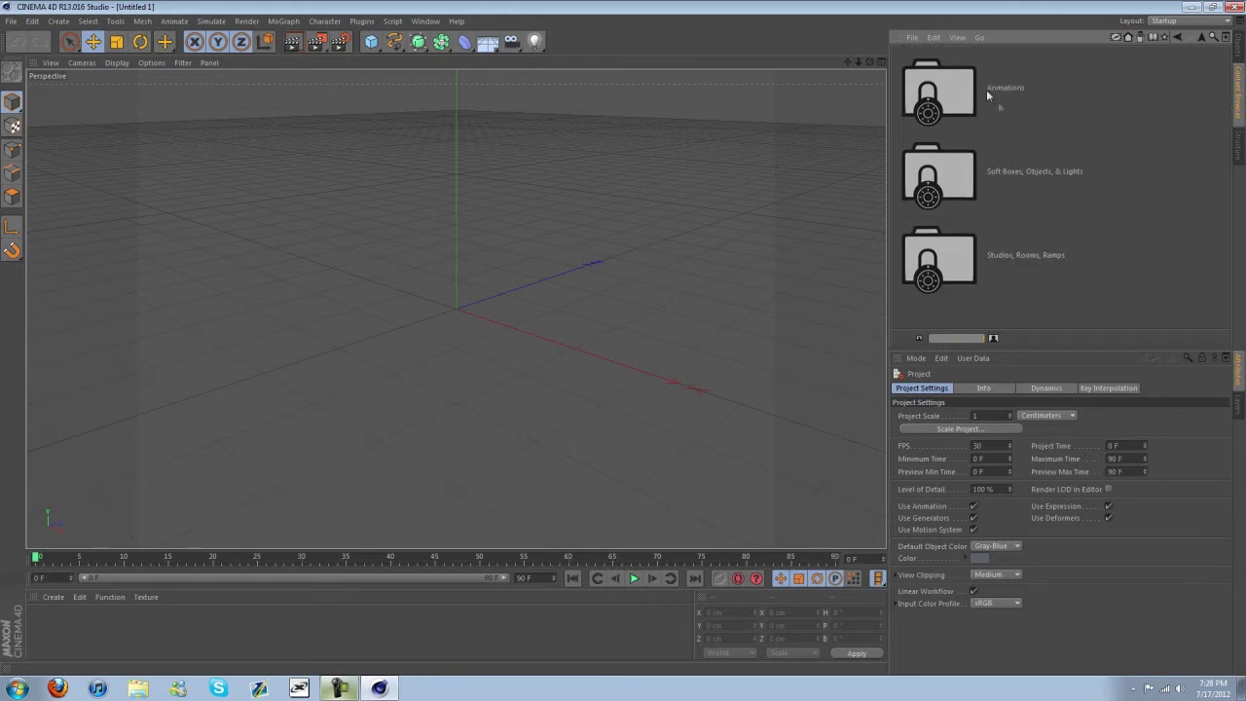
pyautogui.click(1201, 37)
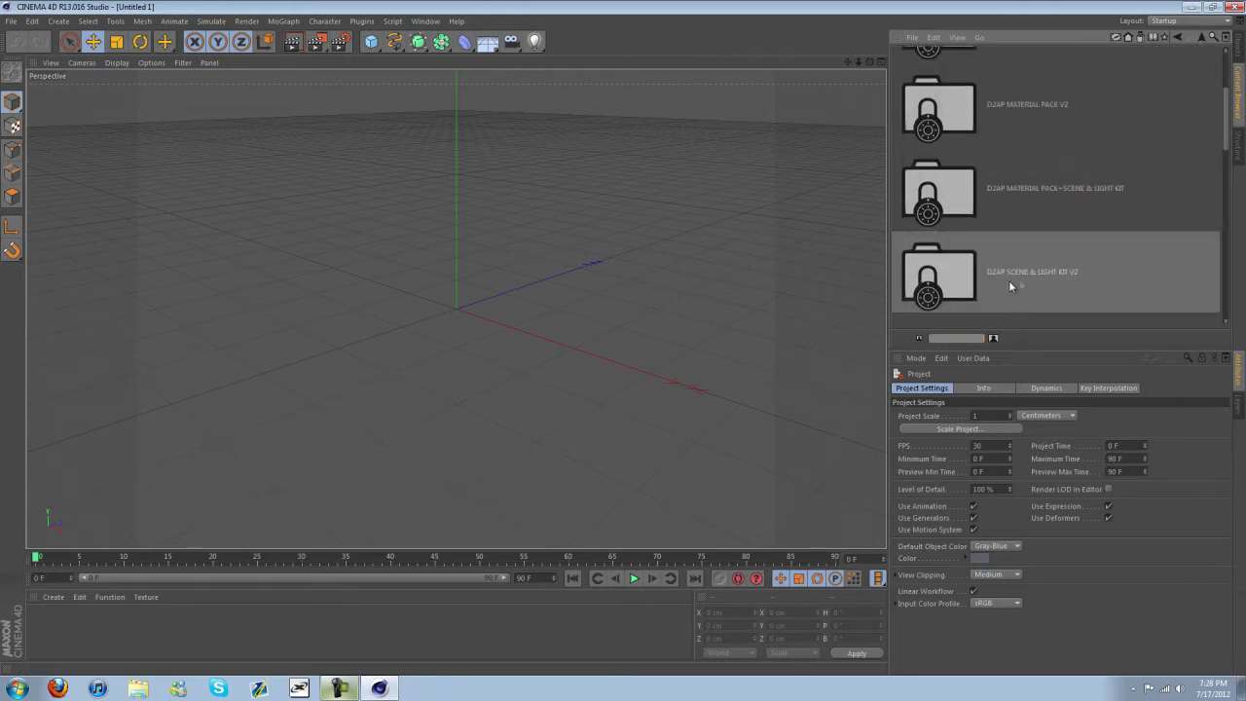
pyautogui.doubleClick(960, 276)
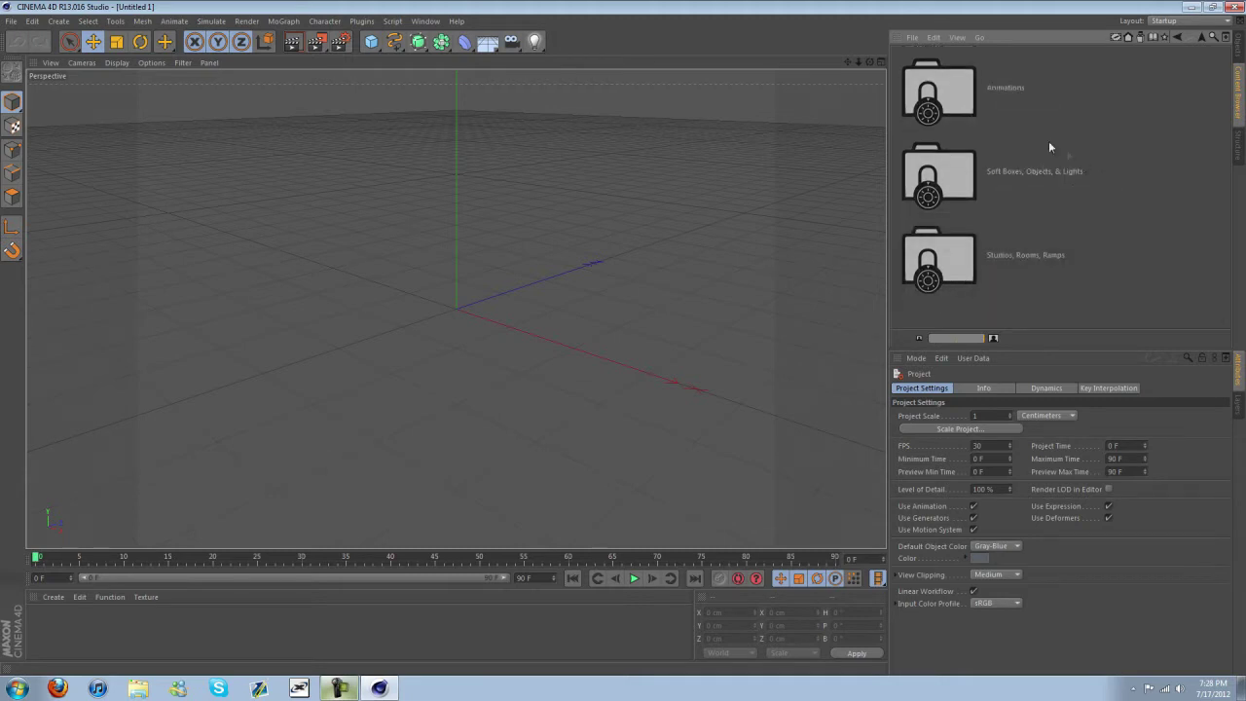
# Open the Intro.c4d project from the kit's Animations folder
pyautogui.click(979, 82)
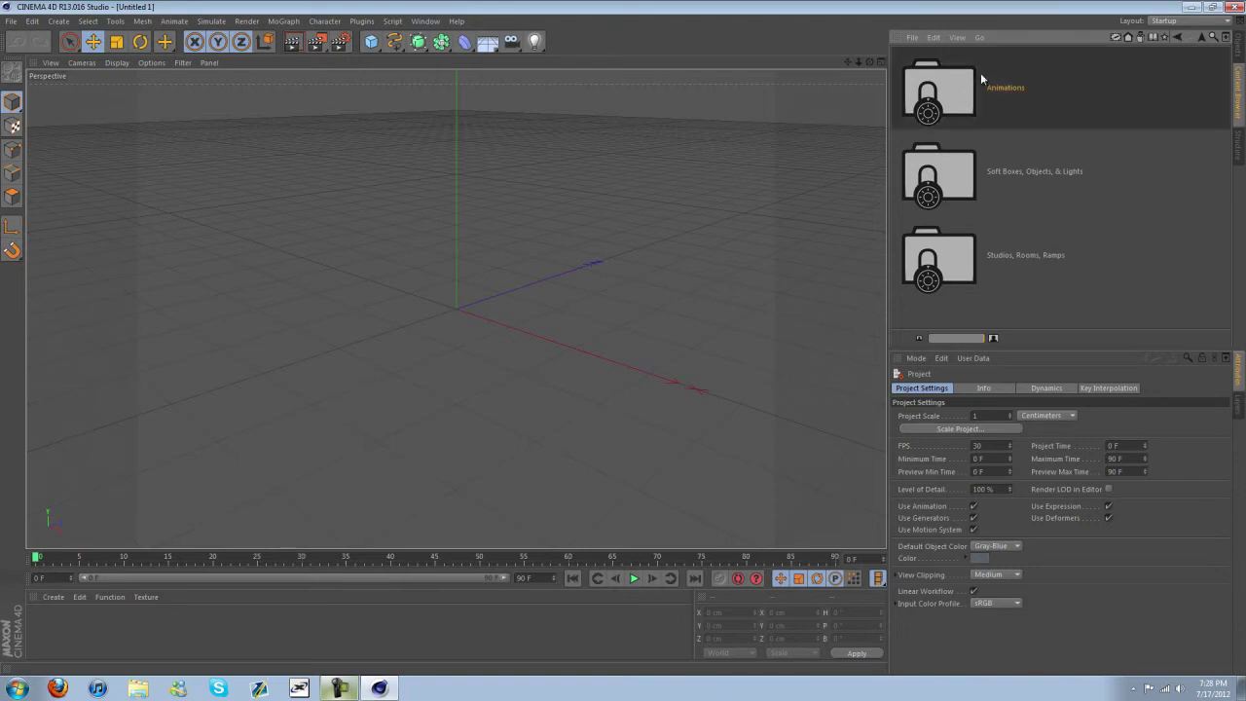
pyautogui.click(994, 172)
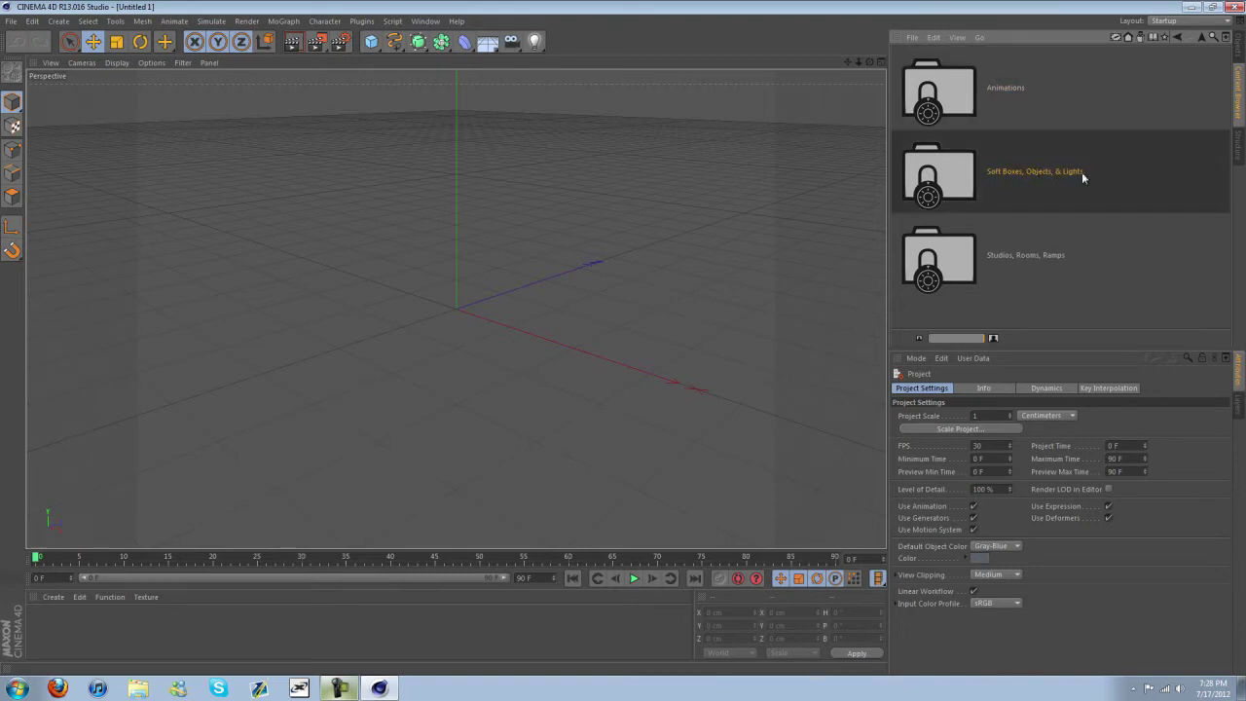
pyautogui.click(972, 274)
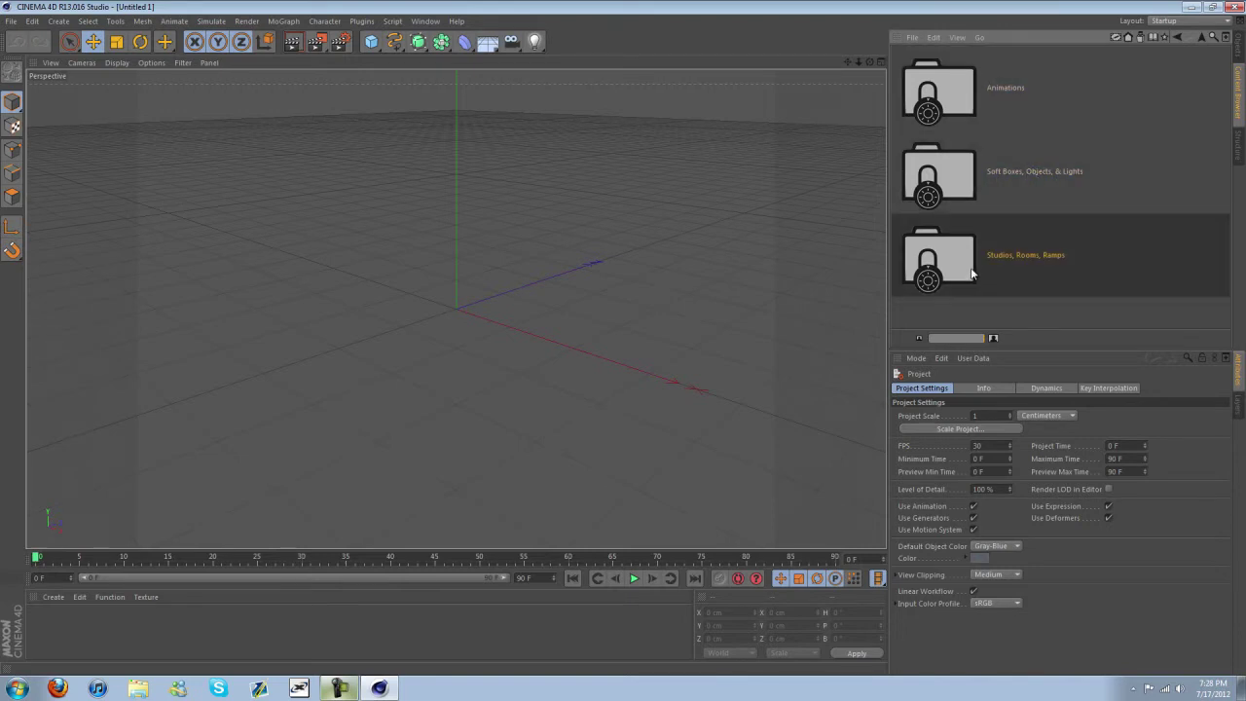
pyautogui.doubleClick(964, 91)
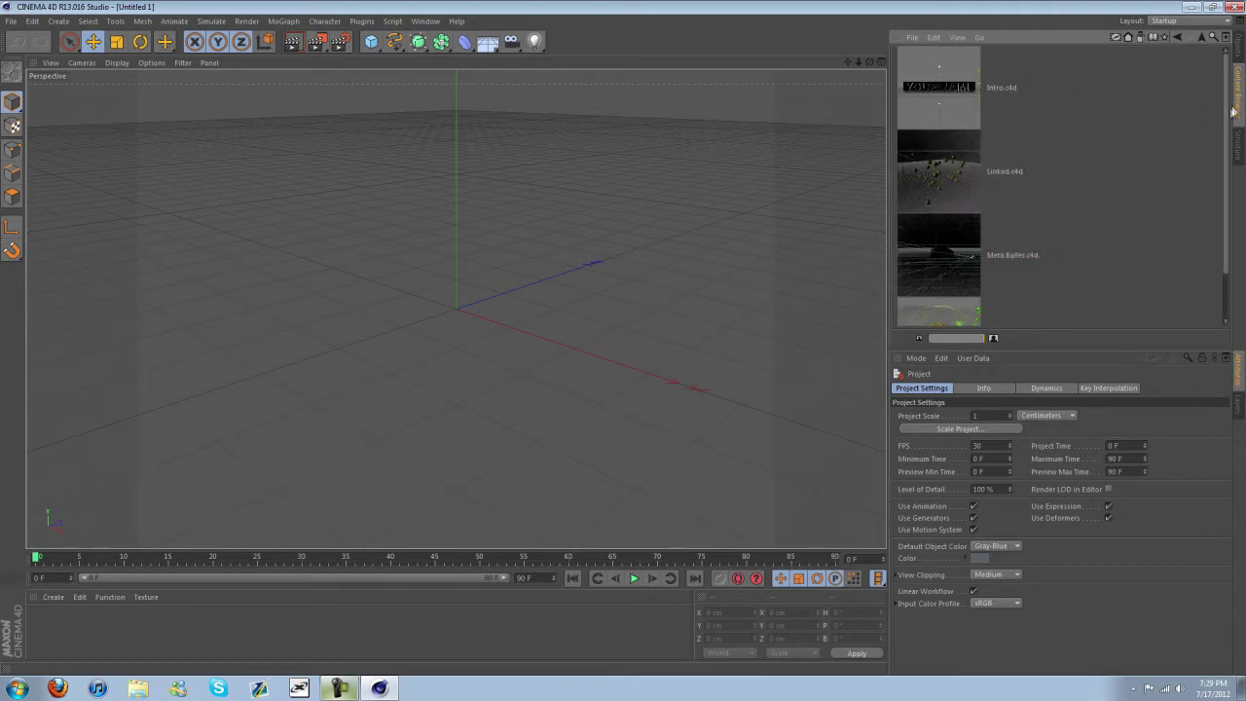
pyautogui.moveTo(1224, 109); pyautogui.dragTo(1223, 78)
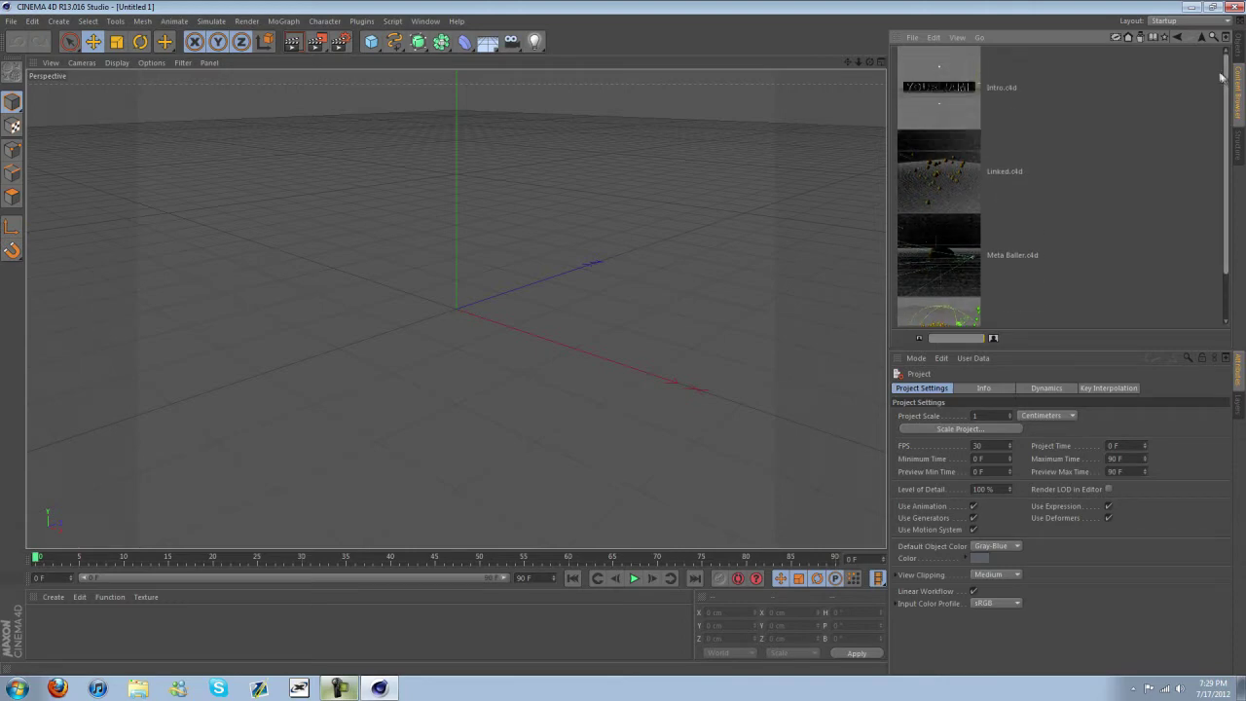
pyautogui.click(963, 88)
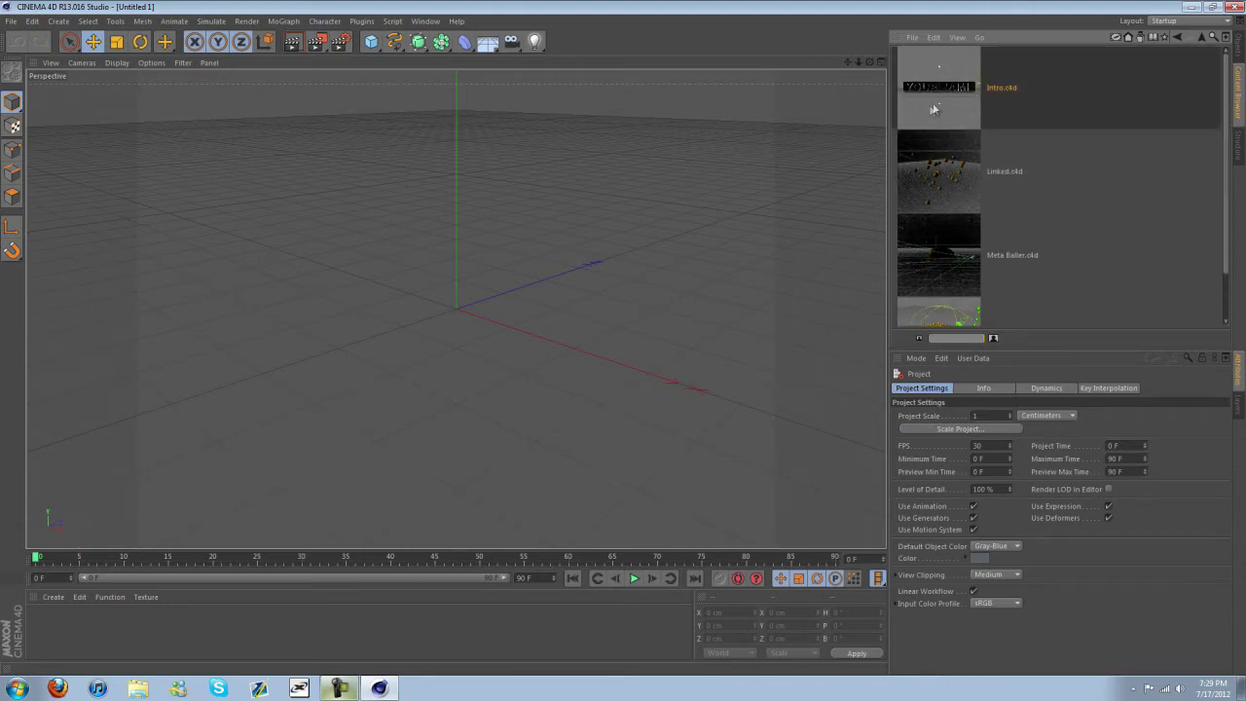
pyautogui.doubleClick(933, 109)
# Play the intro animation from the start, move to frame 53 and render that frame in the viewport
pyautogui.moveTo(506, 563); pyautogui.dragTo(5, 555)
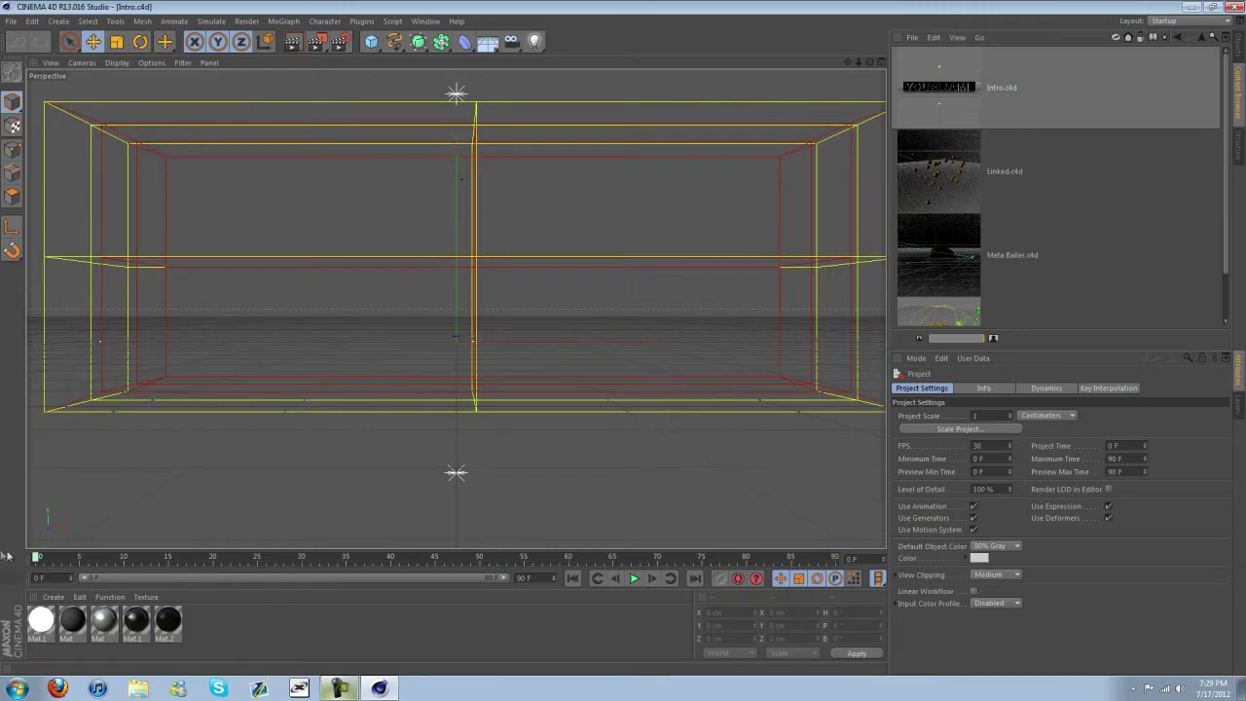
pyautogui.click(634, 578)
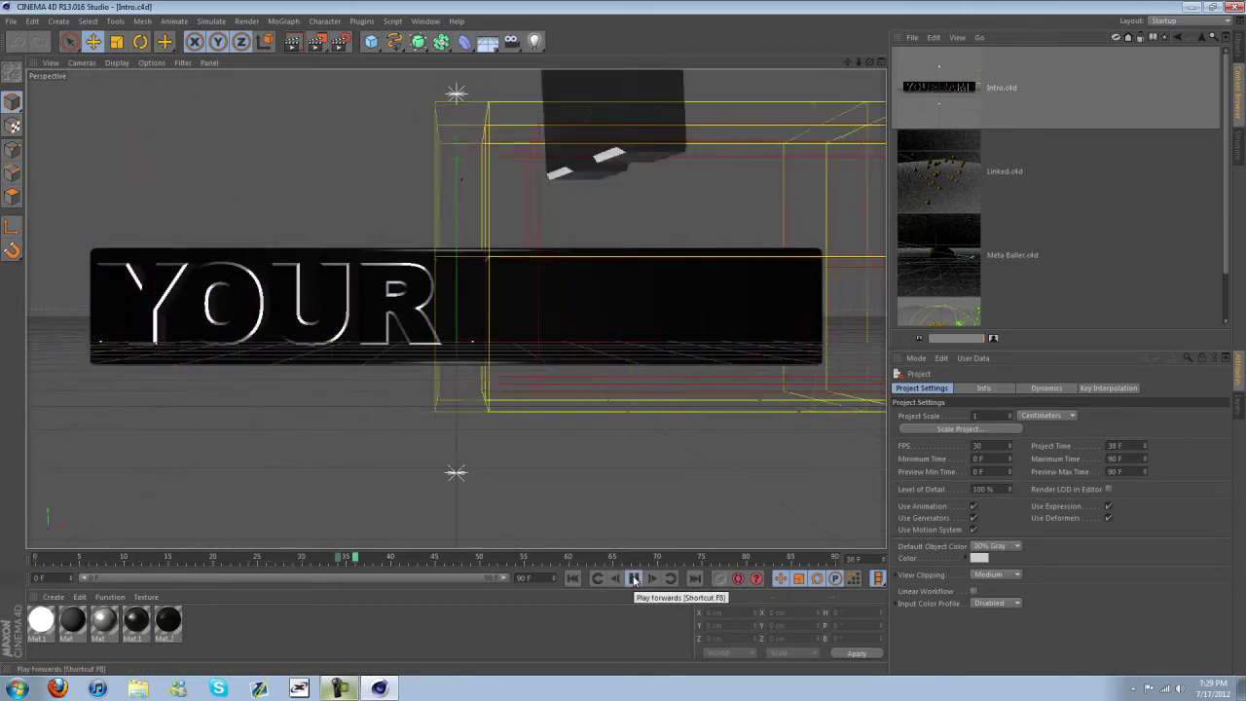
pyautogui.click(634, 579)
pyautogui.moveTo(510, 562); pyautogui.dragTo(506, 599)
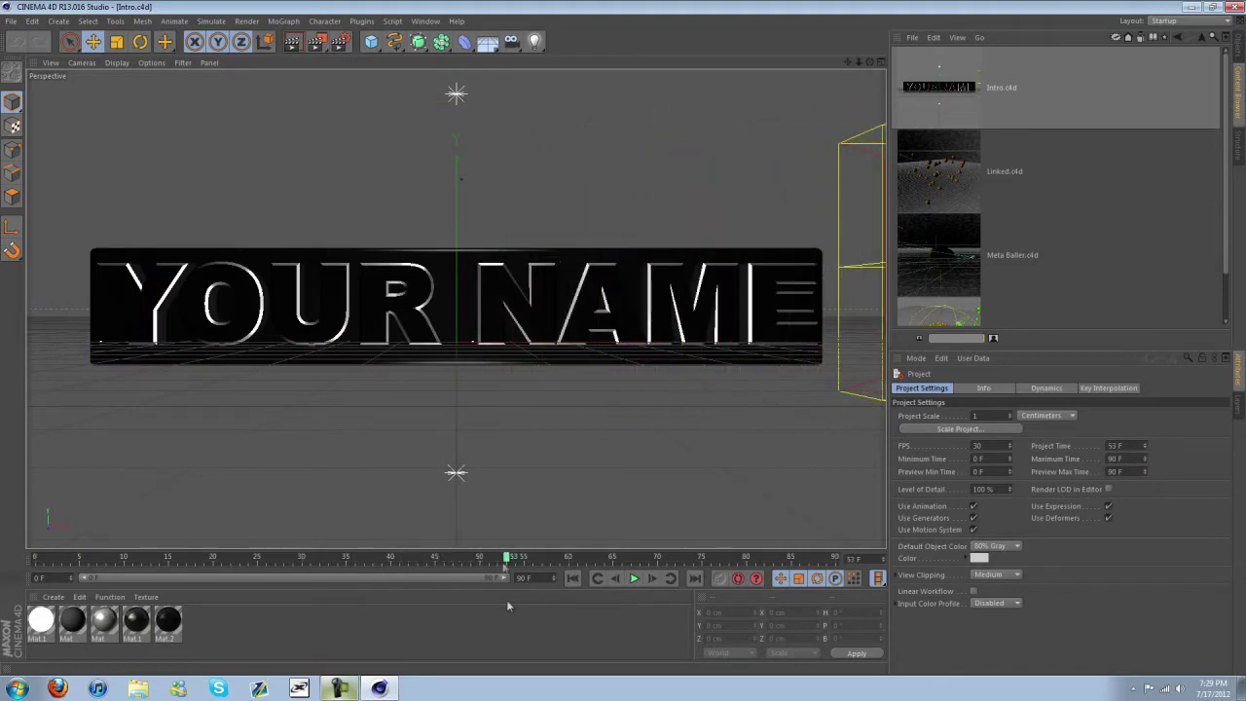
pyautogui.click(293, 42)
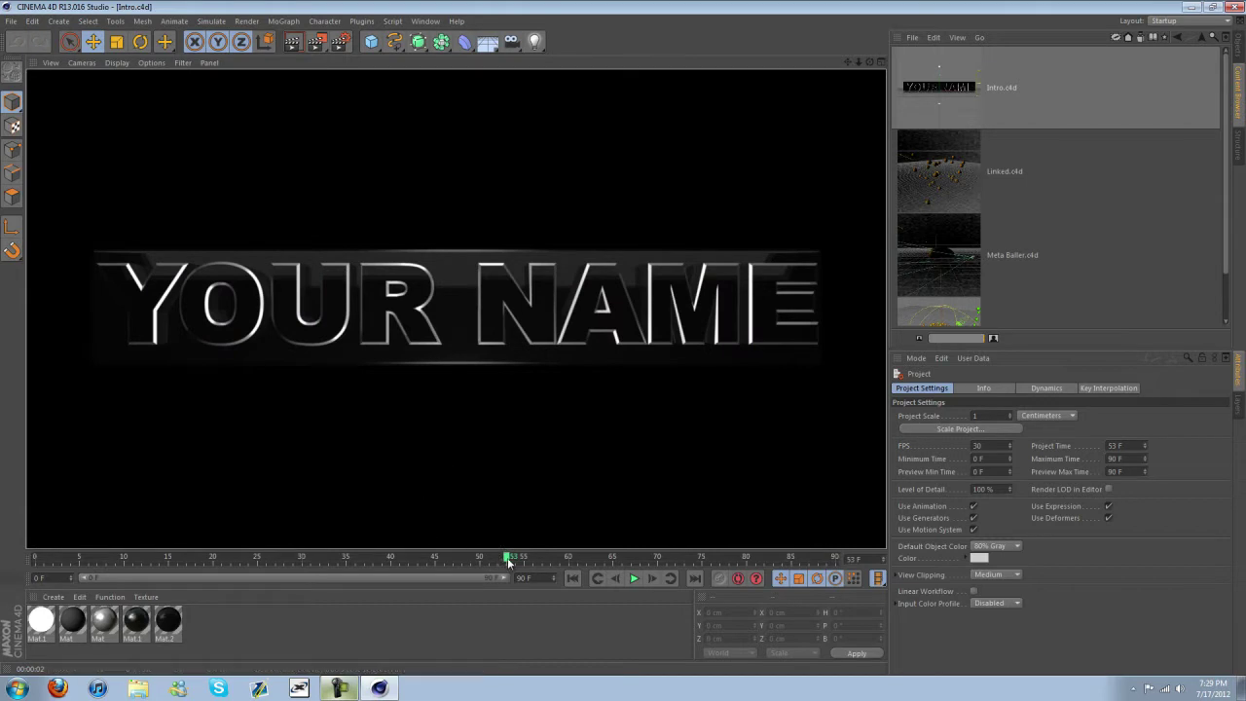
# Replay the intro animation from frame 0, scrub ahead to frame 46 and render the view
pyautogui.moveTo(509, 563); pyautogui.dragTo(28, 558)
pyautogui.click(634, 579)
pyautogui.click(634, 578)
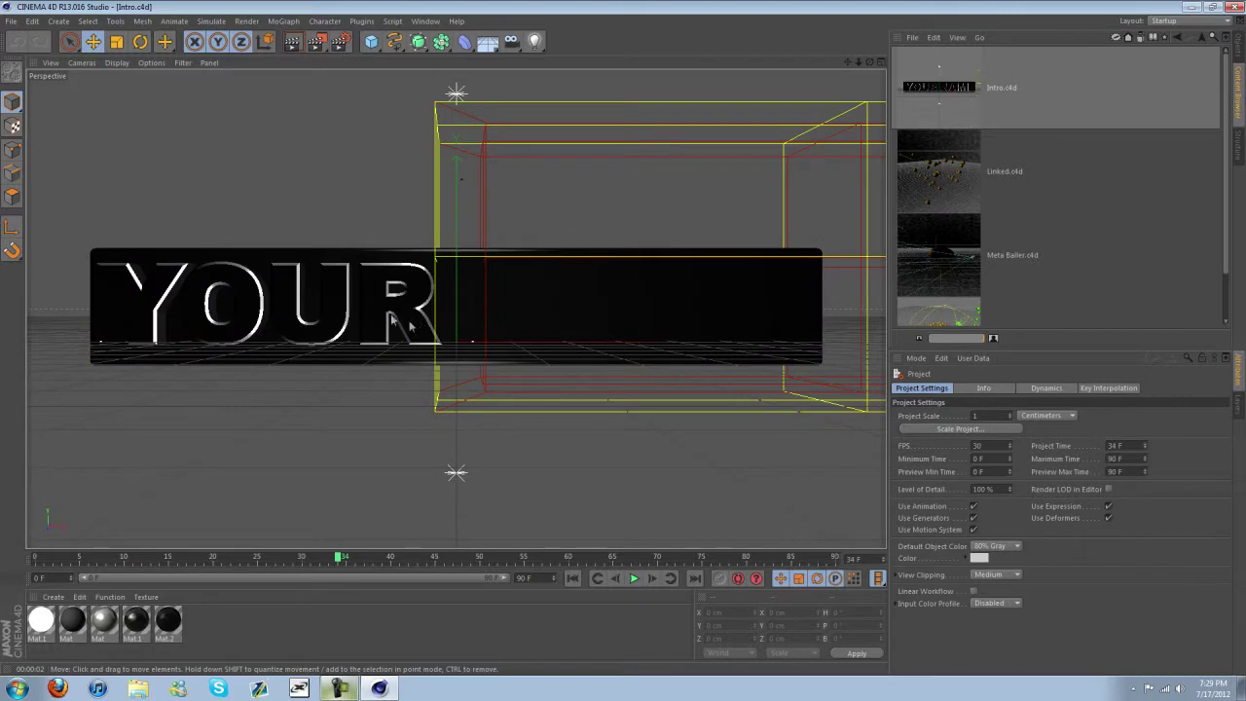
pyautogui.moveTo(338, 557); pyautogui.dragTo(444, 556)
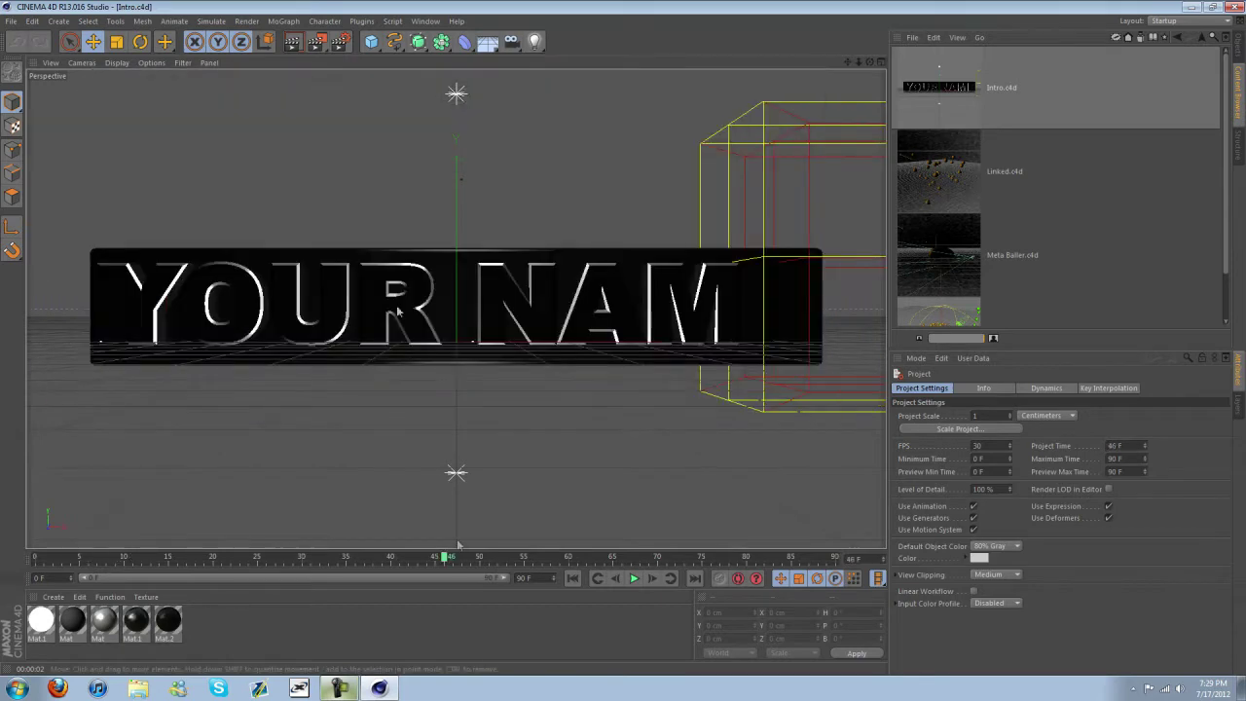
pyautogui.hotkey('ctrl', 'r')
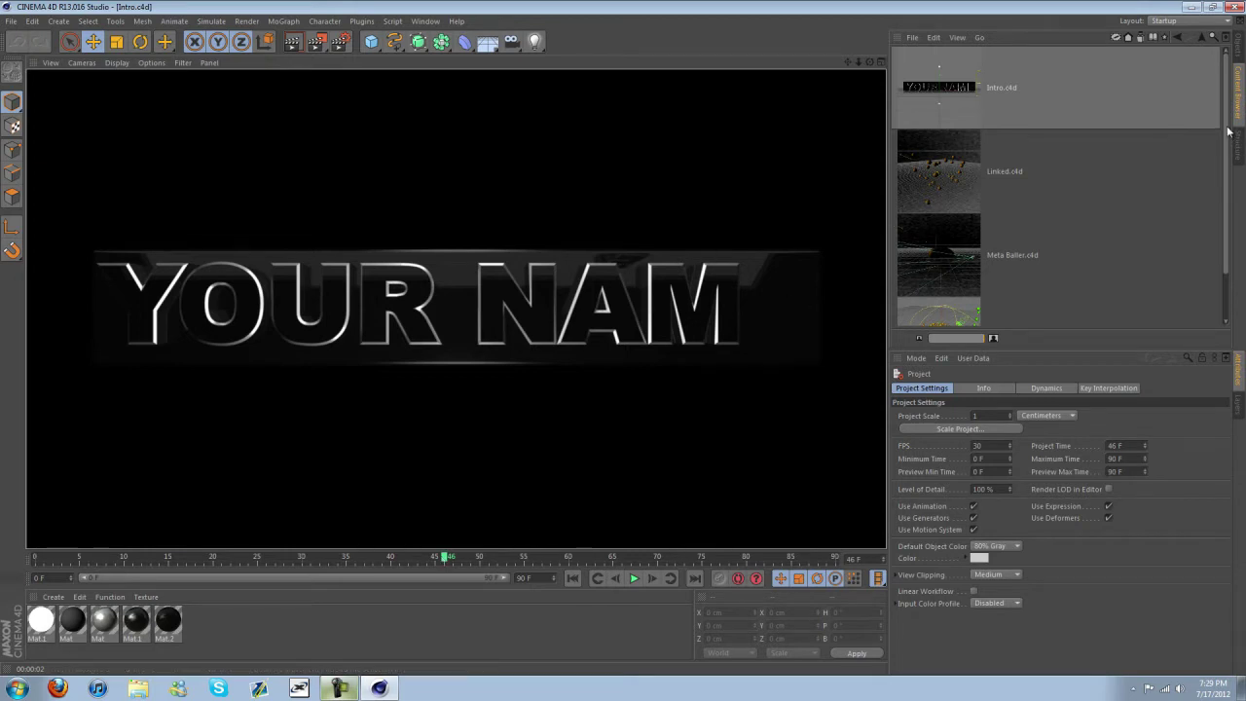
# Browse the remaining animation presets and open the Soft Boxes, Objects, & Lights folder
pyautogui.scroll(-1, 1206, 218)
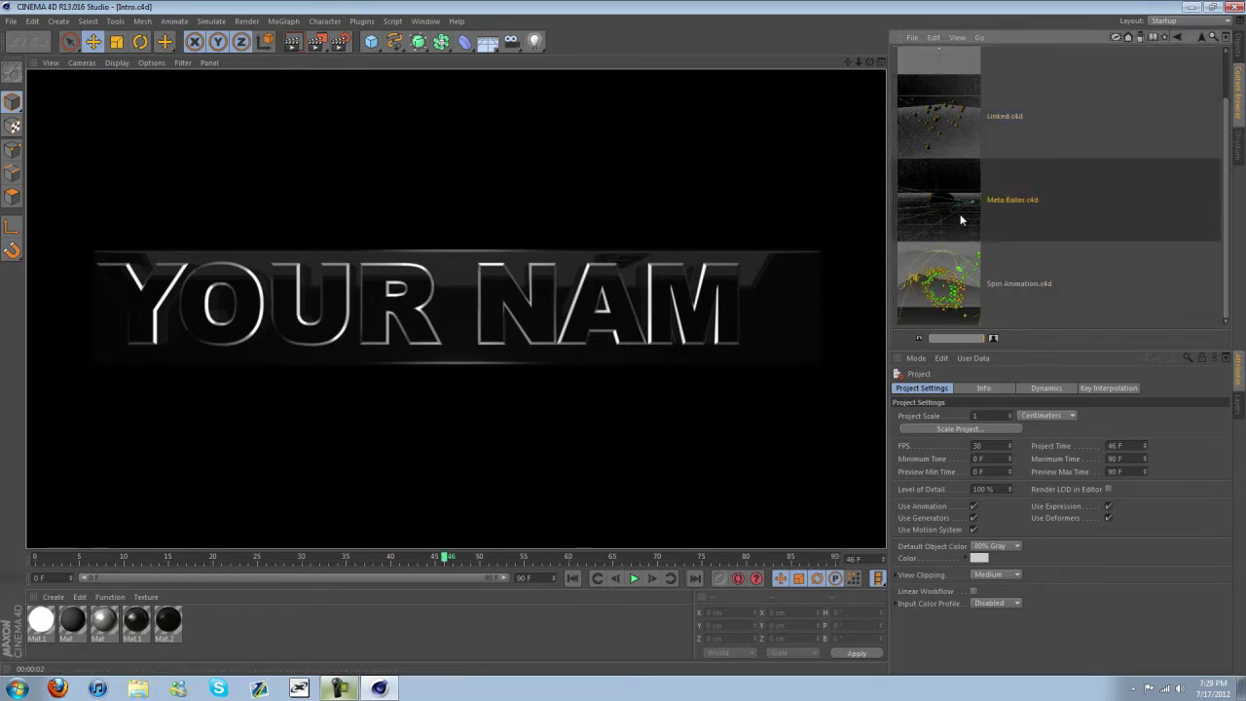
pyautogui.scroll(1, 1227, 126)
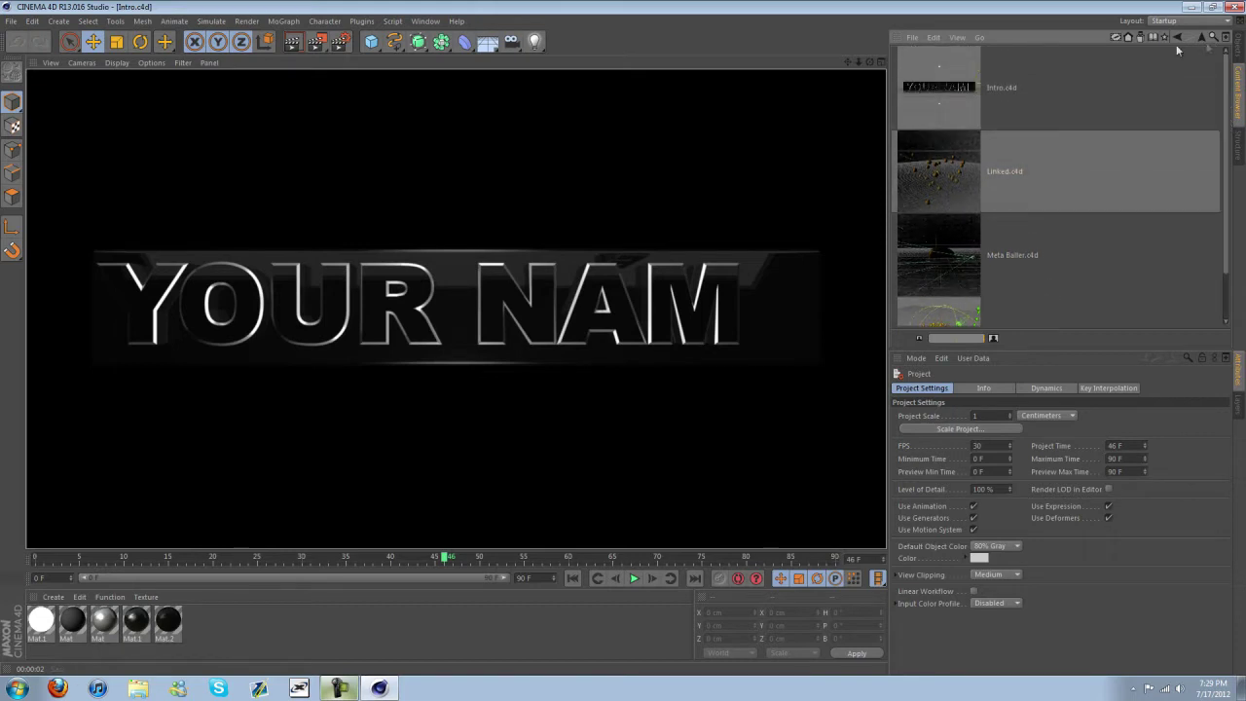
pyautogui.click(1201, 37)
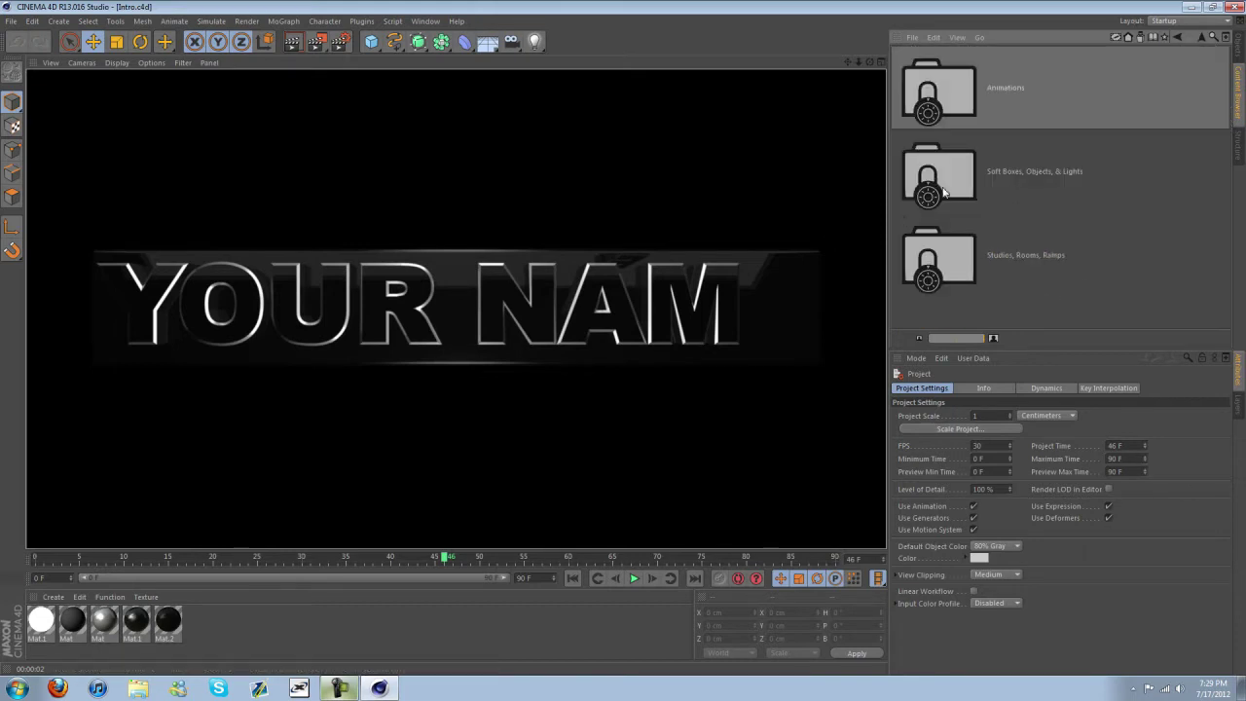
pyautogui.doubleClick(970, 180)
pyautogui.doubleClick(971, 105)
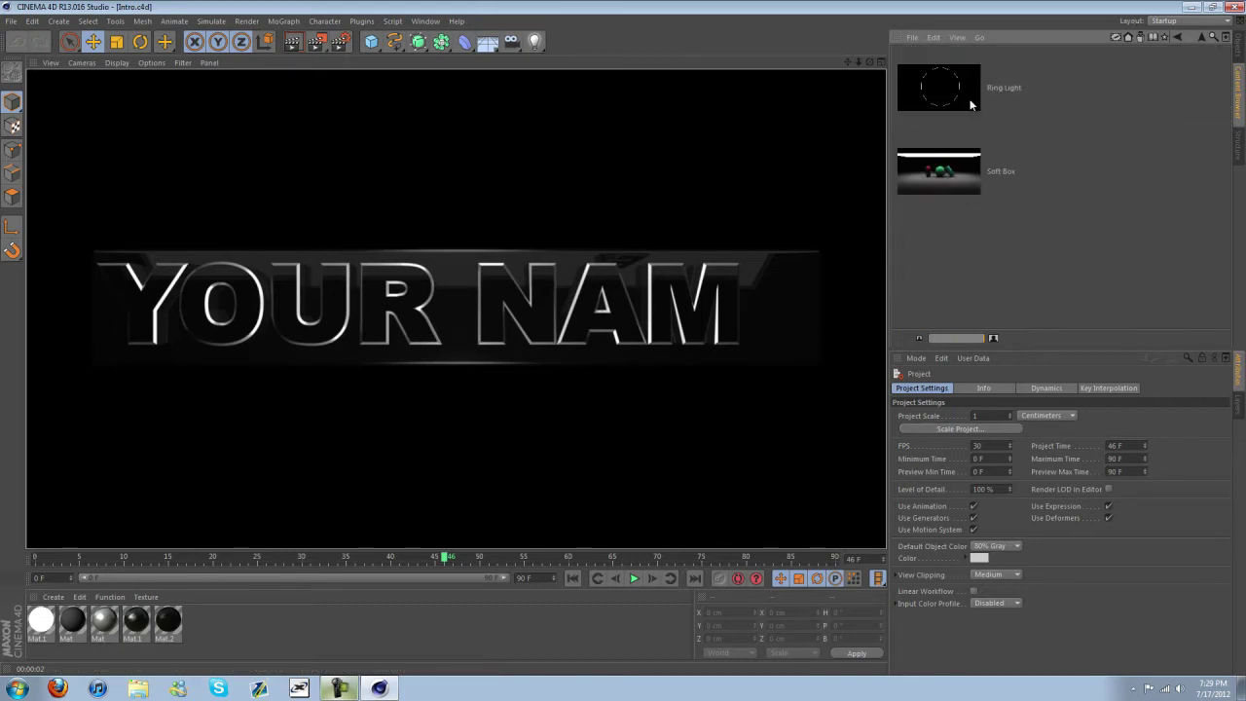
# Create a new empty project and add the Soft Box preset to the scene
pyautogui.click(689, 152)
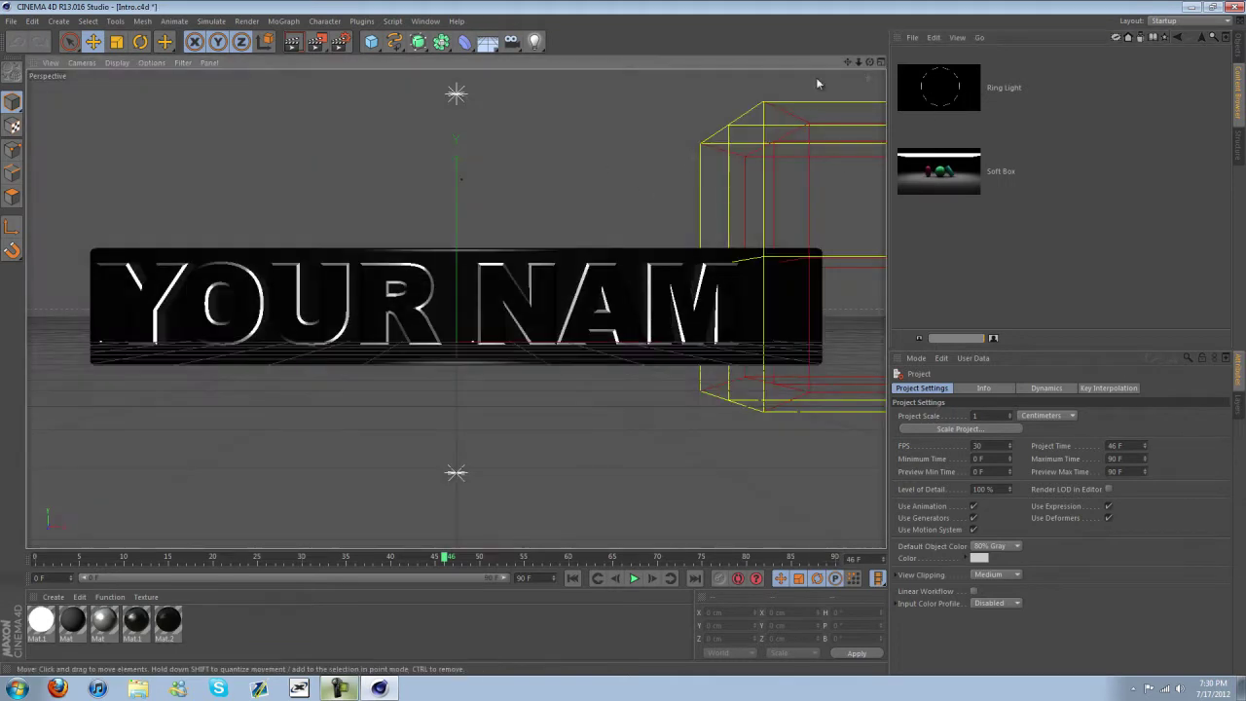
pyautogui.click(10, 20)
pyautogui.click(29, 34)
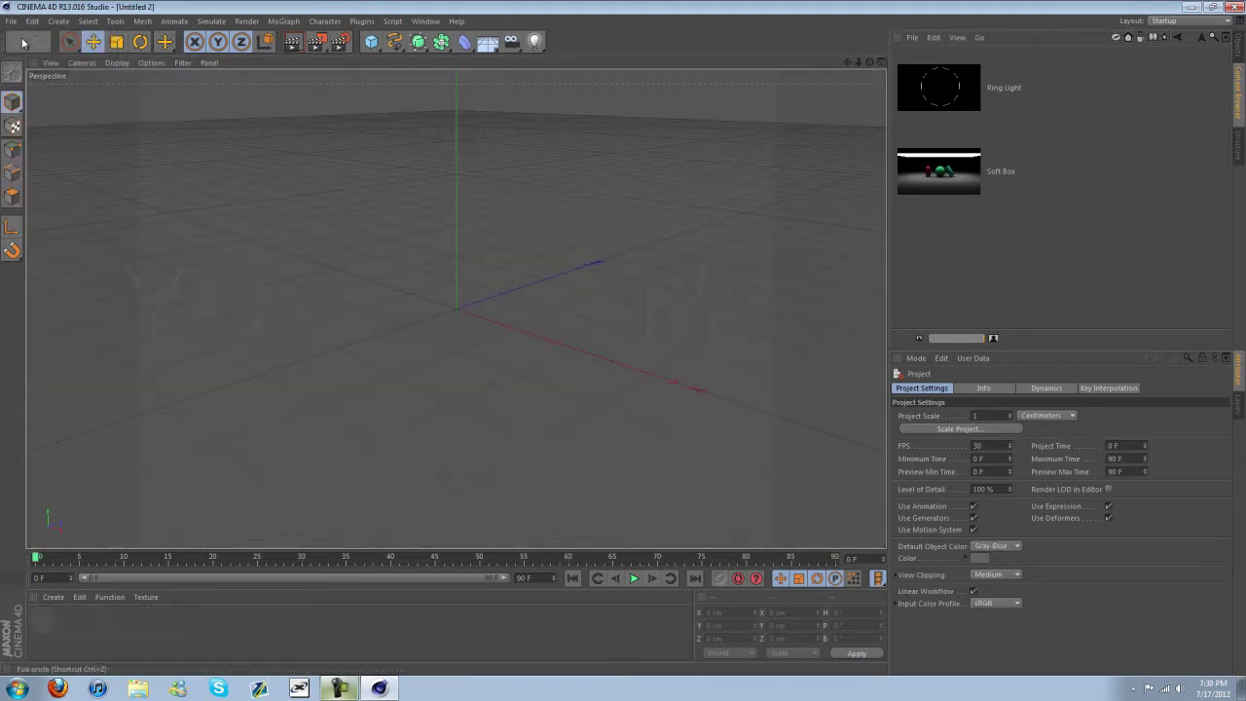
pyautogui.moveTo(921, 188); pyautogui.dragTo(528, 230)
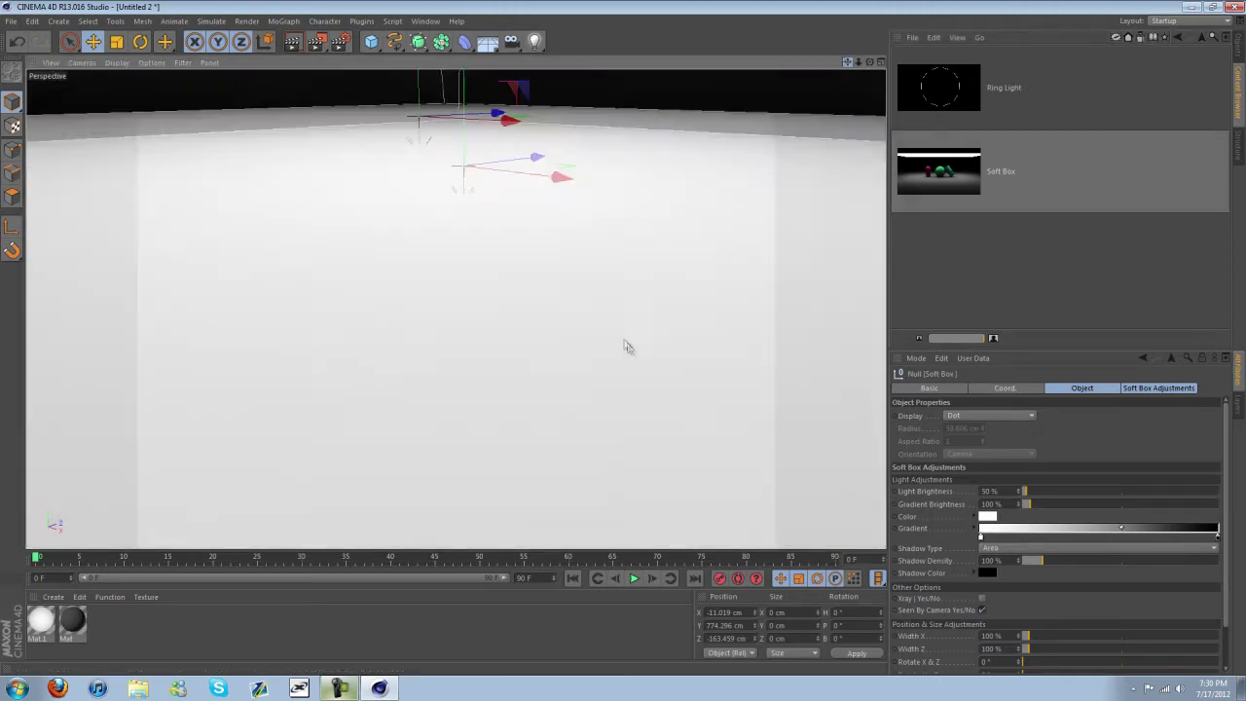
pyautogui.scroll(-5, 597, 213)
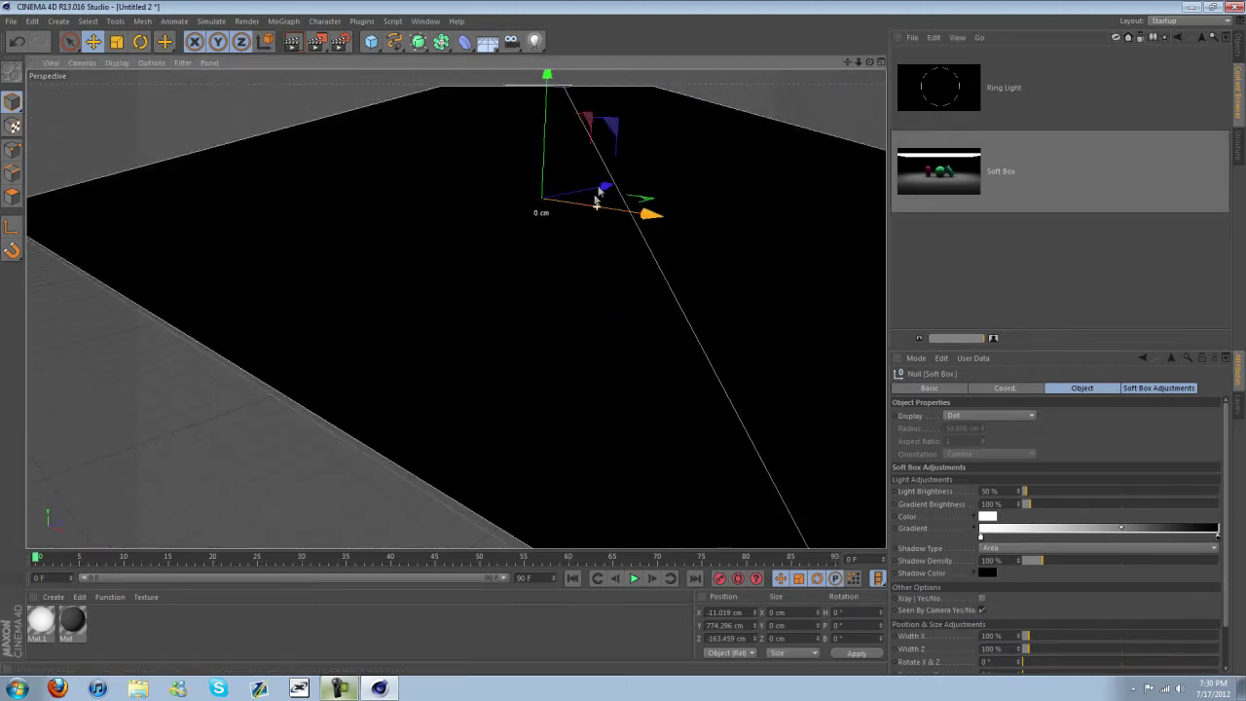
pyautogui.moveTo(847, 61); pyautogui.dragTo(624, 340)
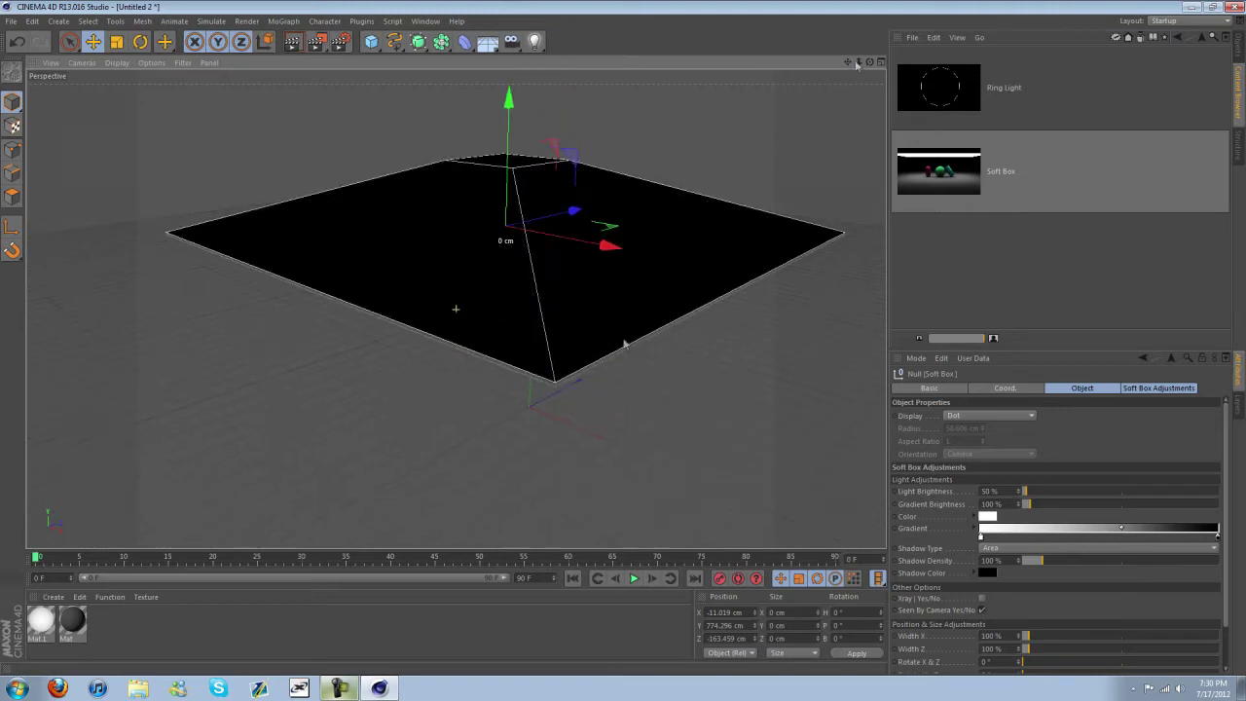
# Inspect the node setup of the Soft Box's XPresso tag in the XPresso Editor, then close it
pyautogui.click(1238, 45)
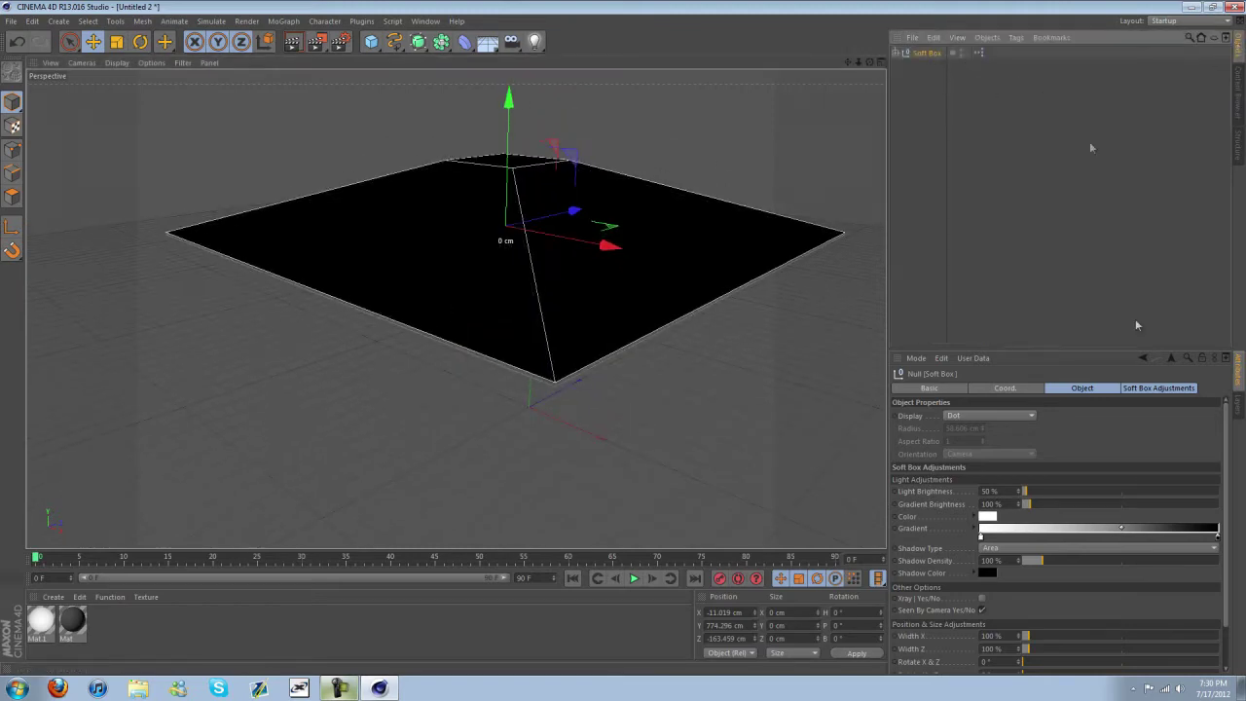
pyautogui.doubleClick(978, 52)
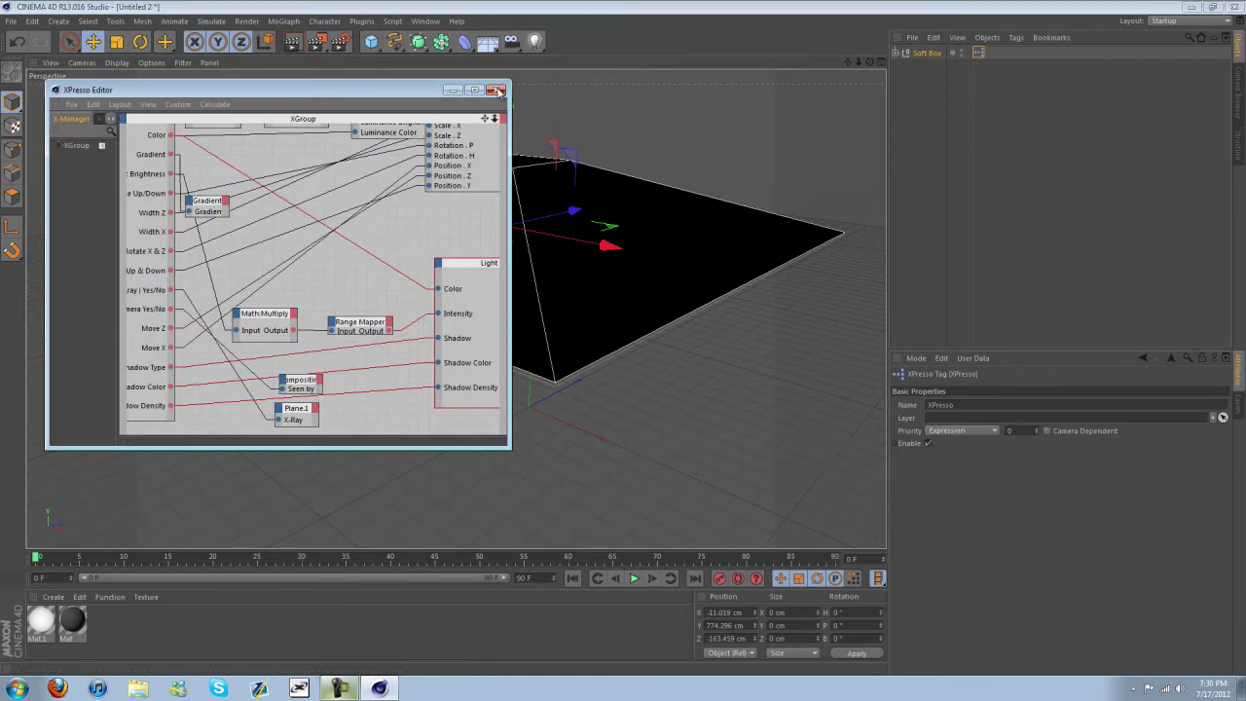
pyautogui.click(496, 90)
# Change the end colour of the Soft Box's gradient to red
pyautogui.click(927, 53)
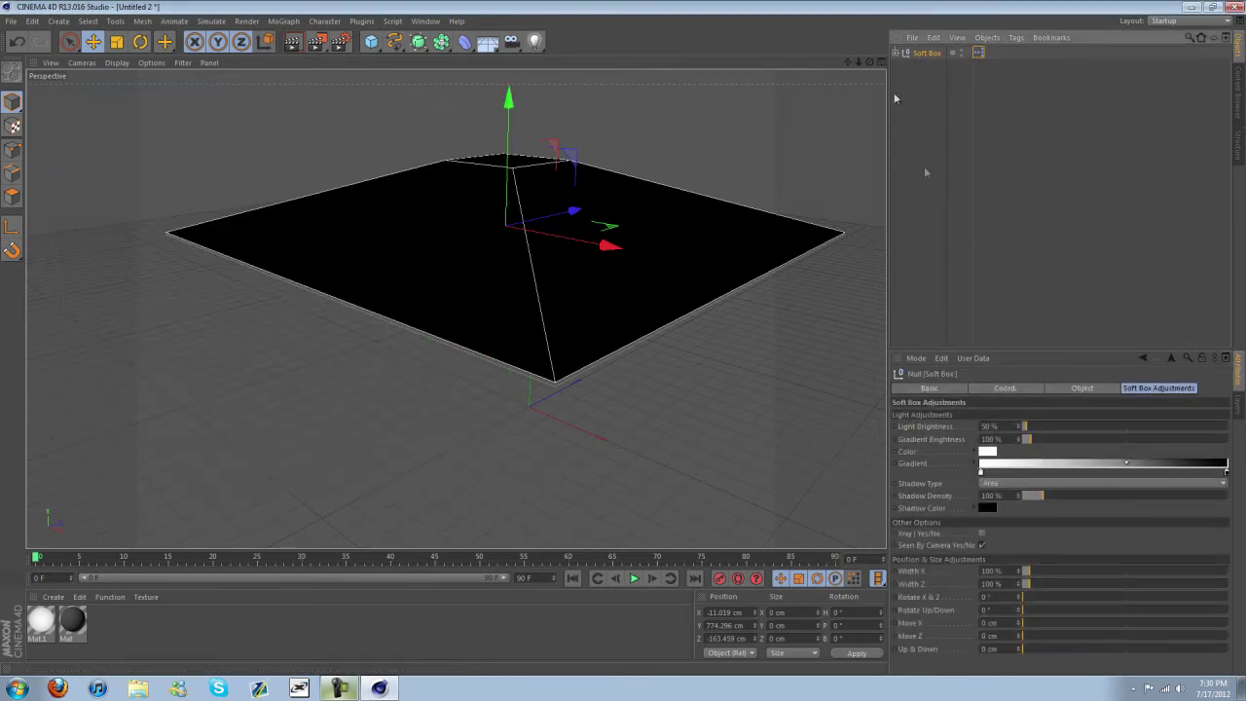
pyautogui.moveTo(873, 62); pyautogui.dragTo(1056, 494)
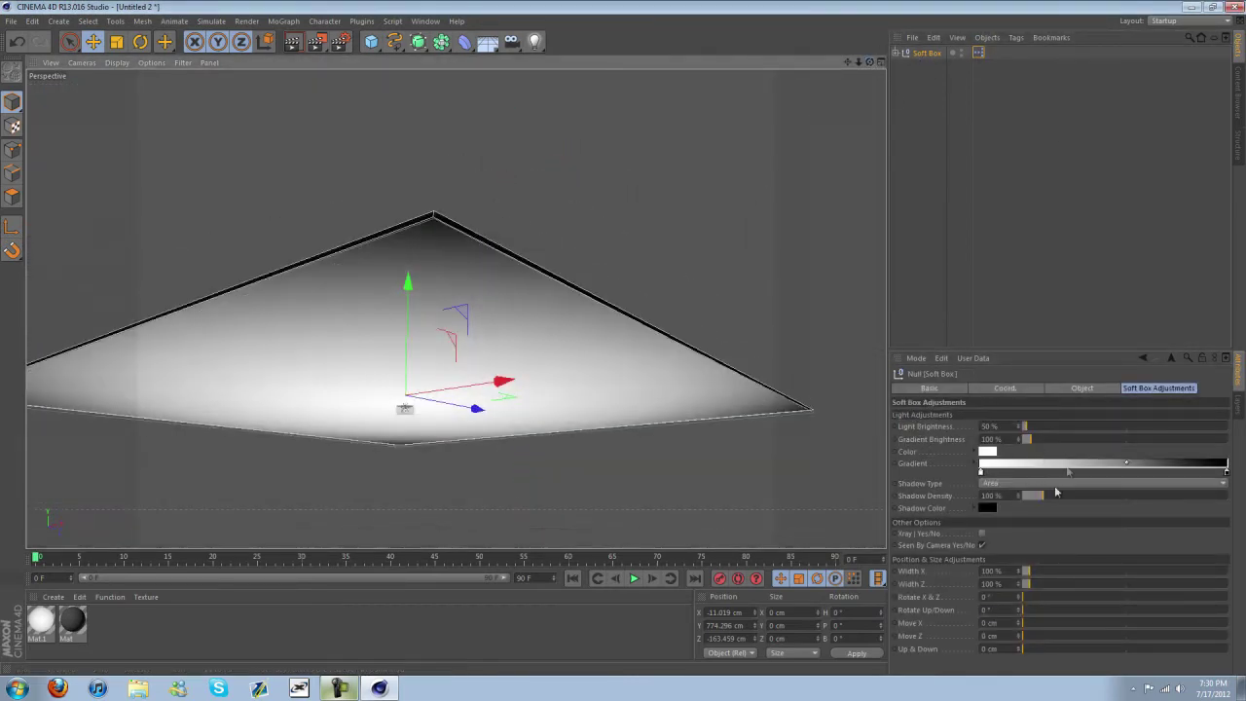
pyautogui.doubleClick(1227, 471)
pyautogui.click(1116, 447)
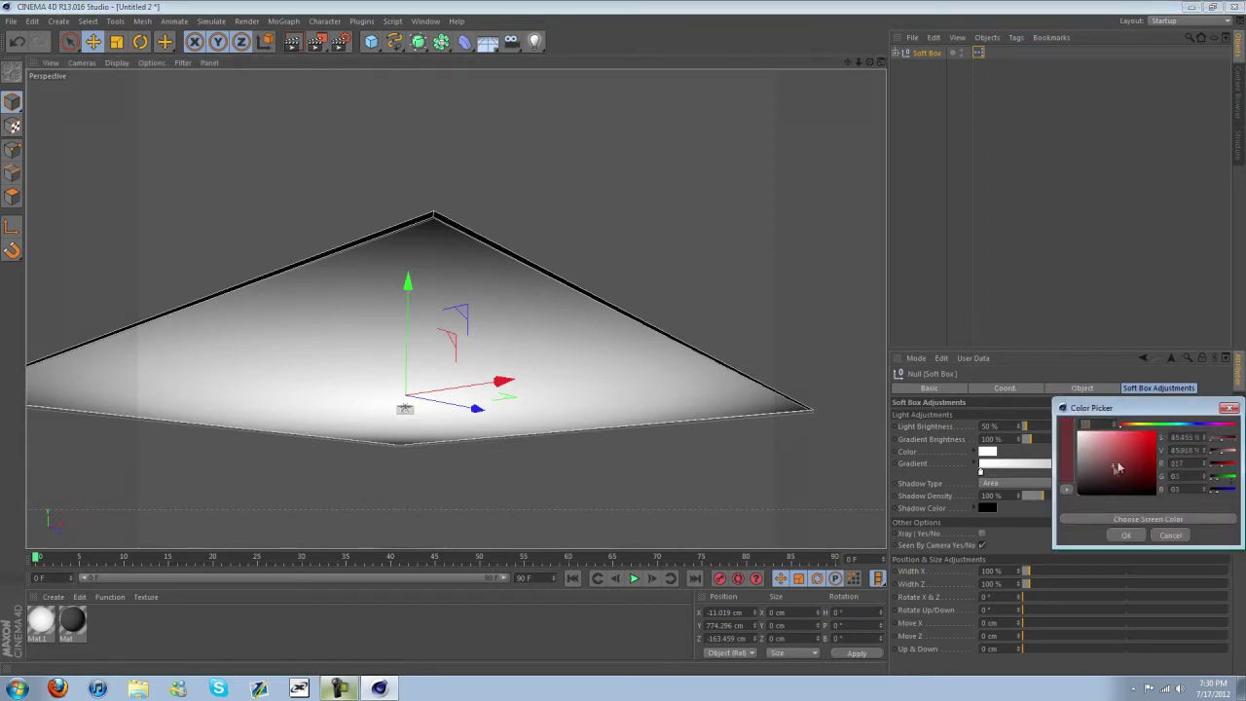
pyautogui.click(1129, 531)
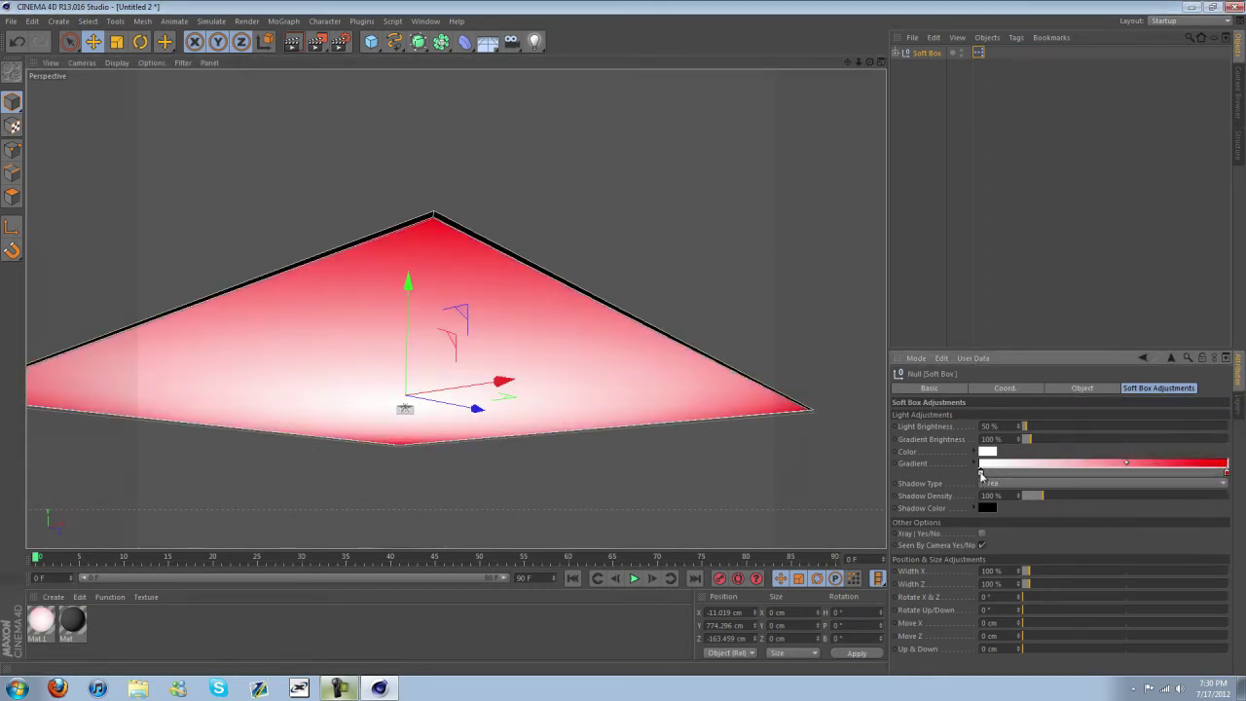
# Change the start colour of the Soft Box's gradient to yellow (RGB 255, 246, 6)
pyautogui.doubleClick(981, 472)
pyautogui.click(962, 424)
pyautogui.click(968, 454)
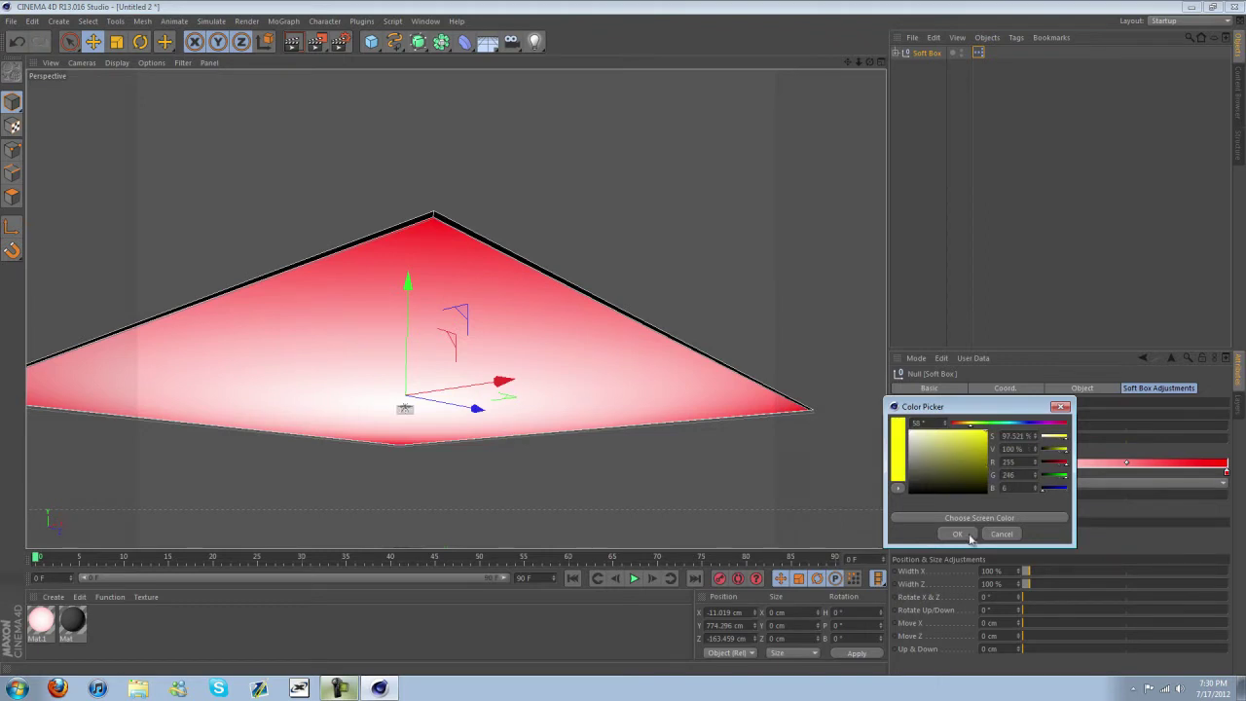
pyautogui.click(957, 533)
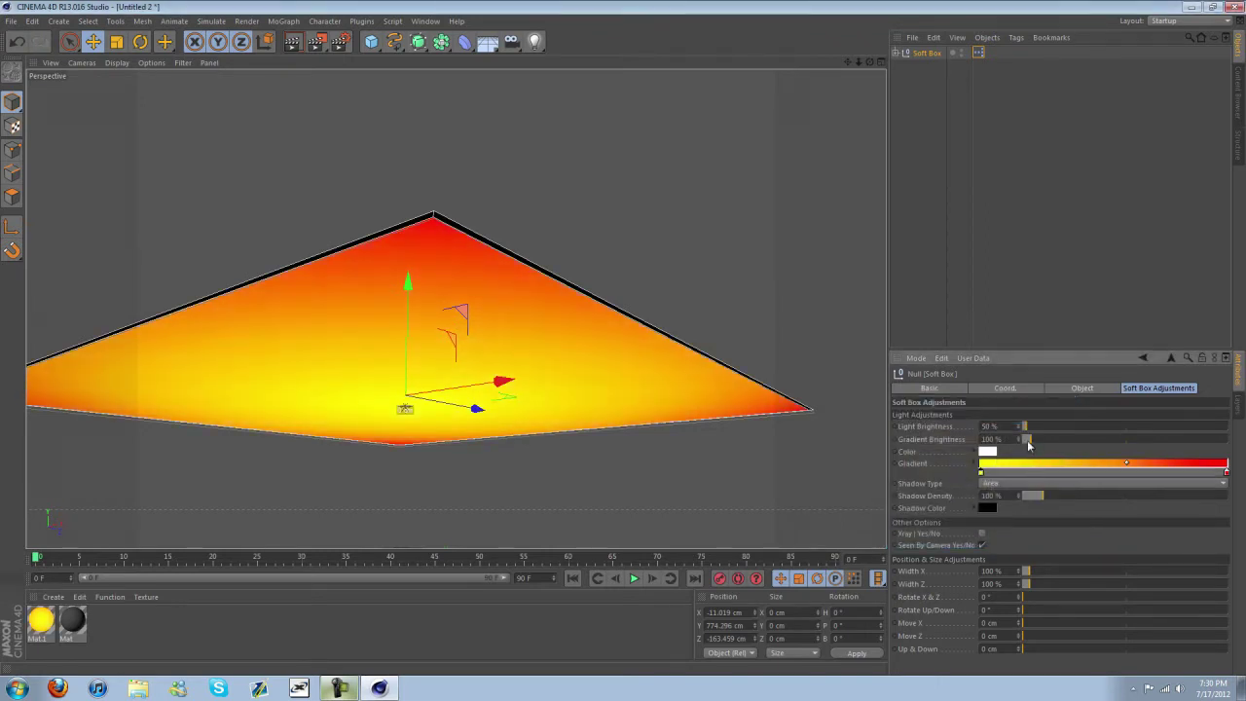
# Set the Soft Box's gradient brightness to 43 % and its light brightness to 106 %
pyautogui.moveTo(1030, 444); pyautogui.dragTo(1023, 441)
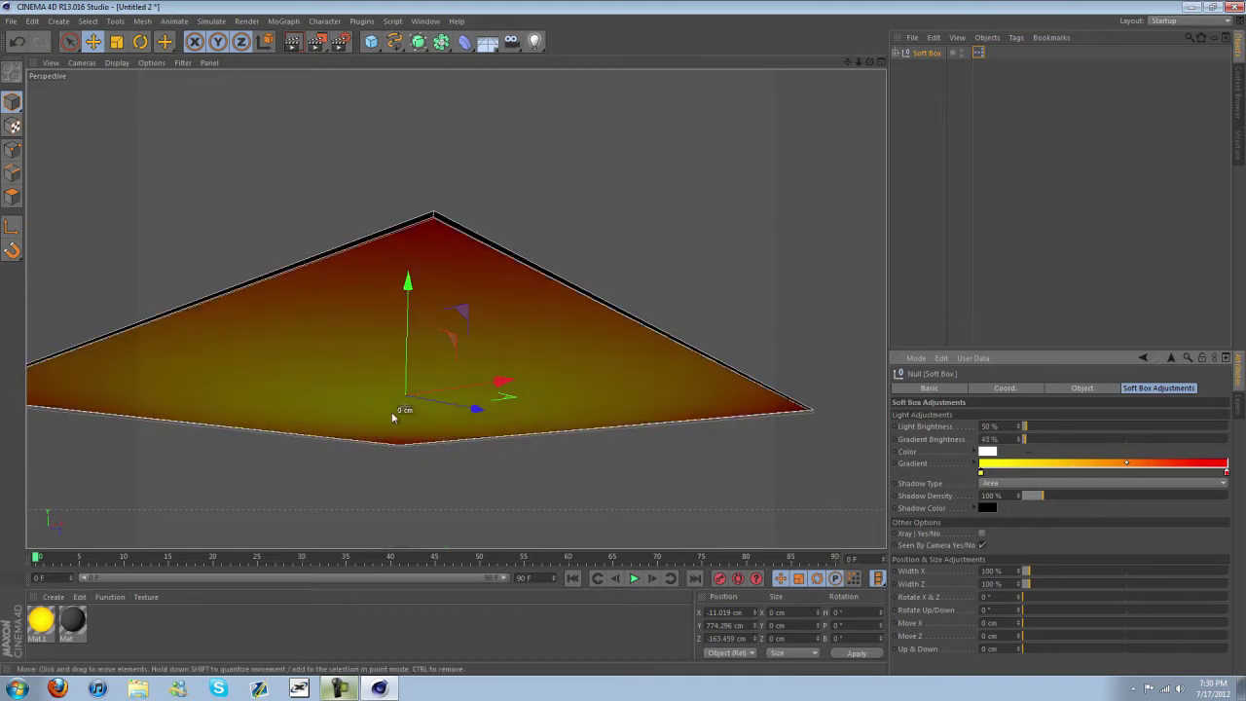
pyautogui.scroll(3, 392, 416)
pyautogui.scroll(2, 392, 416)
pyautogui.moveTo(1025, 427); pyautogui.dragTo(1033, 431)
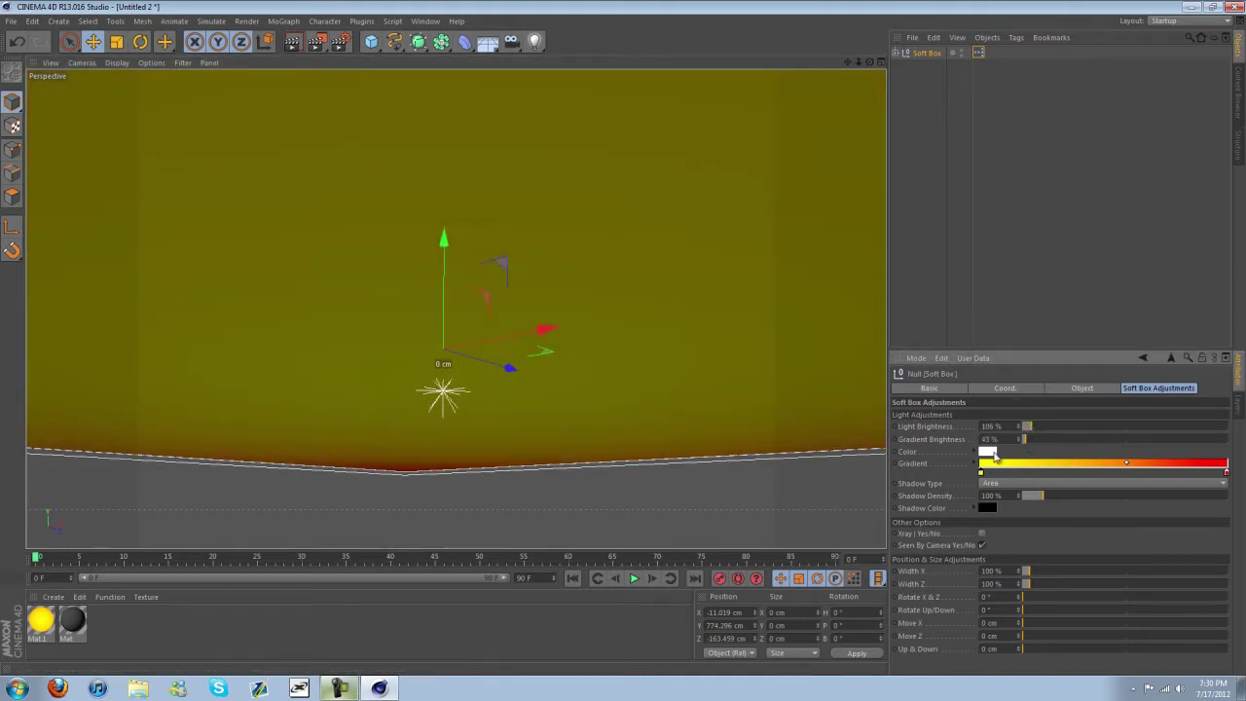
# Try red as the Soft Box's light colour and set it back to white
pyautogui.click(991, 453)
pyautogui.click(988, 435)
pyautogui.click(969, 513)
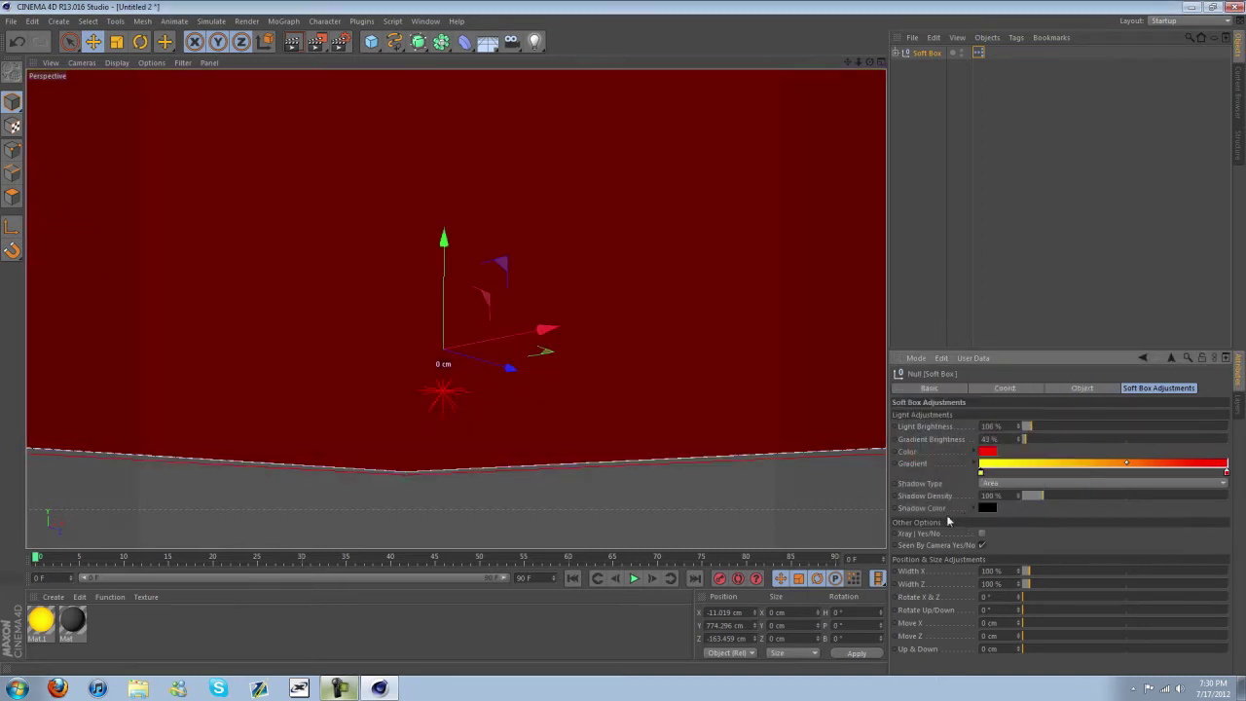
pyautogui.click(987, 455)
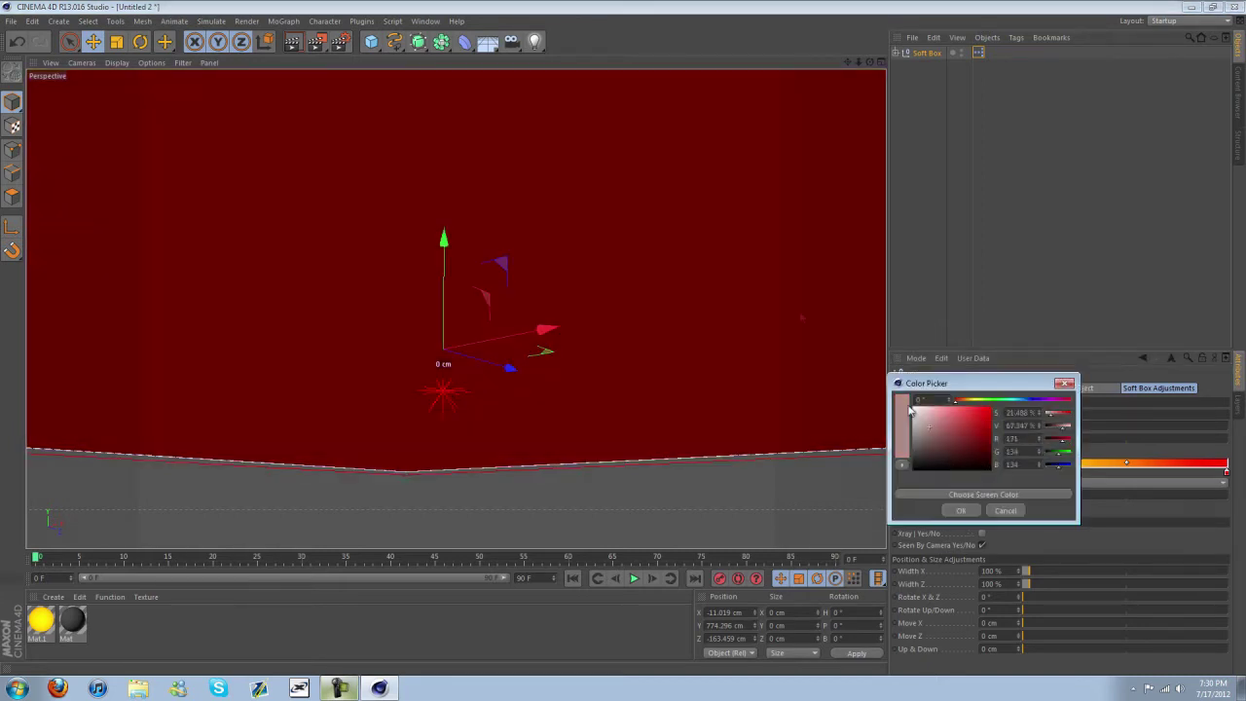
pyautogui.click(963, 510)
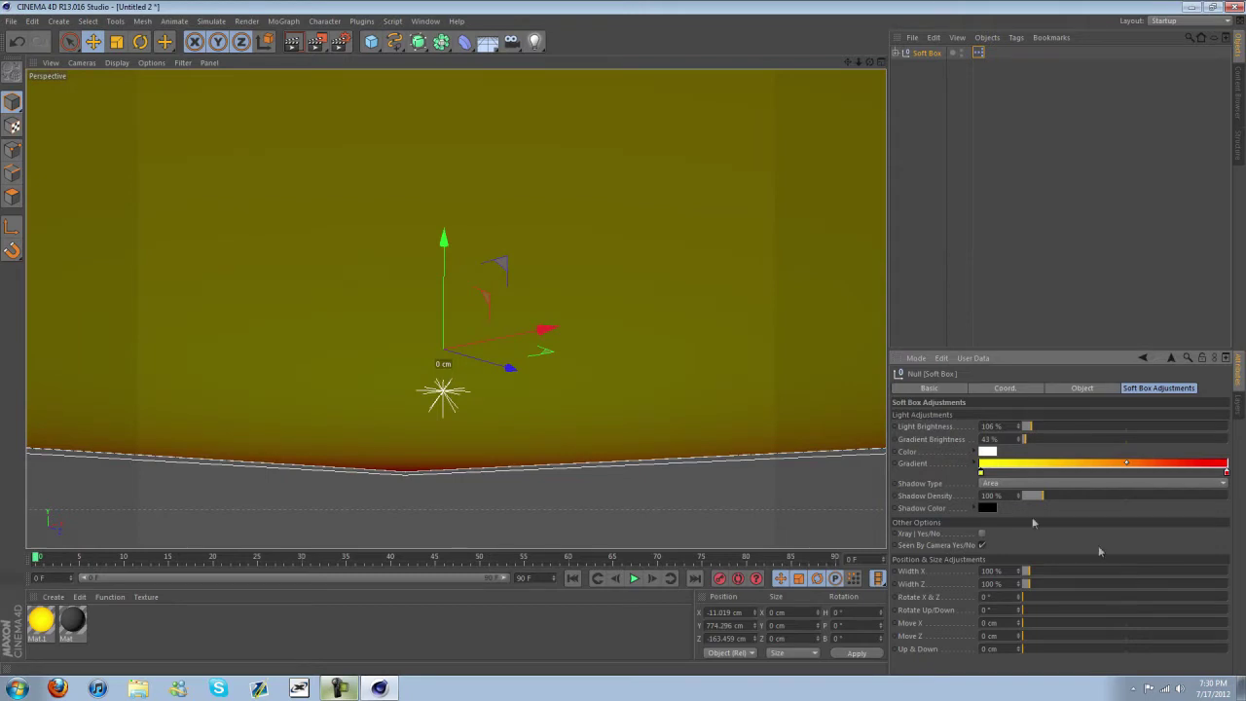
# Turn on X-ray for the Soft Box and move it along Z to about -56 cm
pyautogui.scroll(-5, 720, 454)
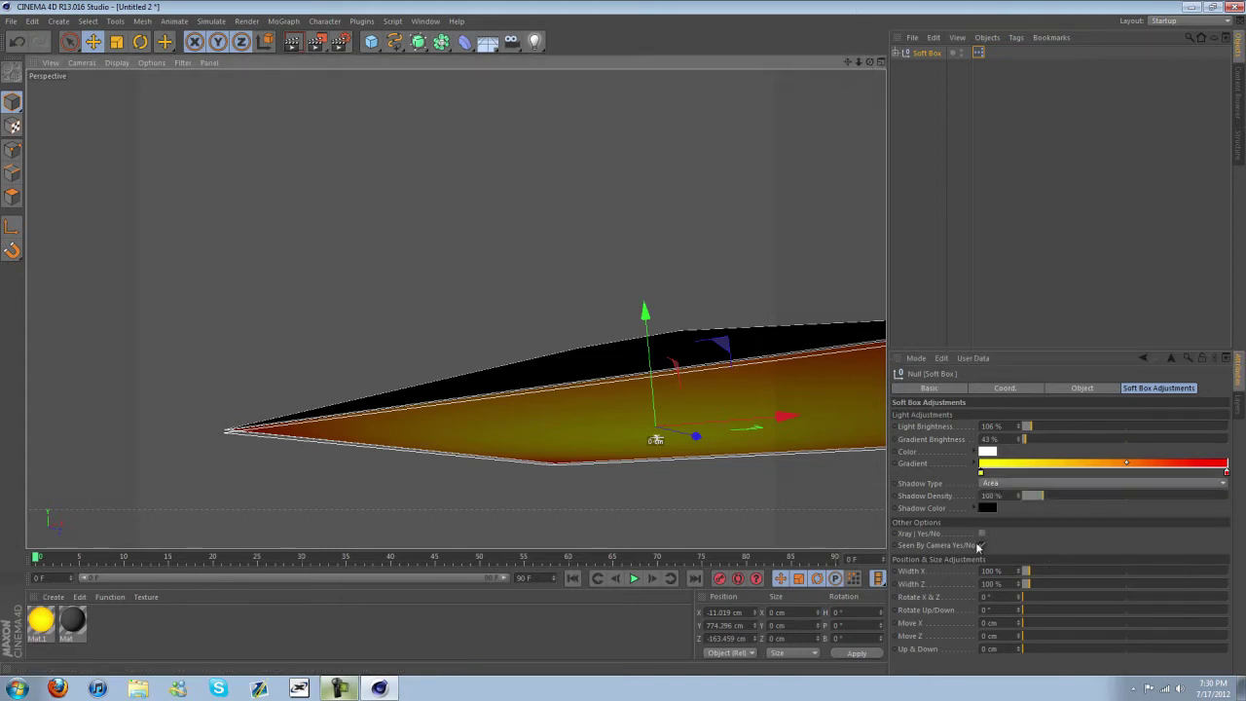
pyautogui.click(981, 533)
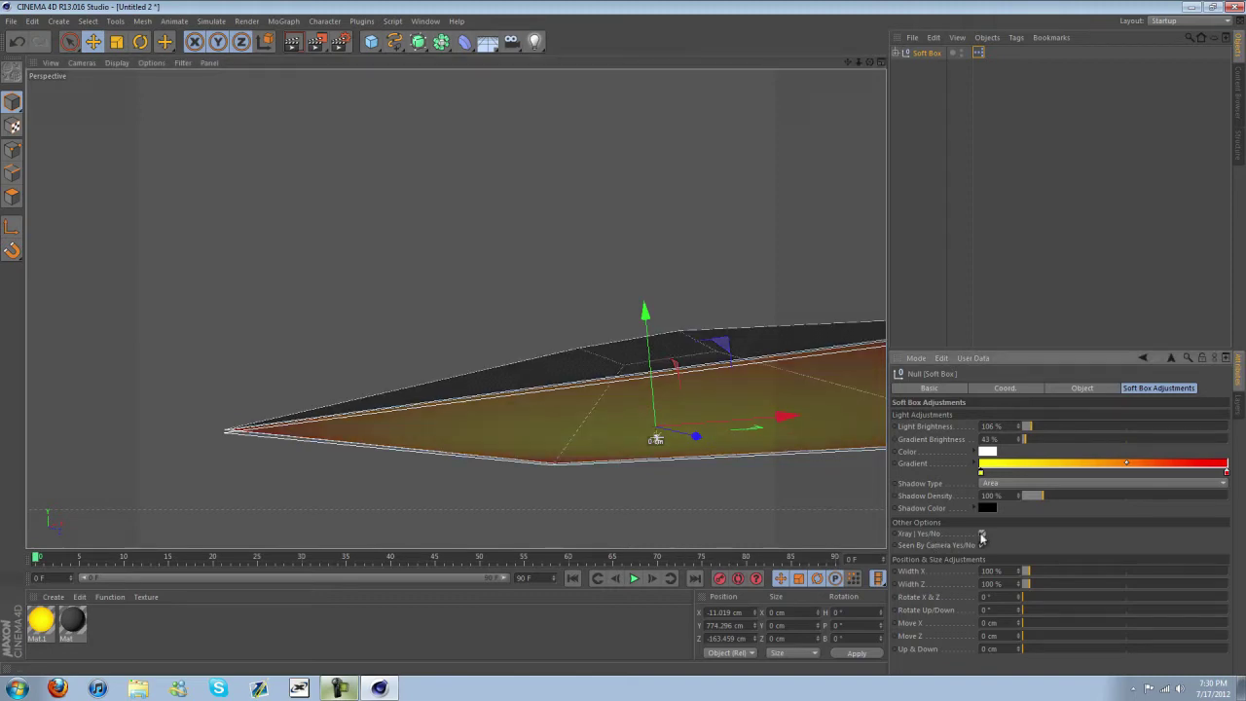
pyautogui.moveTo(869, 62)
pyautogui.mouseDown()
pyautogui.moveTo(623, 343)
pyautogui.moveTo(606, 342)
pyautogui.moveTo(626, 344)
pyautogui.mouseUp()
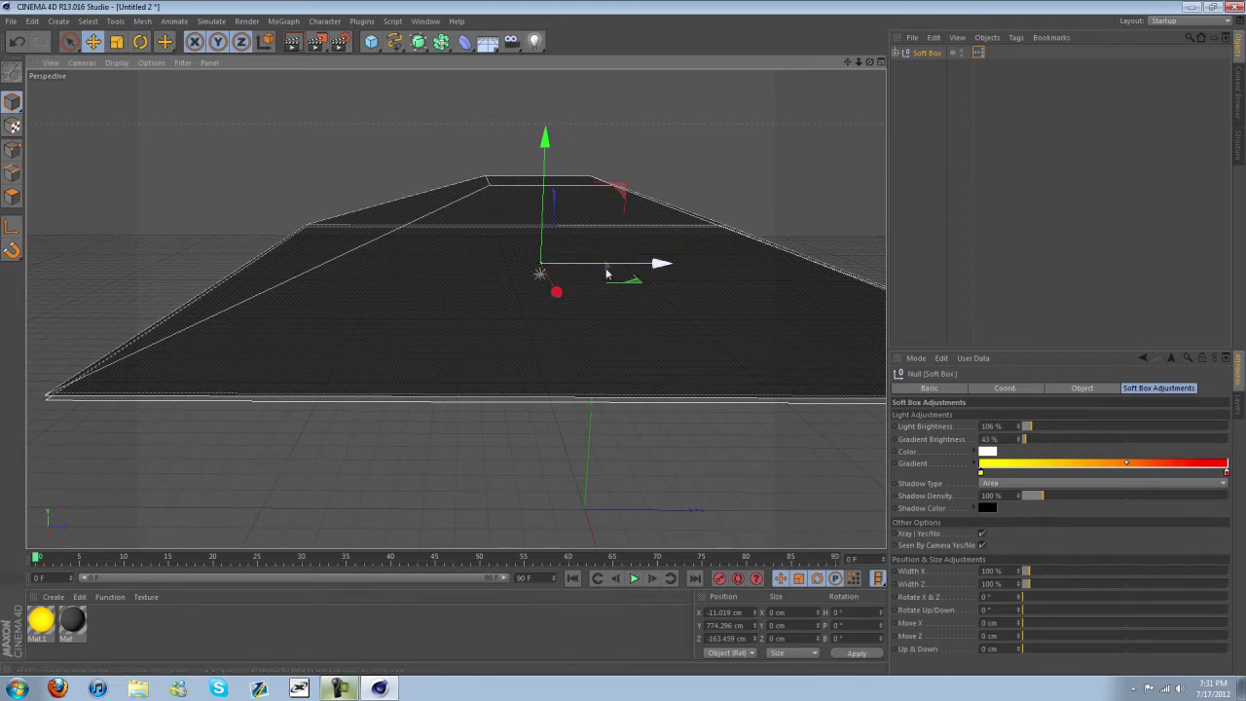
pyautogui.moveTo(598, 268); pyautogui.dragTo(636, 259)
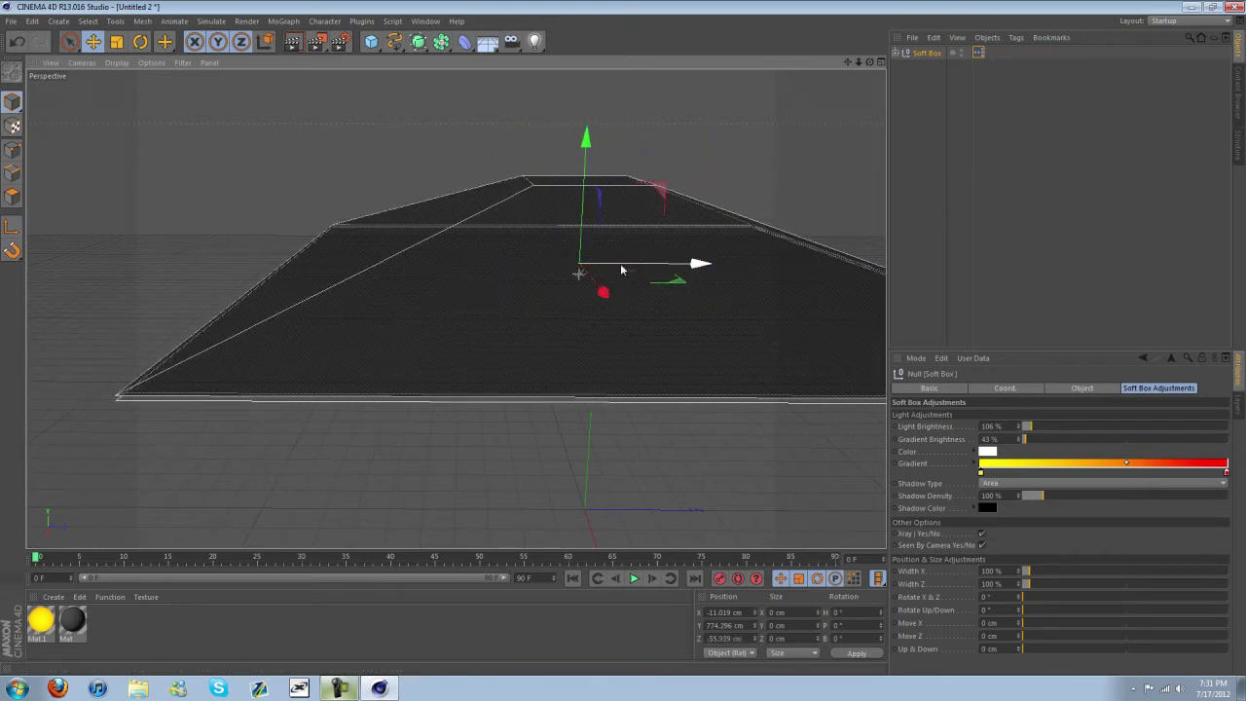
# Make the Soft Box invisible to the camera and render the view to check it
pyautogui.click(982, 546)
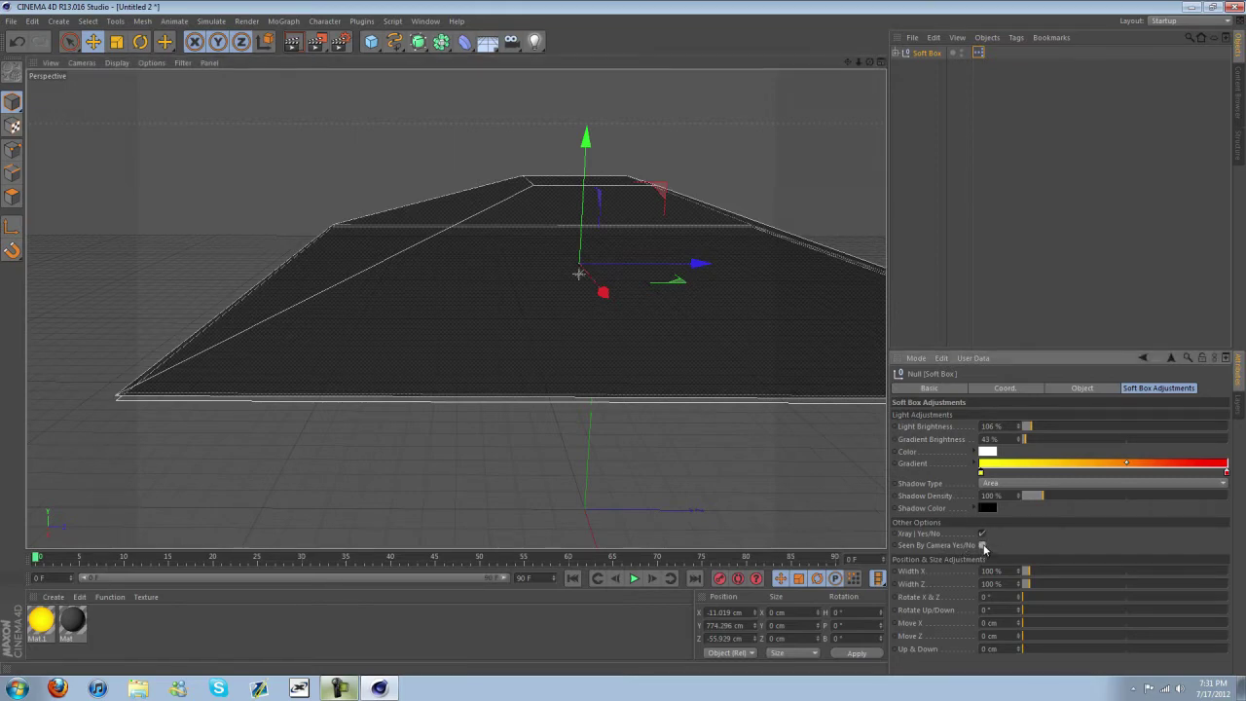
pyautogui.click(293, 42)
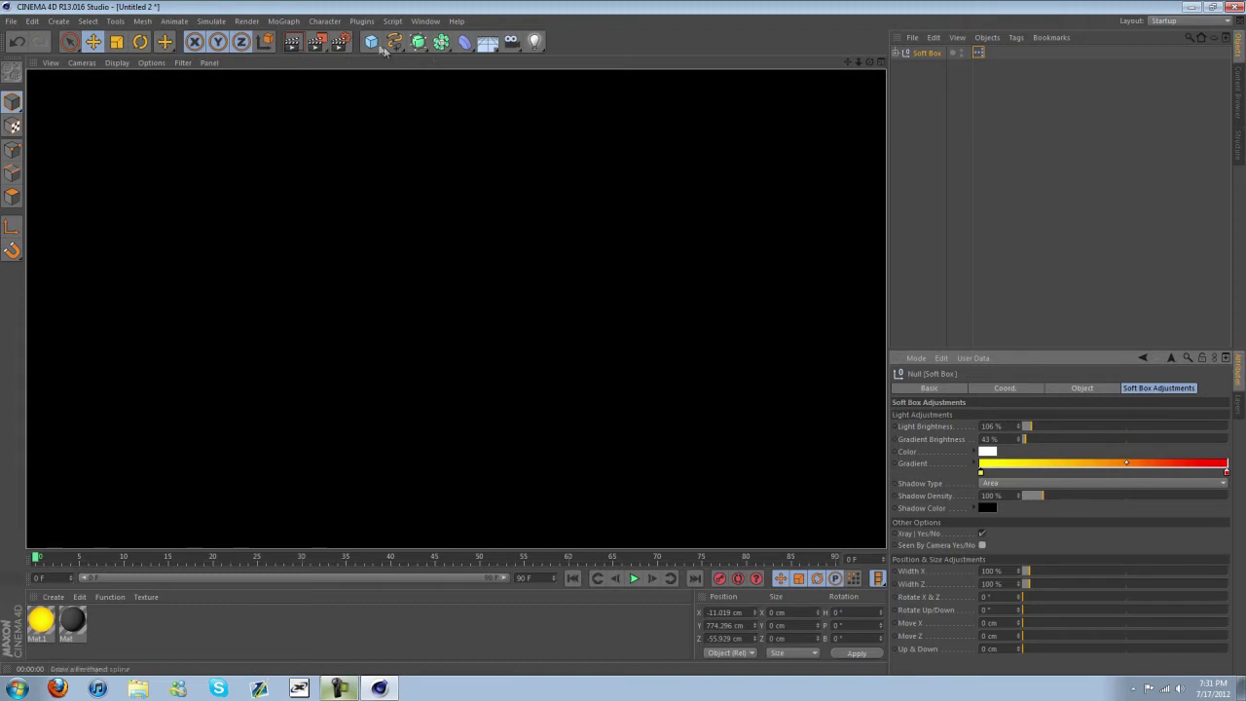
pyautogui.click(582, 212)
# Set the Soft Box's Width X to 89 %, Width Z to 108 % and Up & Down to 1 cm
pyautogui.moveTo(846, 62); pyautogui.dragTo(635, 337)
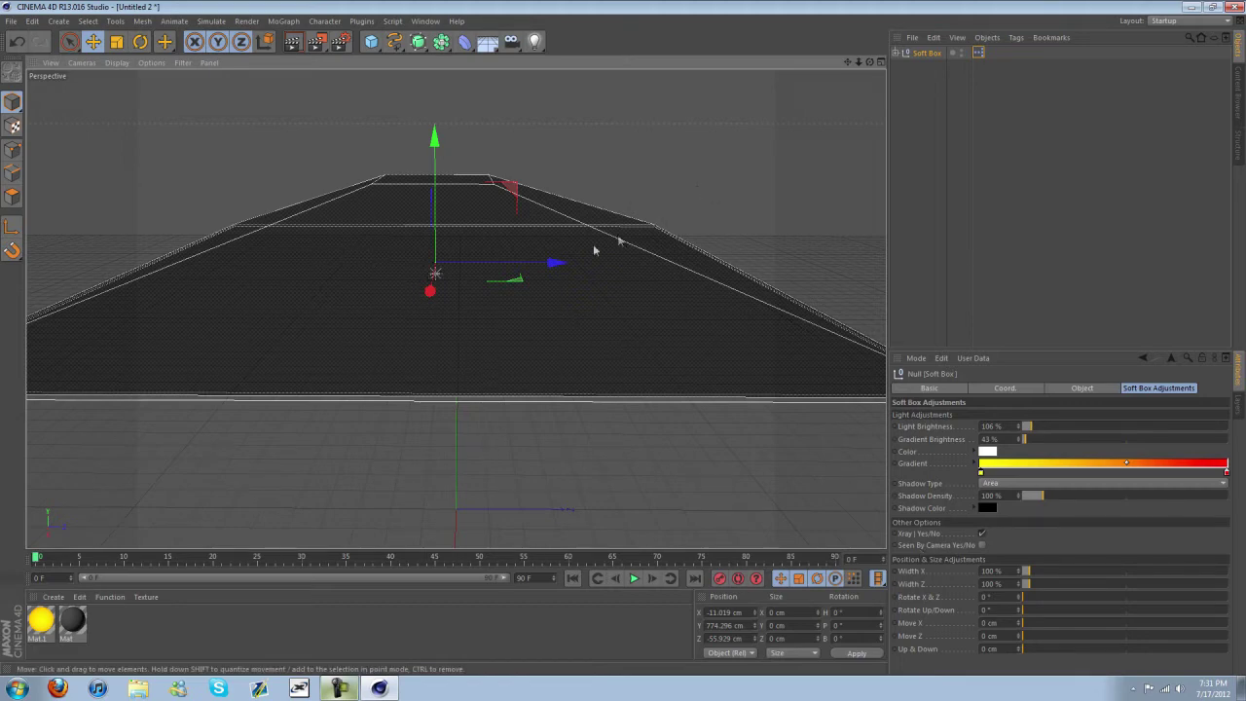
pyautogui.scroll(-3, 605, 282)
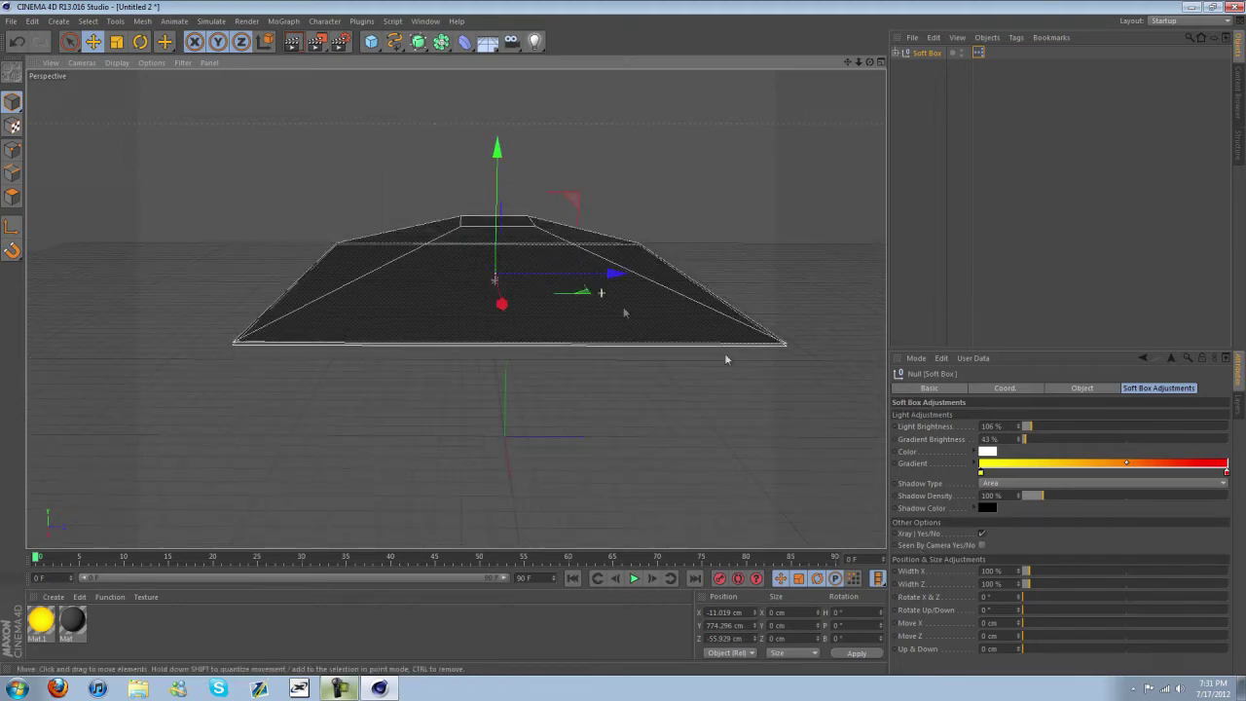
pyautogui.moveTo(1032, 576); pyautogui.dragTo(1021, 650)
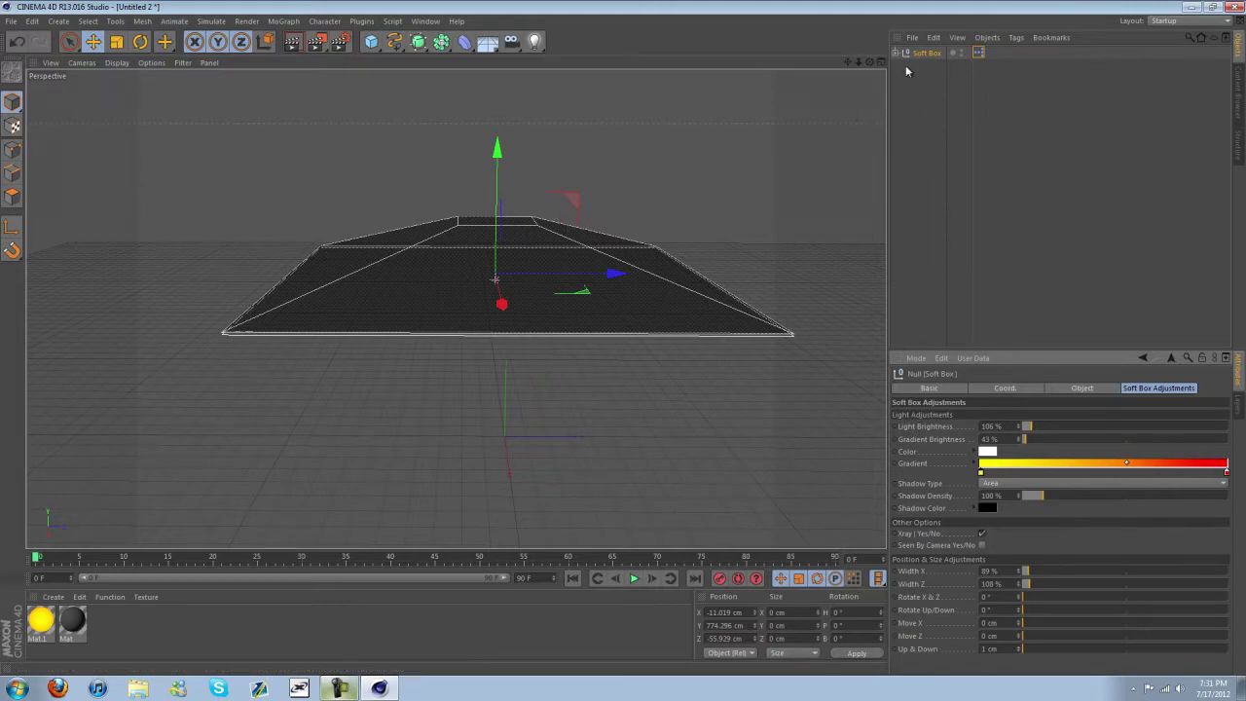
# Add the Ring Light preset to the scene and delete the Soft Box
pyautogui.click(1241, 107)
pyautogui.moveTo(978, 93); pyautogui.dragTo(509, 223)
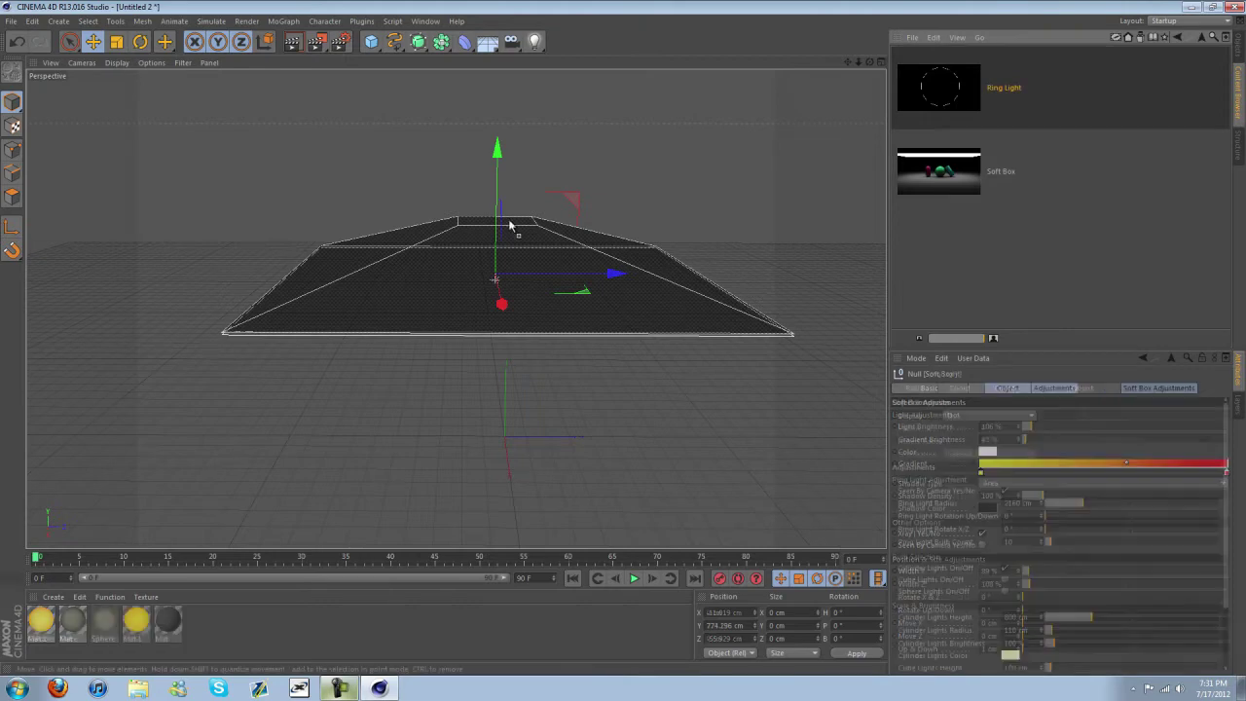
pyautogui.press('Delete')
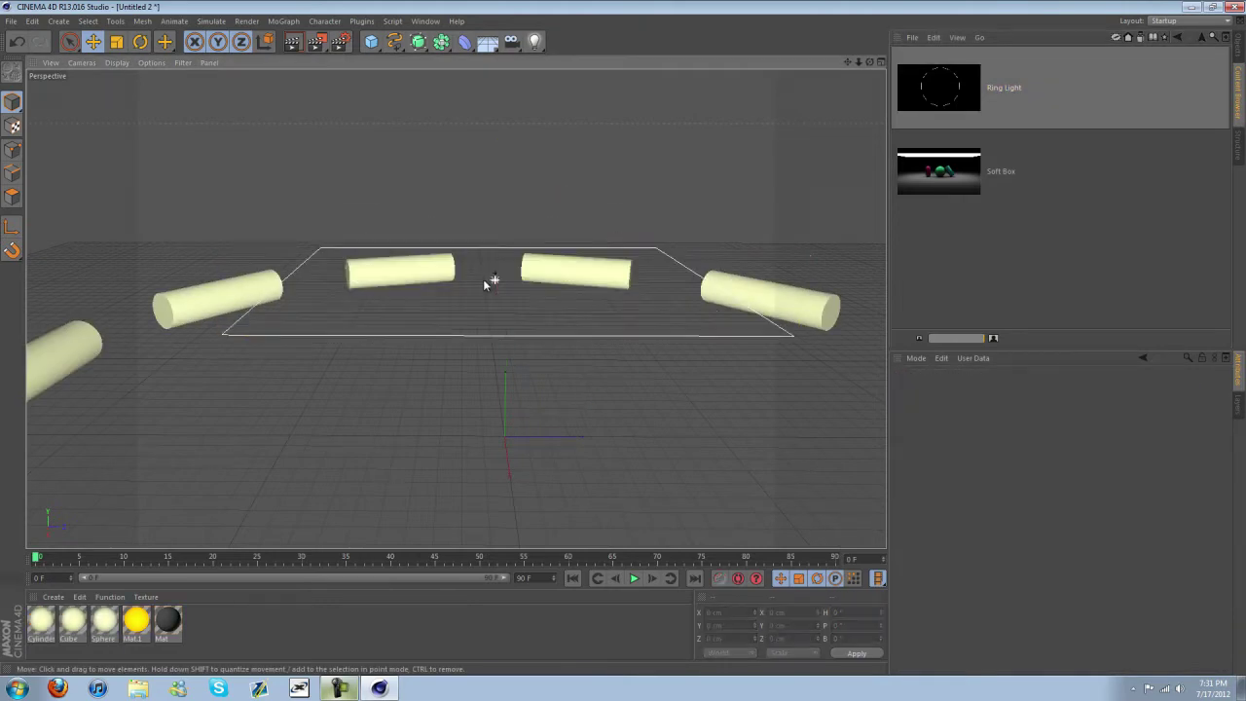
pyautogui.click(1238, 48)
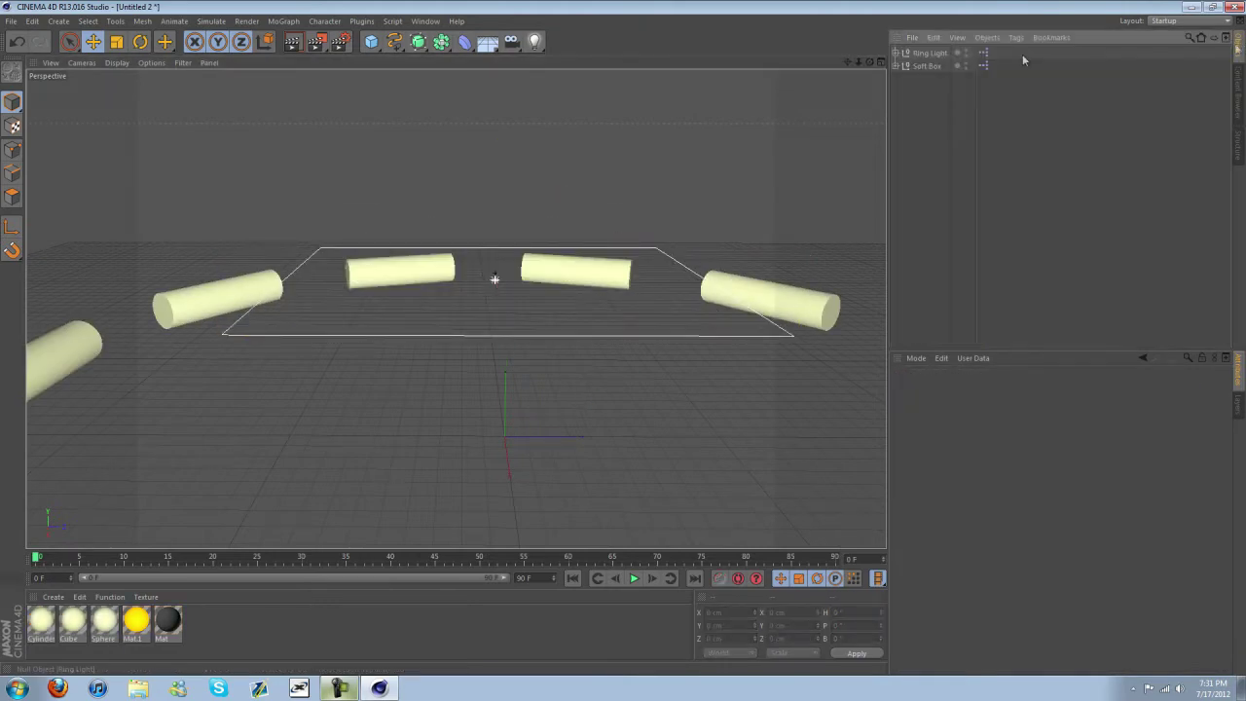
pyautogui.click(929, 53)
pyautogui.click(923, 66)
pyautogui.press('Delete')
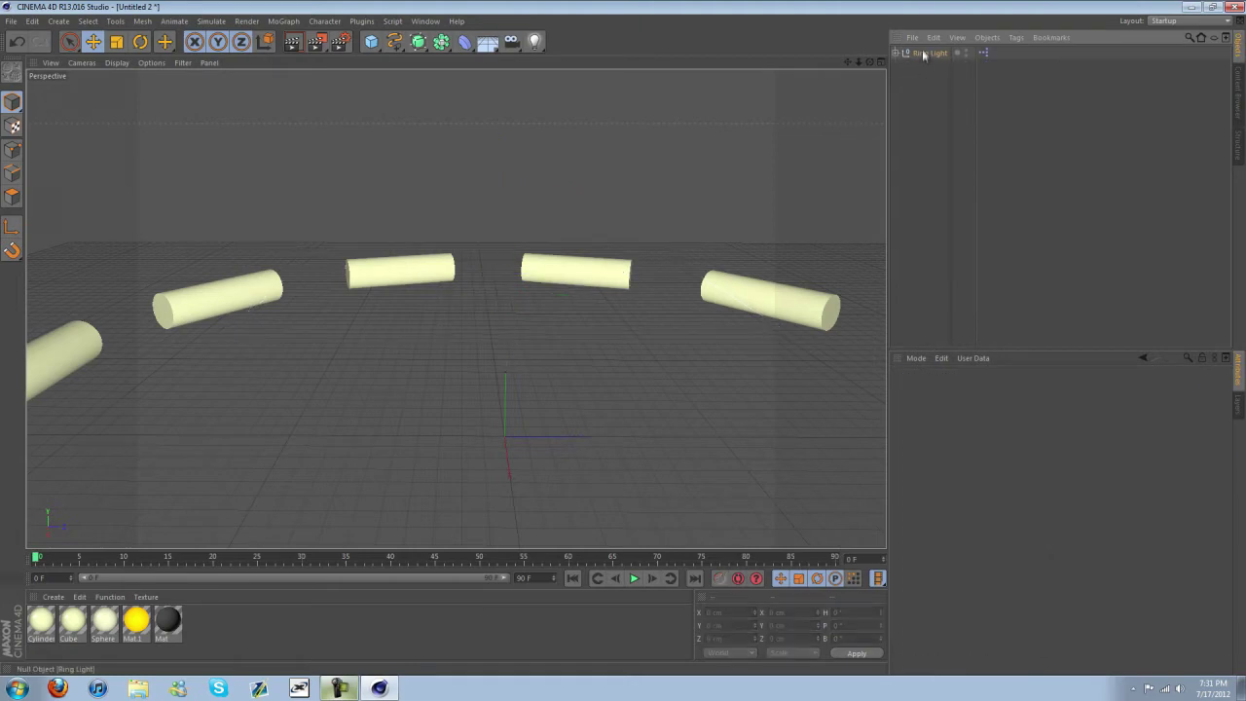
# Change the Ring Light's cylinder light colour to white (RGB 255, 255, 255)
pyautogui.click(924, 54)
pyautogui.scroll(-4, 559, 393)
pyautogui.moveTo(847, 62); pyautogui.dragTo(800, 31)
pyautogui.click(1011, 654)
pyautogui.click(940, 547)
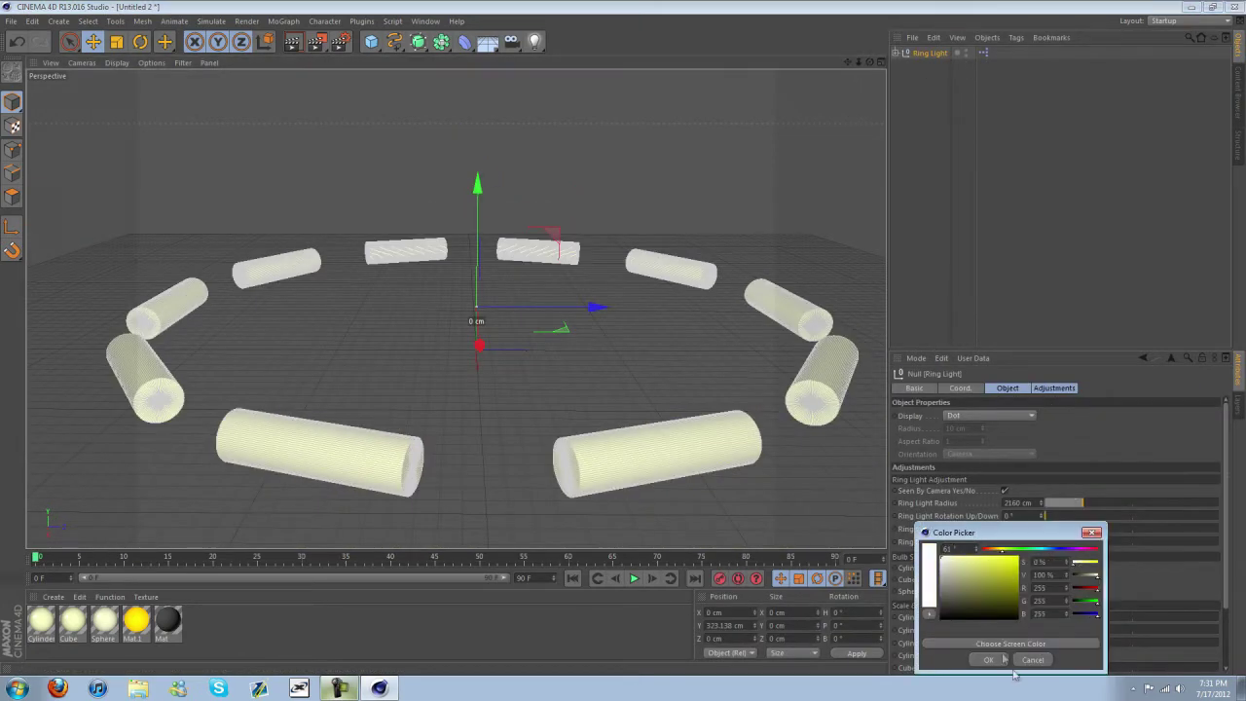
pyautogui.click(988, 659)
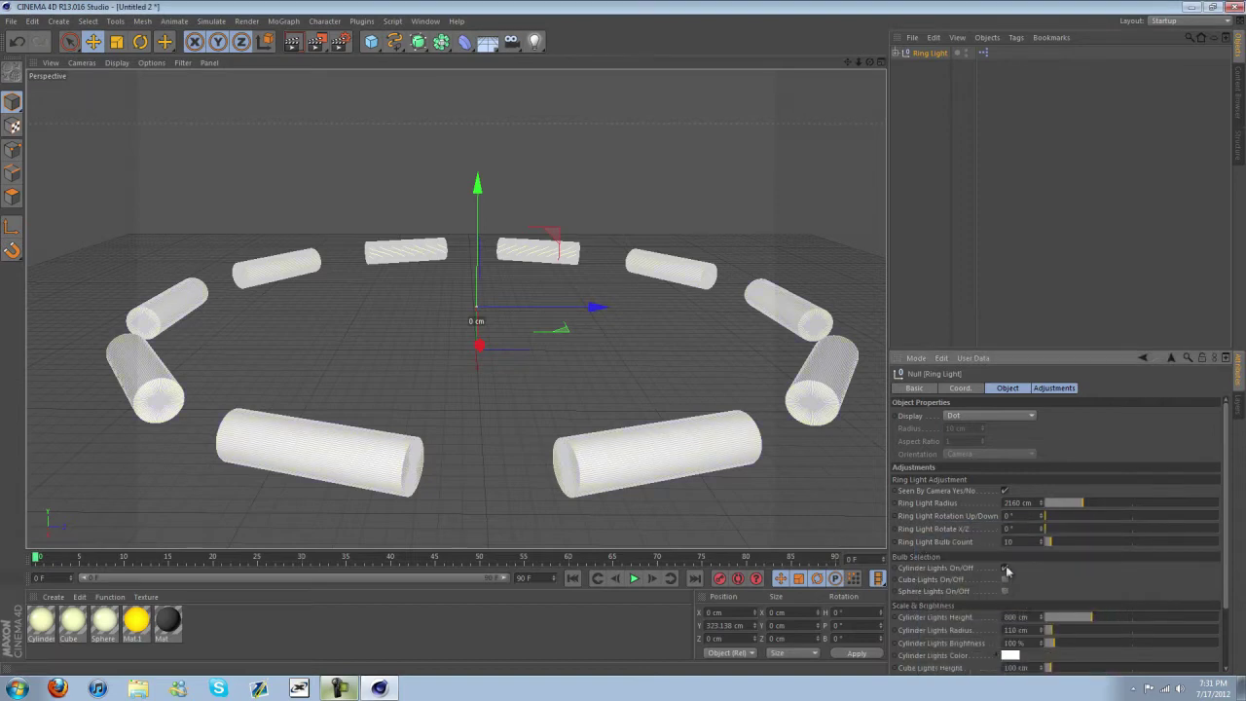
# Turn off the Ring Light's cylinder lights, try the sphere lights, and leave only the cube lights on
pyautogui.click(1004, 569)
pyautogui.click(1004, 592)
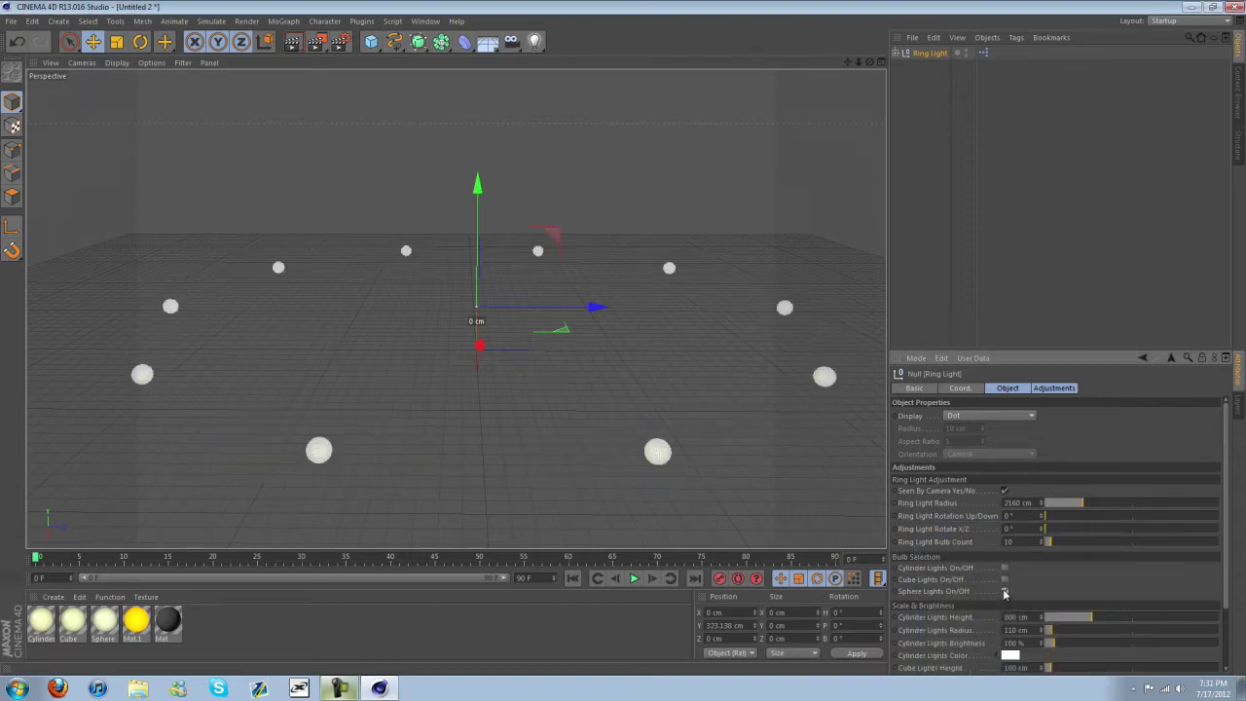
pyautogui.click(1005, 579)
pyautogui.click(1004, 592)
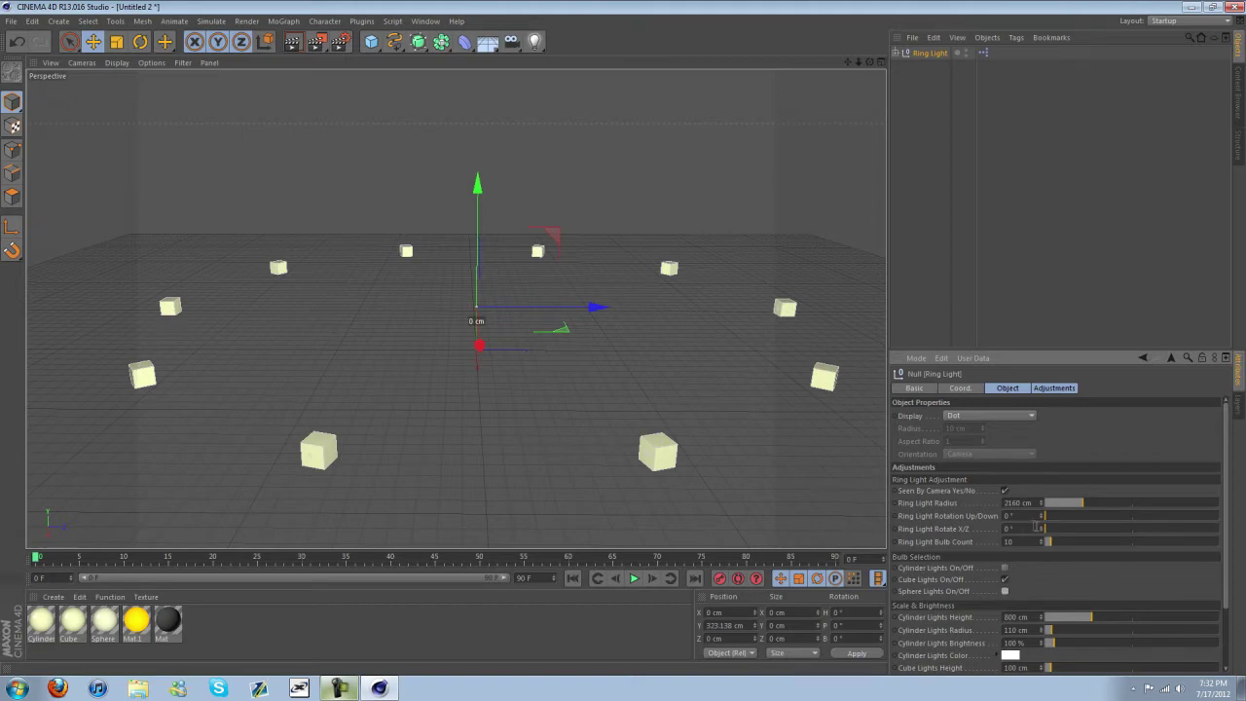
# Set the Ring Light to 23 bulbs and 1278 cm radius, with cube lights 461 cm high, 28 cm wide and 211 % bright
pyautogui.moveTo(1048, 542)
pyautogui.mouseDown()
pyautogui.moveTo(1093, 541)
pyautogui.moveTo(1052, 542)
pyautogui.moveTo(1061, 547)
pyautogui.mouseUp()
pyautogui.moveTo(1079, 505); pyautogui.dragTo(1045, 542)
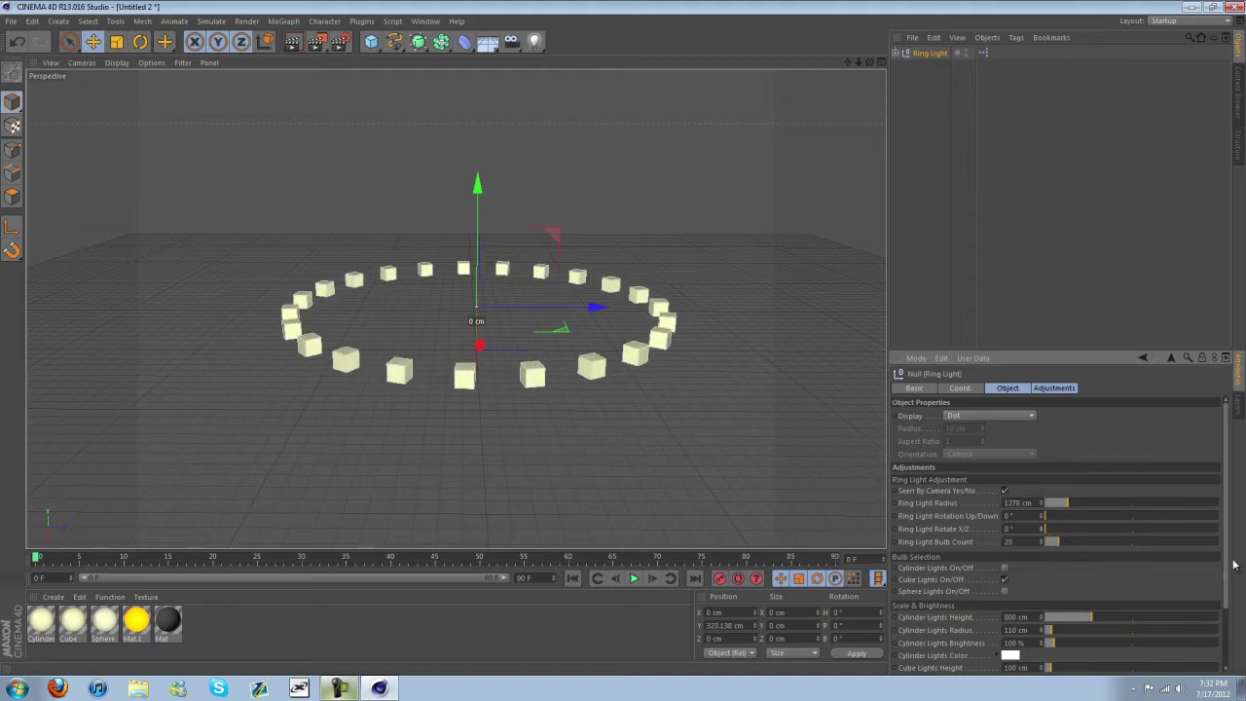
pyautogui.scroll(-3, 1207, 565)
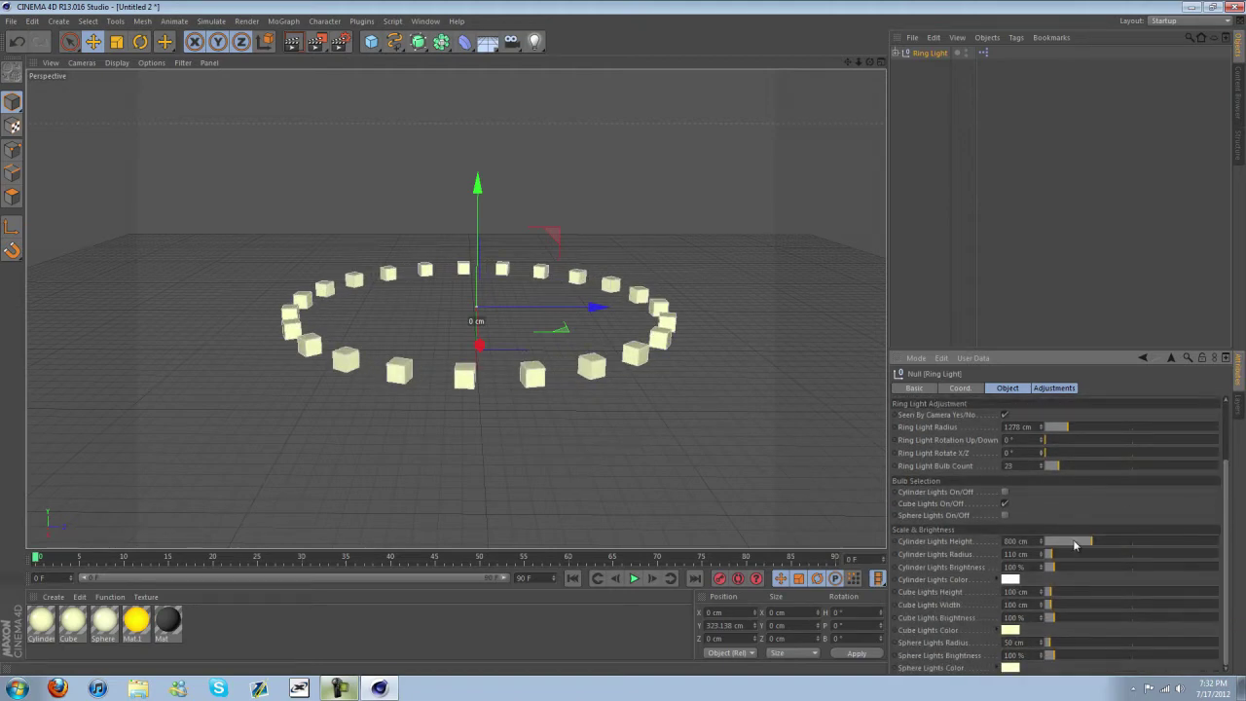
pyautogui.moveTo(1050, 592); pyautogui.dragTo(1063, 617)
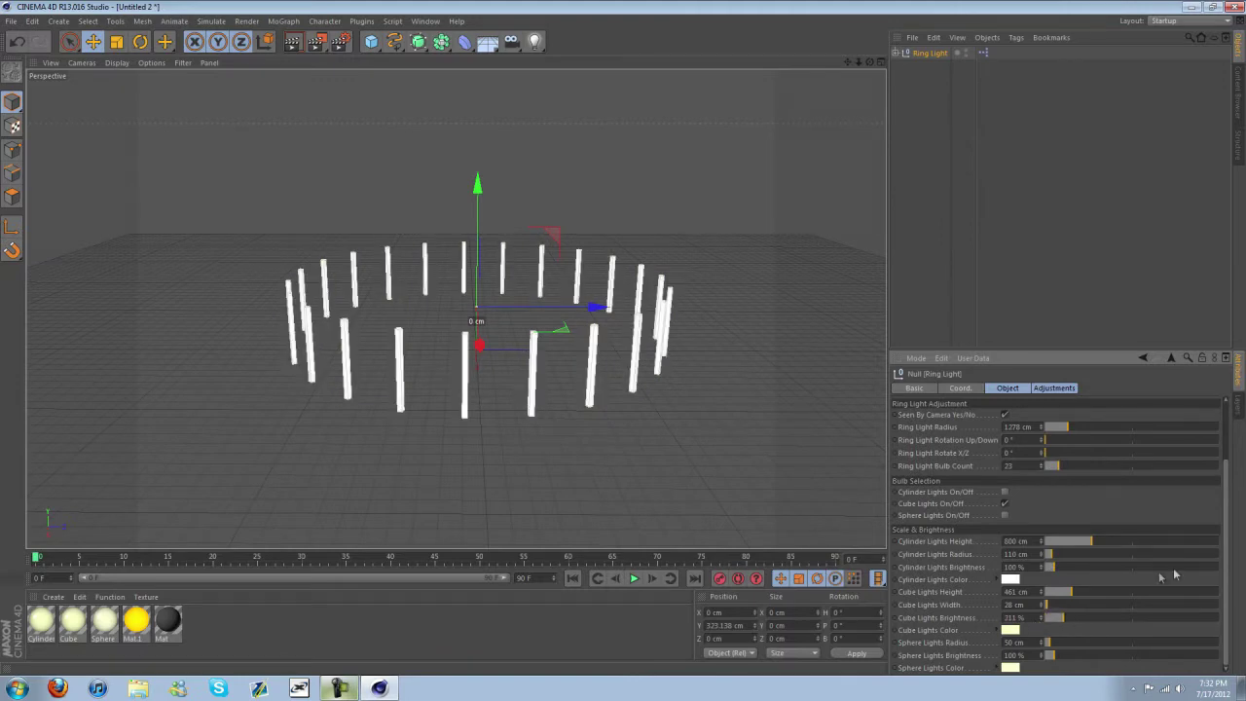
# Look over the kit's object presets Loops, Mess and The thing, and return to its main category folders
pyautogui.click(1239, 97)
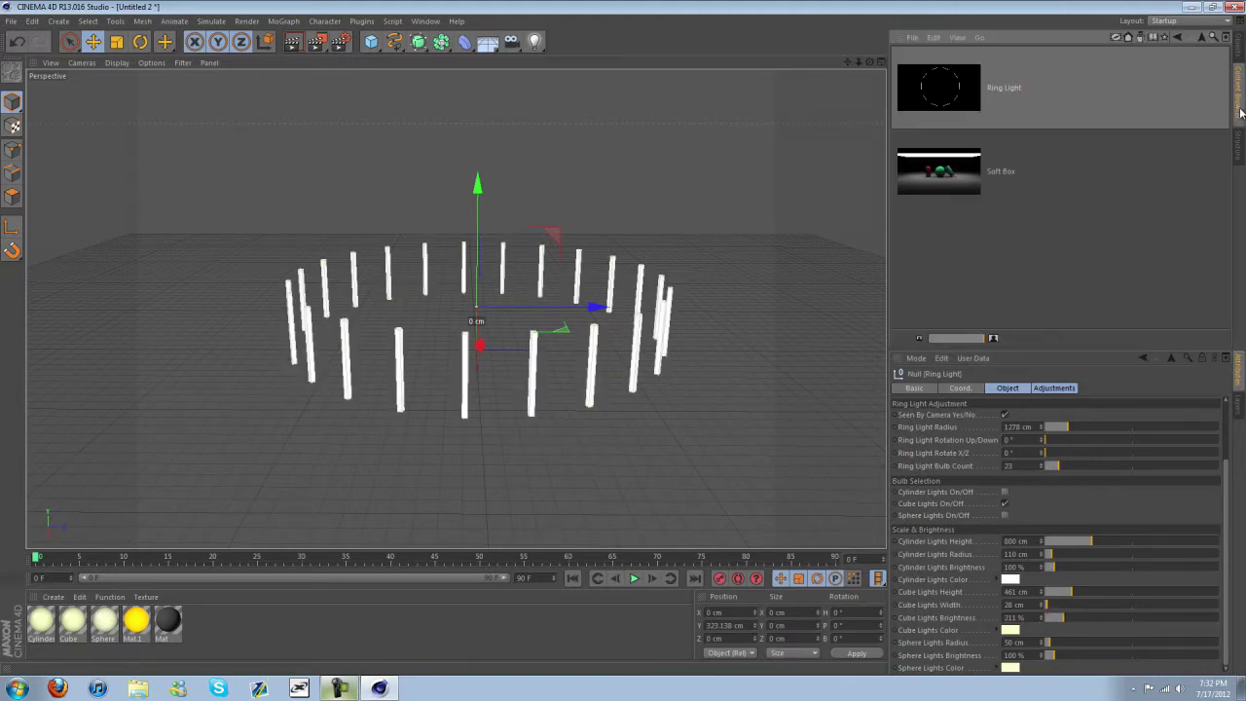
pyautogui.click(1202, 39)
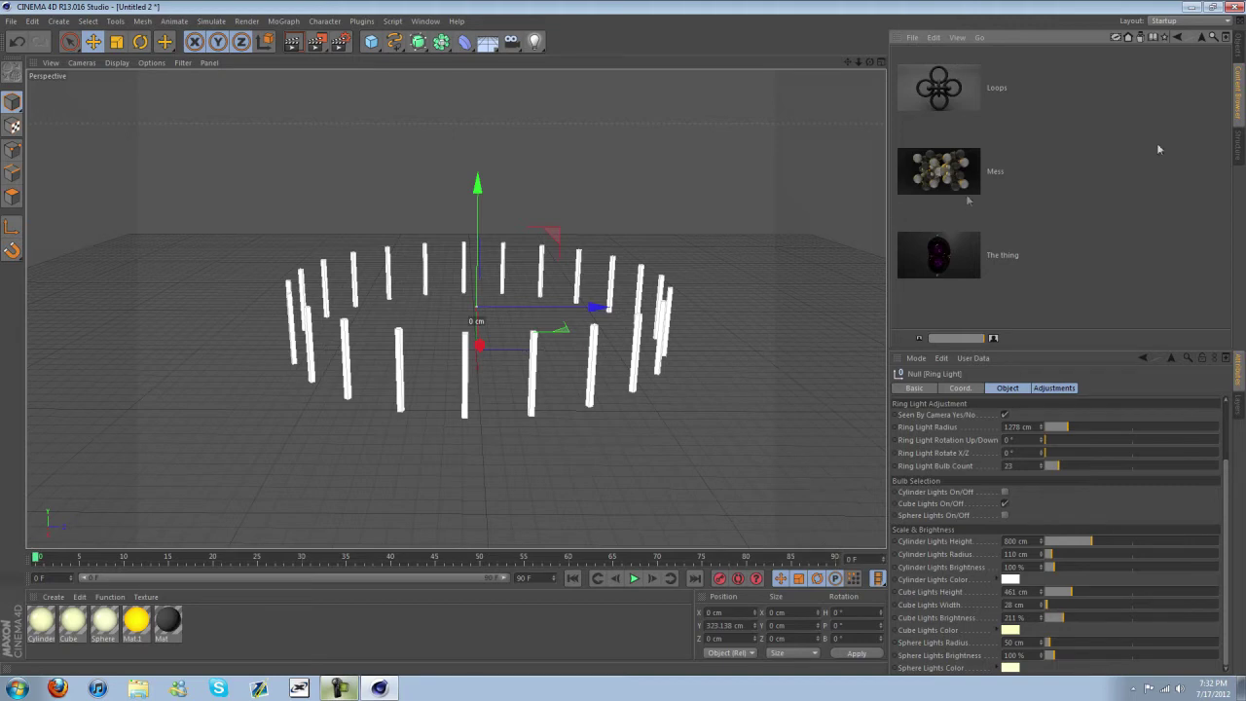
pyautogui.click(1201, 38)
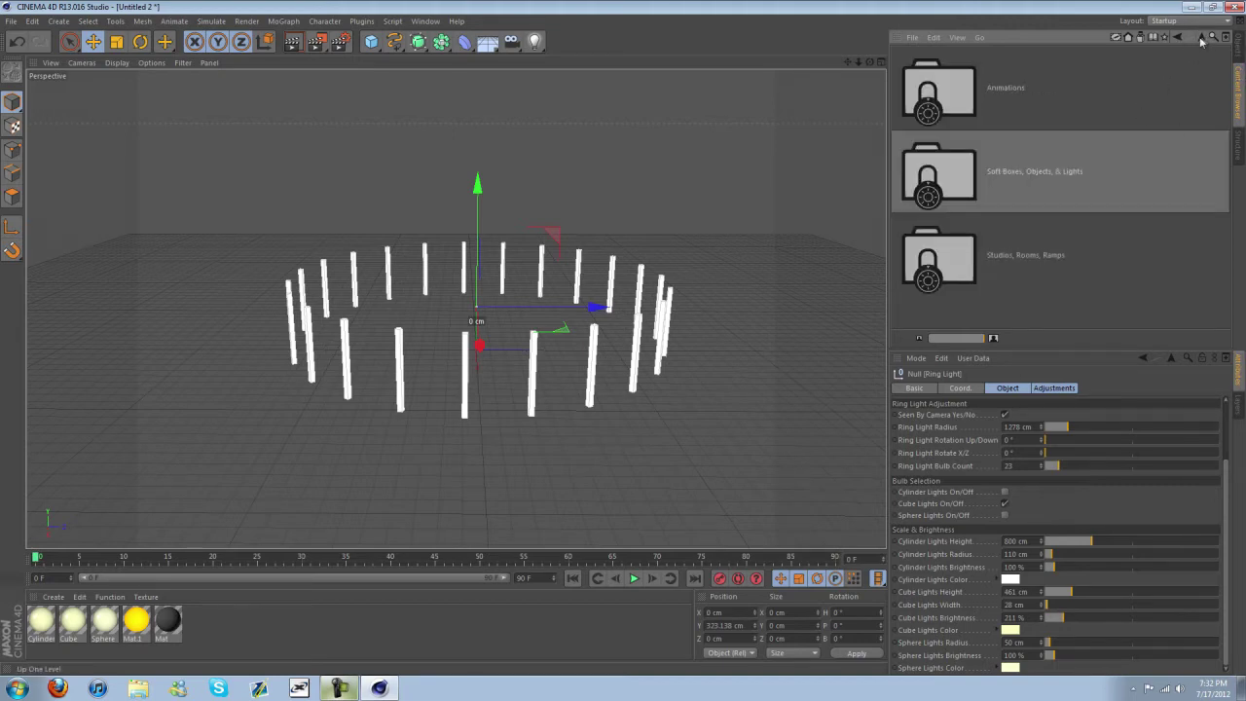
# Look through the ramp and backdrop presets under Studios, Rooms, Ramps, and open the Rooms and Studios folder
pyautogui.doubleClick(984, 272)
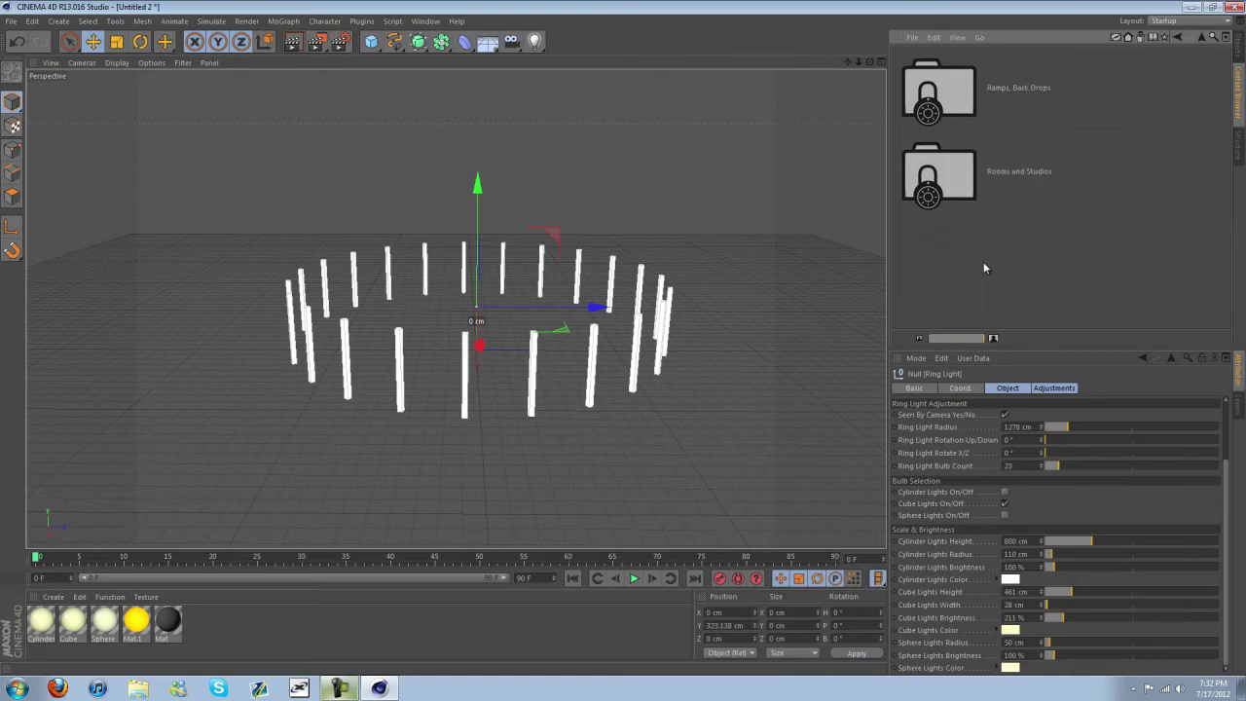
pyautogui.doubleClick(961, 84)
pyautogui.scroll(-5, 979, 110)
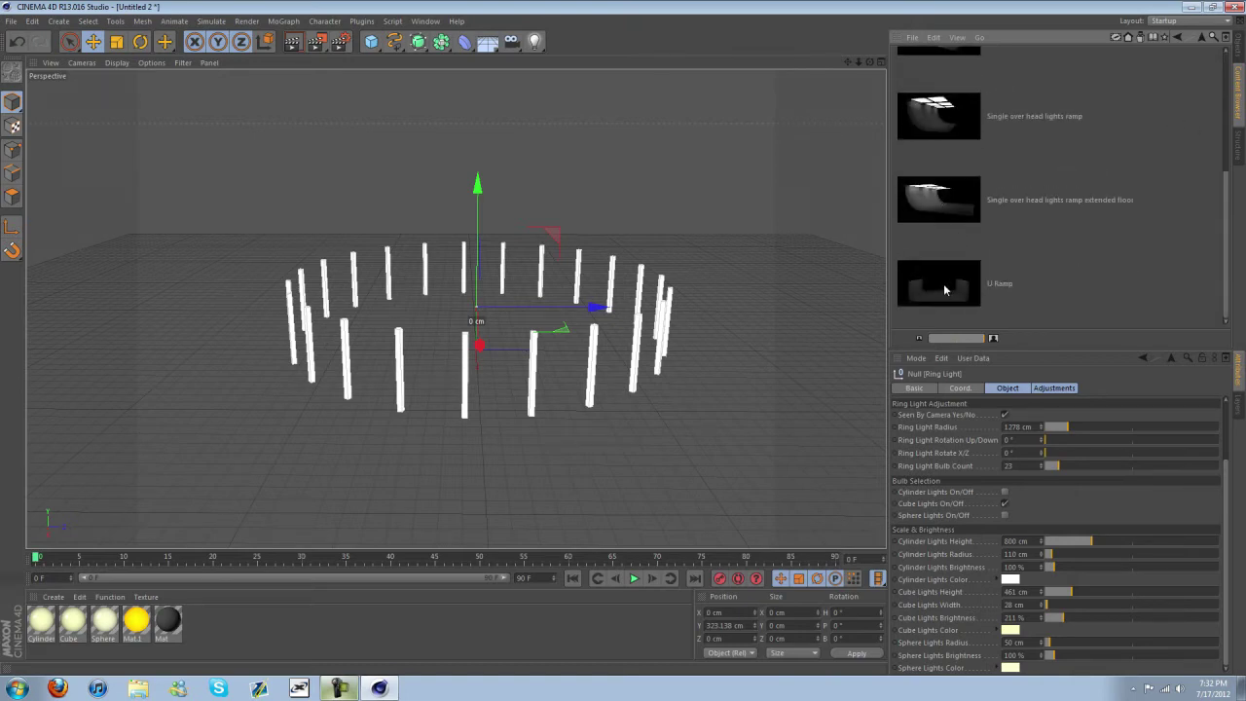
pyautogui.scroll(5, 943, 284)
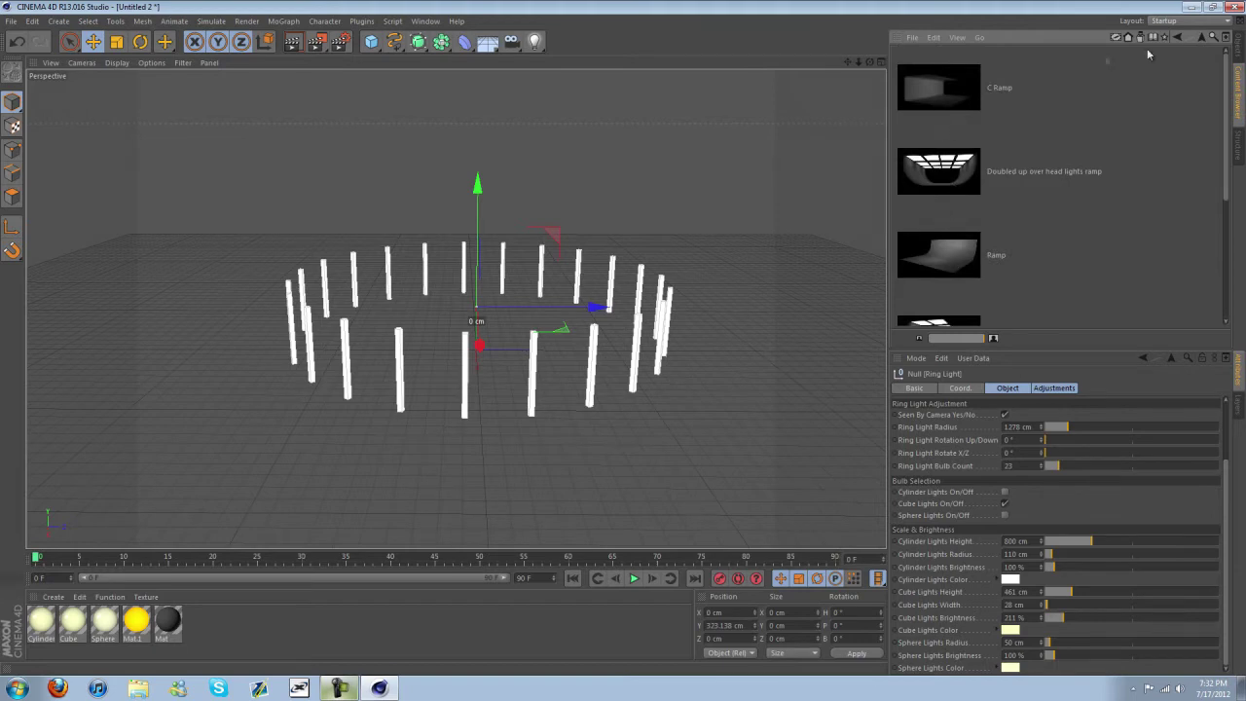
pyautogui.scroll(-2, 1081, 117)
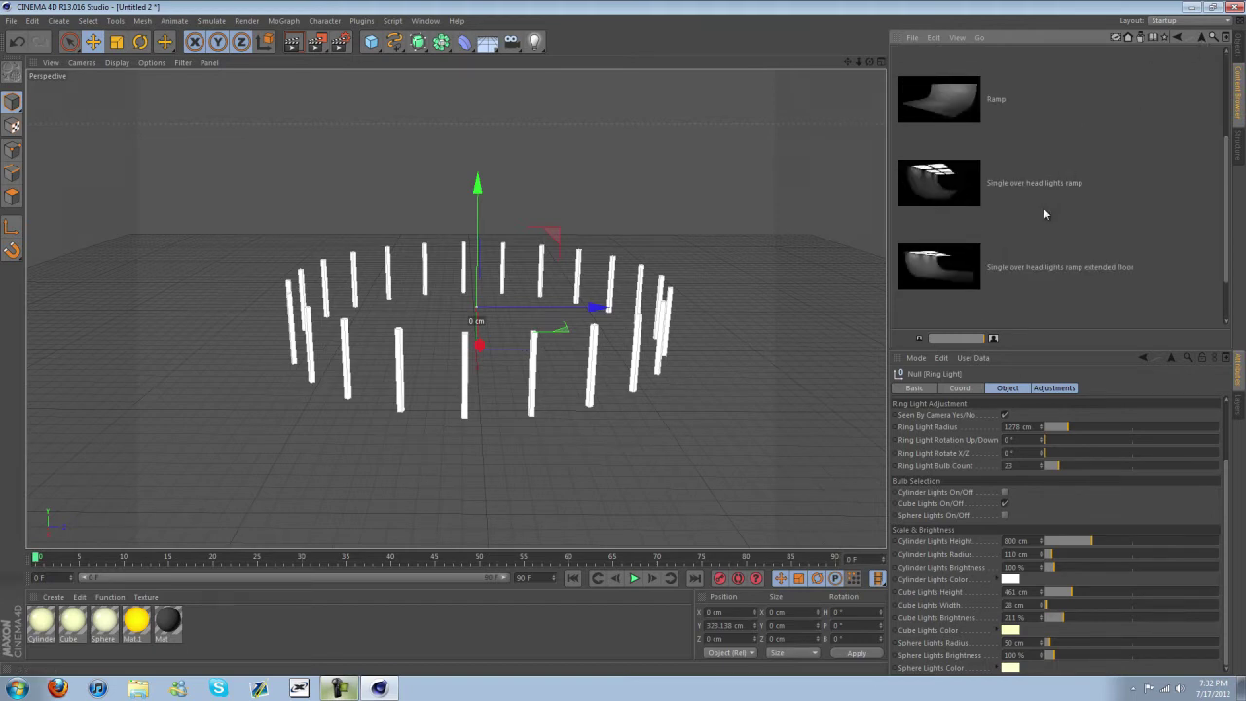
pyautogui.click(960, 187)
pyautogui.scroll(-1, 977, 244)
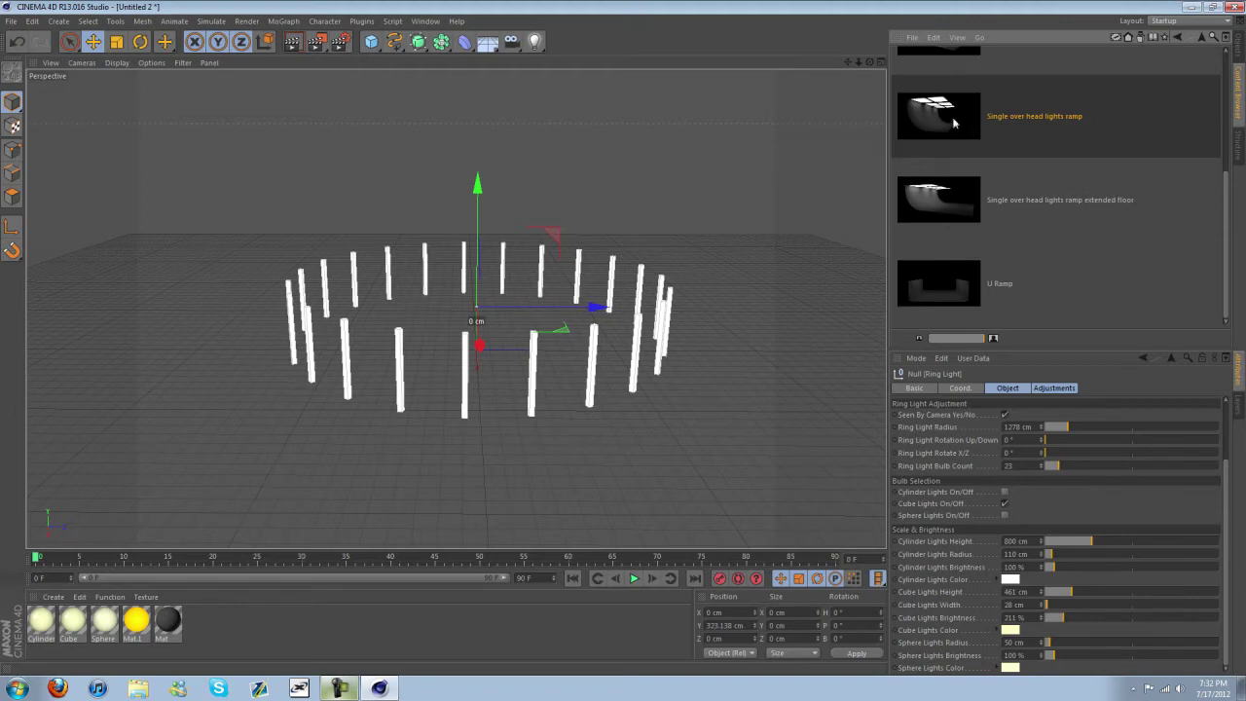
pyautogui.scroll(4, 987, 207)
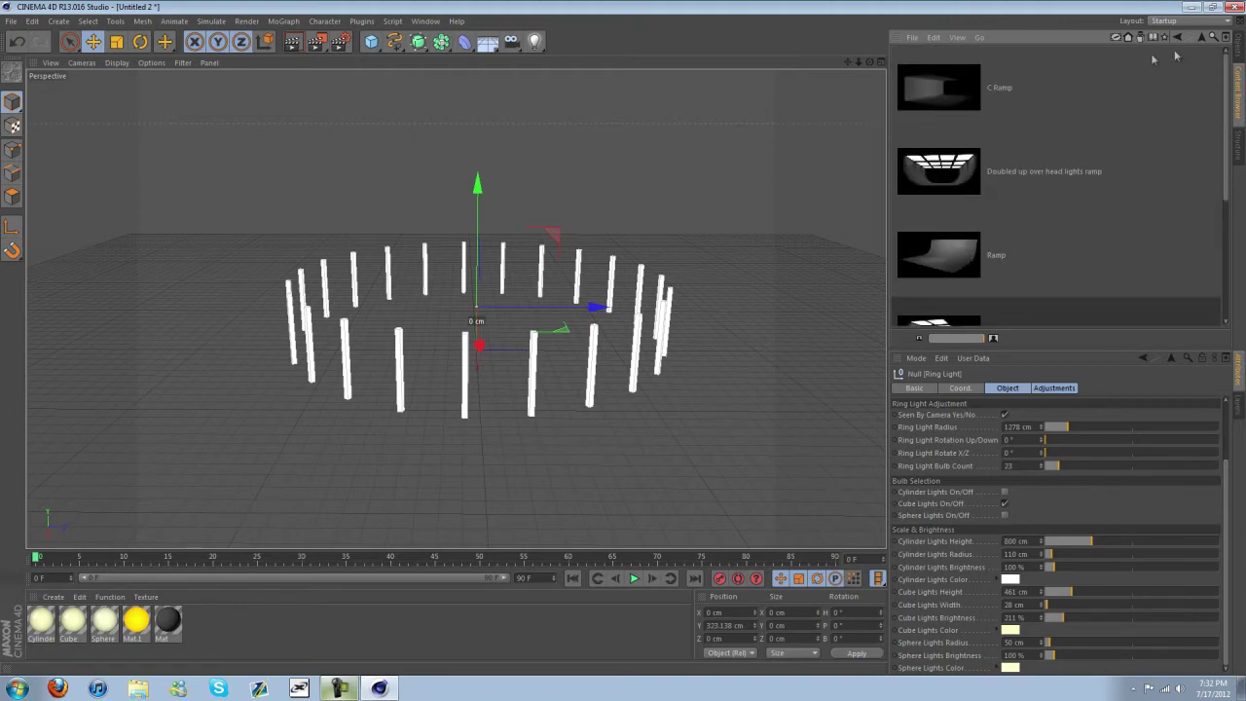
pyautogui.click(1201, 39)
pyautogui.doubleClick(969, 179)
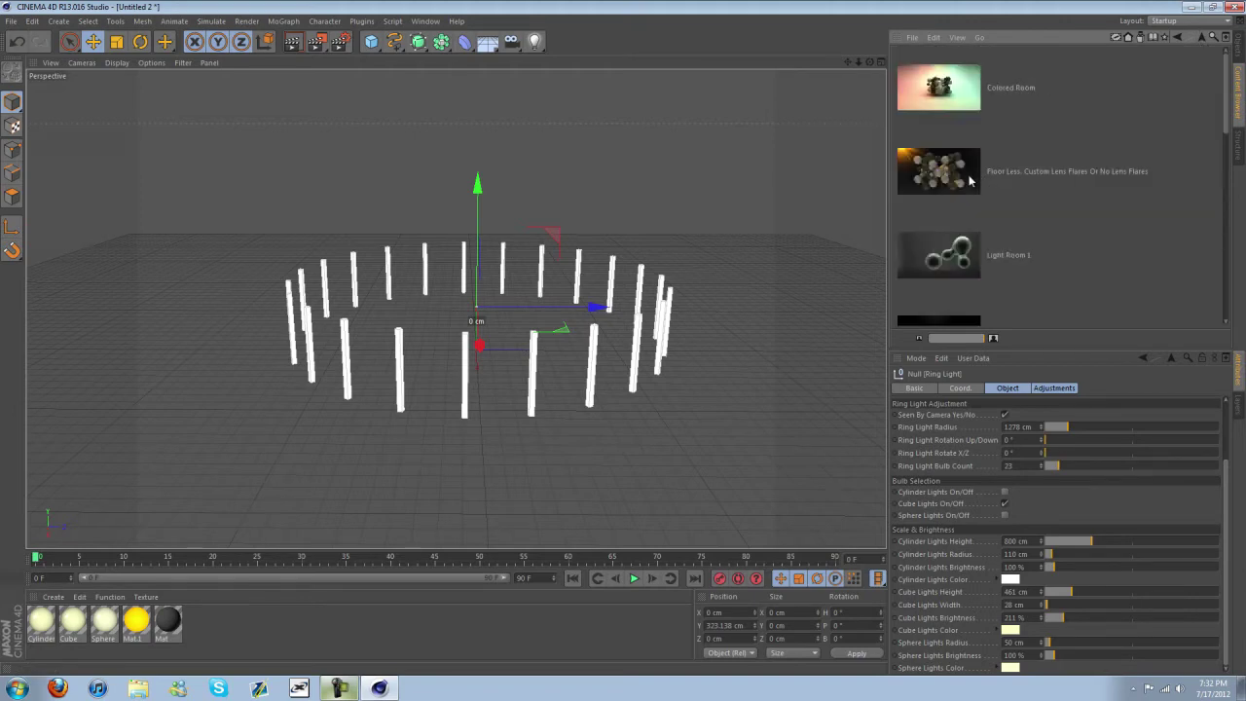
# Look through the Rooms and Studios presets and open "Floor Less. Custom Lens Flares Or No Lens Flares"
pyautogui.click(965, 86)
pyautogui.scroll(-4, 969, 97)
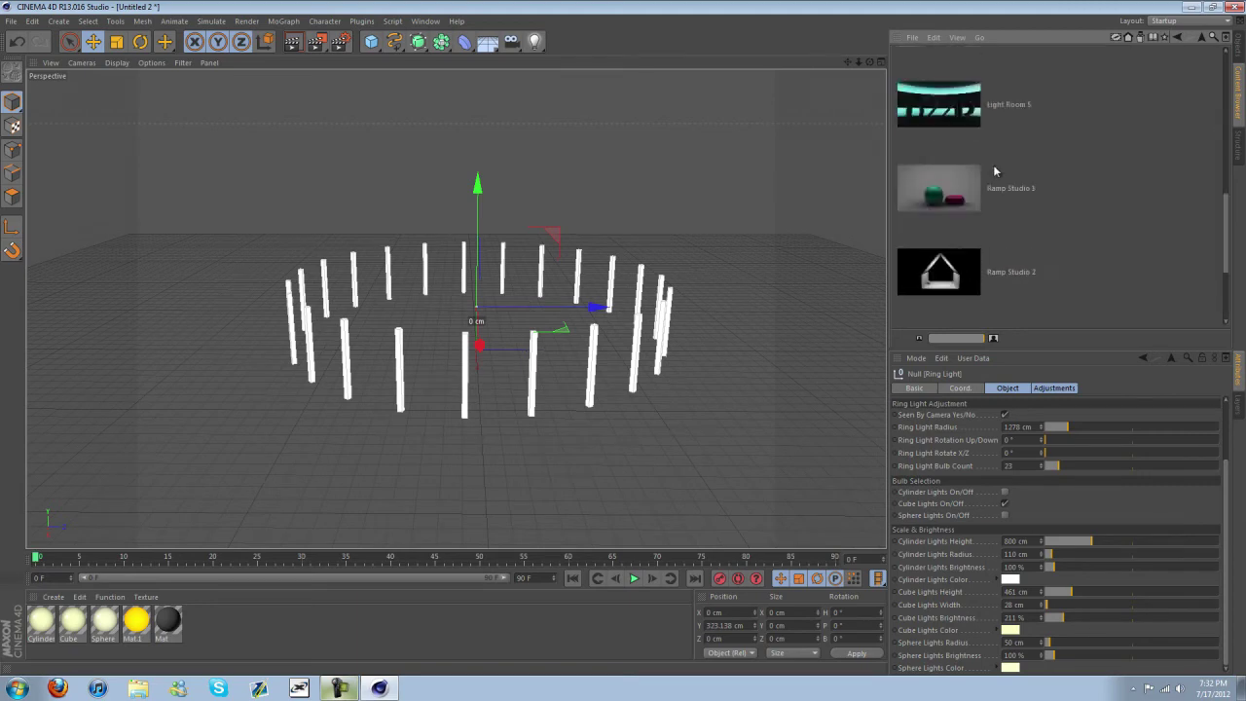
pyautogui.scroll(4, 994, 168)
pyautogui.scroll(1, 993, 166)
pyautogui.doubleClick(950, 175)
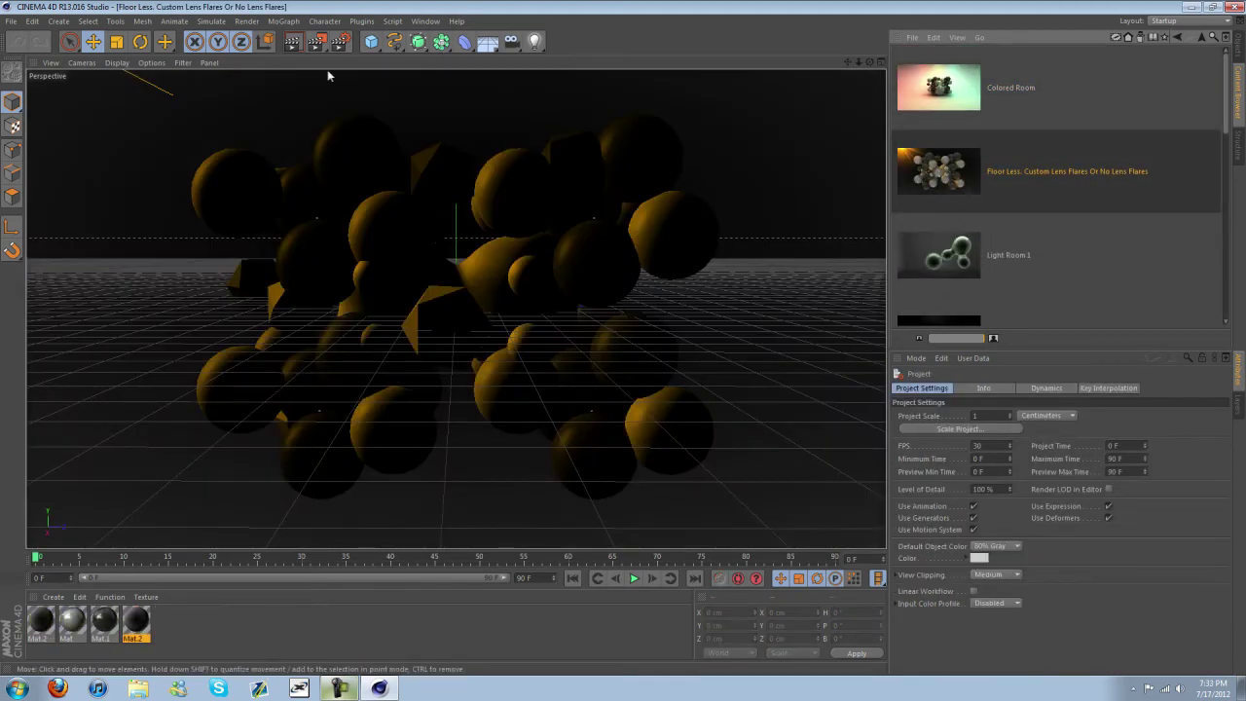
# Select the Everything null to show its sun and lens flare settings, and render the view
pyautogui.click(1241, 64)
pyautogui.click(930, 52)
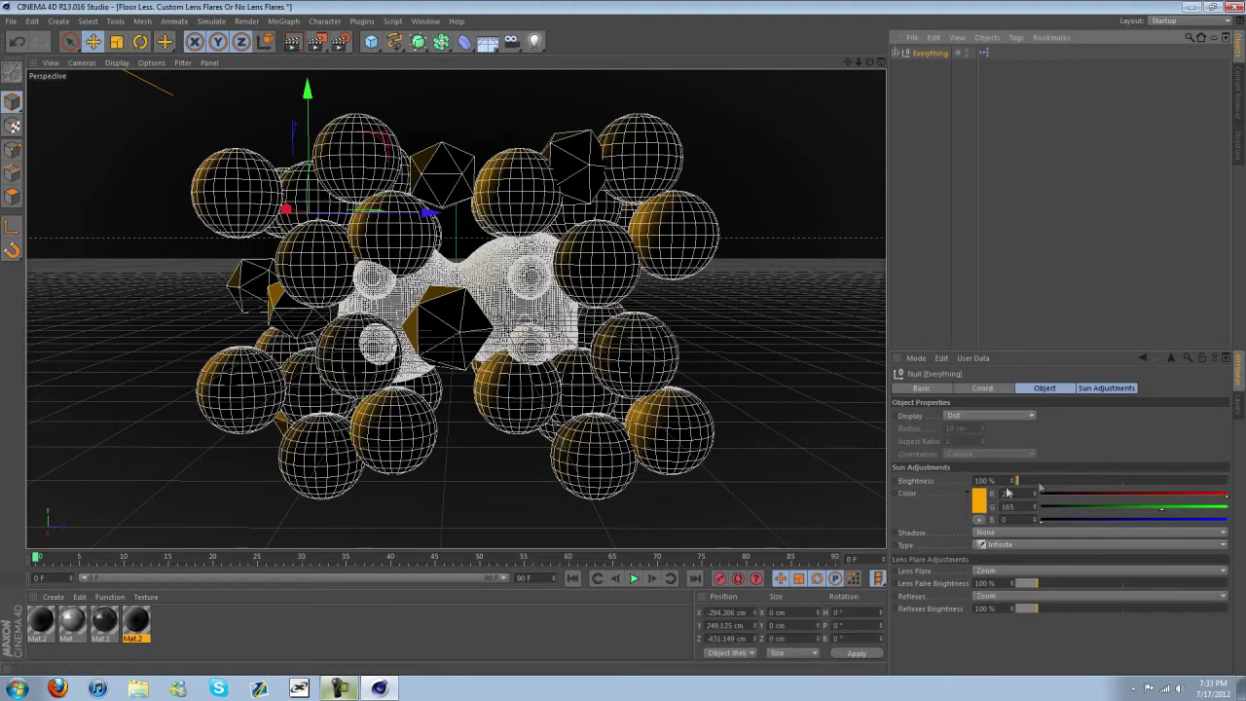
pyautogui.click(304, 49)
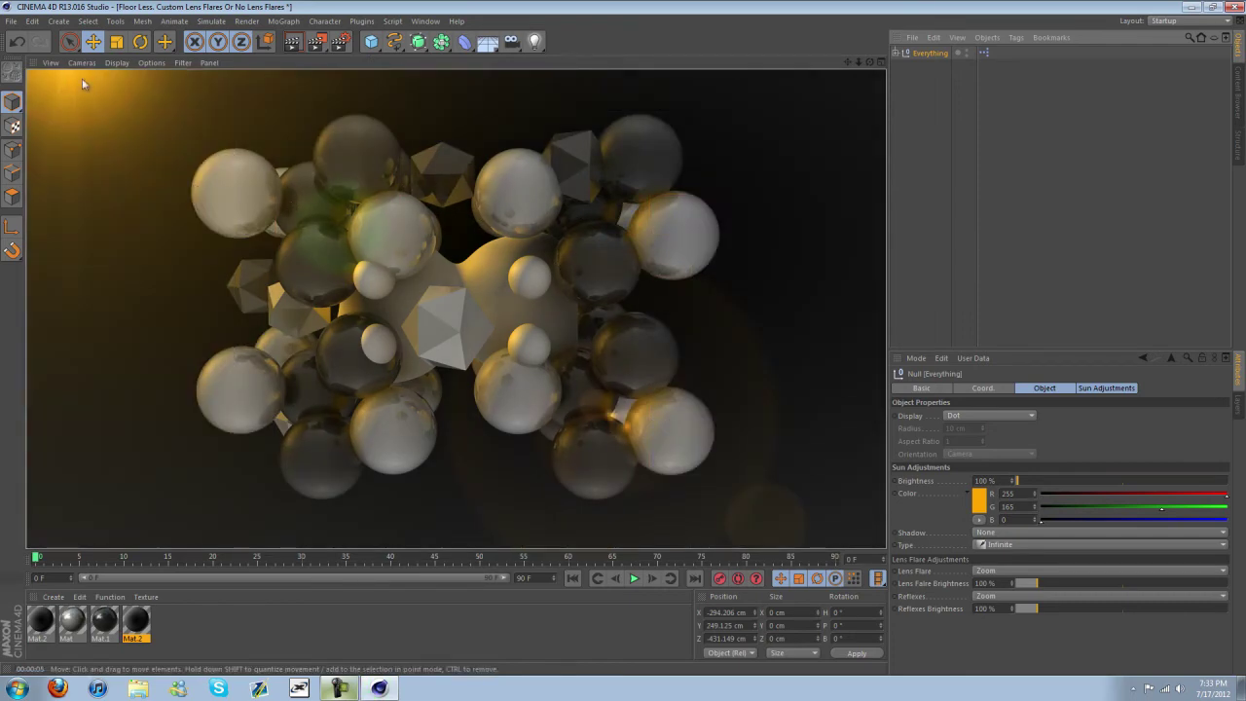
# Set the sun's Lens Flare and Reflexes to Inactive and render the view again
pyautogui.click(1000, 570)
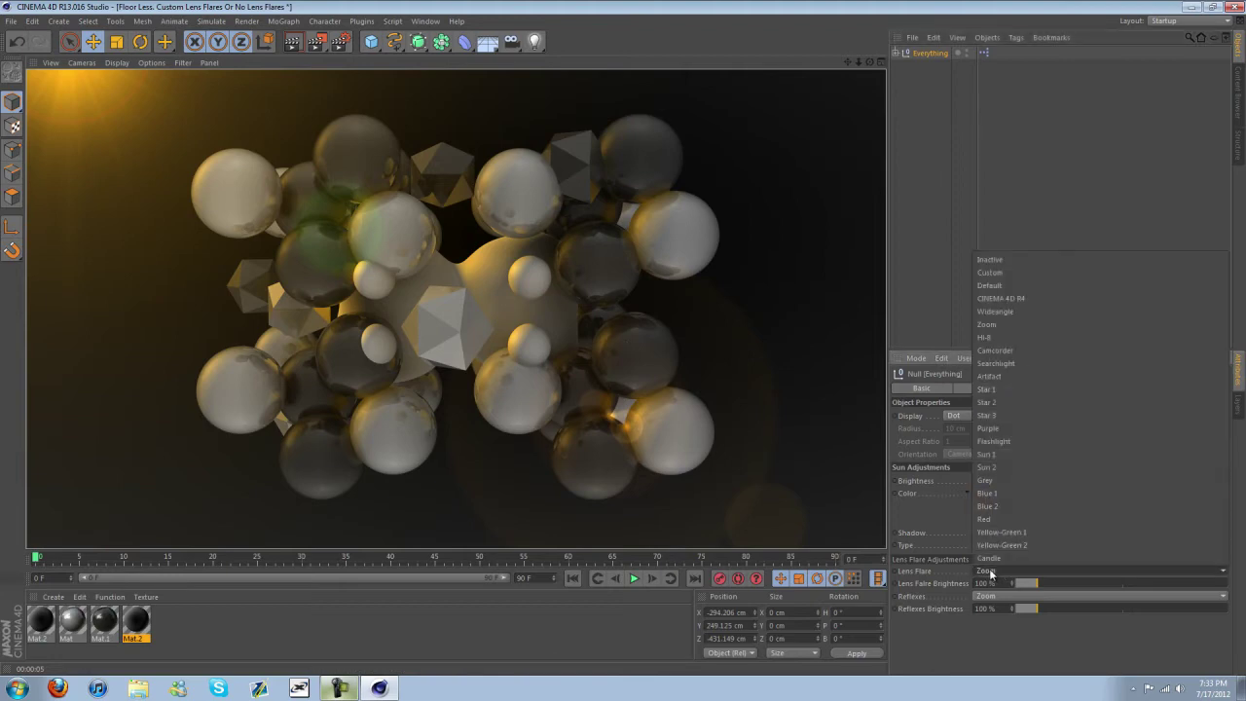
pyautogui.click(1023, 269)
pyautogui.click(1100, 596)
pyautogui.click(998, 366)
pyautogui.hotkey('ctrl', 'r')
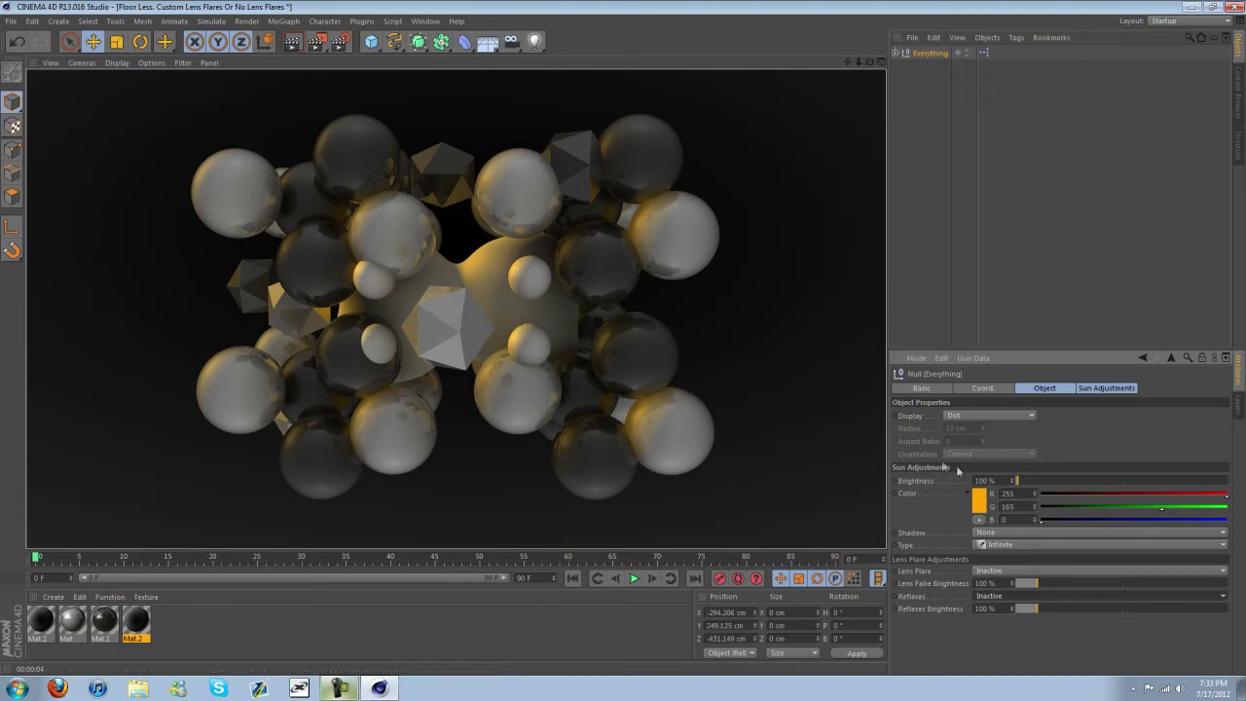
# Set the sun's brightness to 76 % and its color to white, and render the result in the viewport
pyautogui.moveTo(1022, 481)
pyautogui.mouseDown()
pyautogui.moveTo(1207, 481)
pyautogui.moveTo(1034, 496)
pyautogui.moveTo(1226, 481)
pyautogui.moveTo(1019, 499)
pyautogui.mouseUp()
pyautogui.click(980, 504)
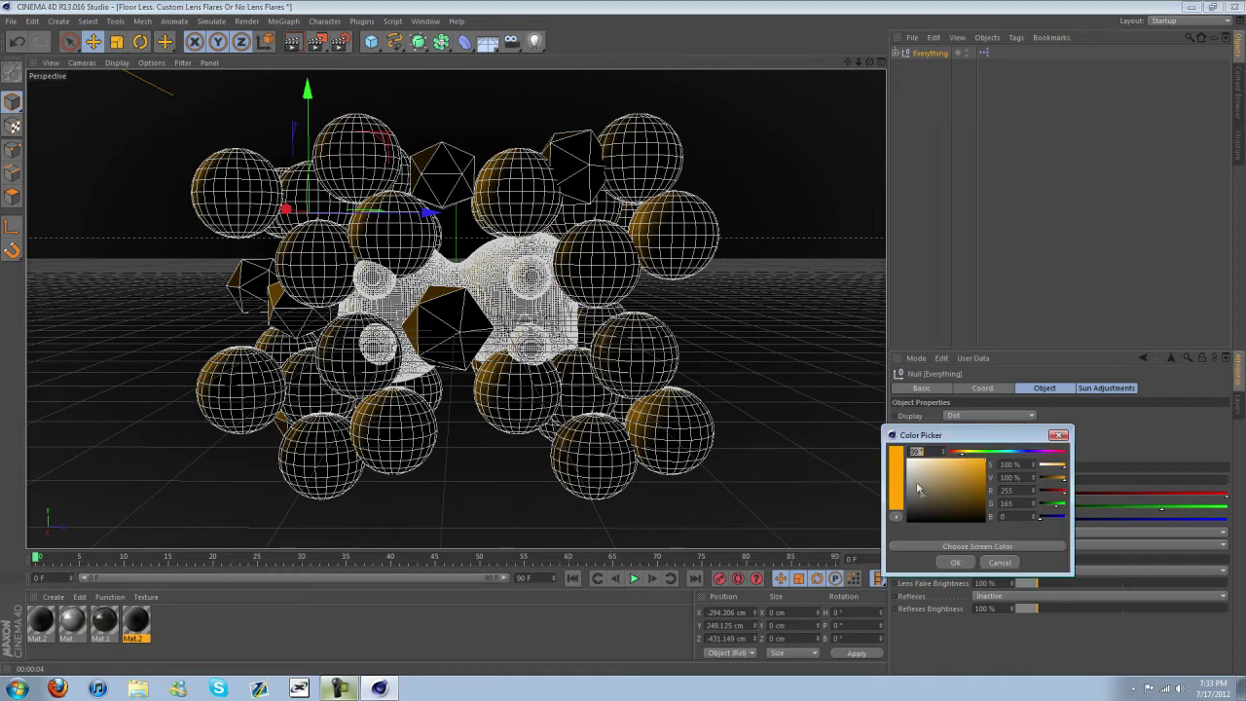
pyautogui.moveTo(932, 478); pyautogui.dragTo(908, 459)
pyautogui.click(955, 563)
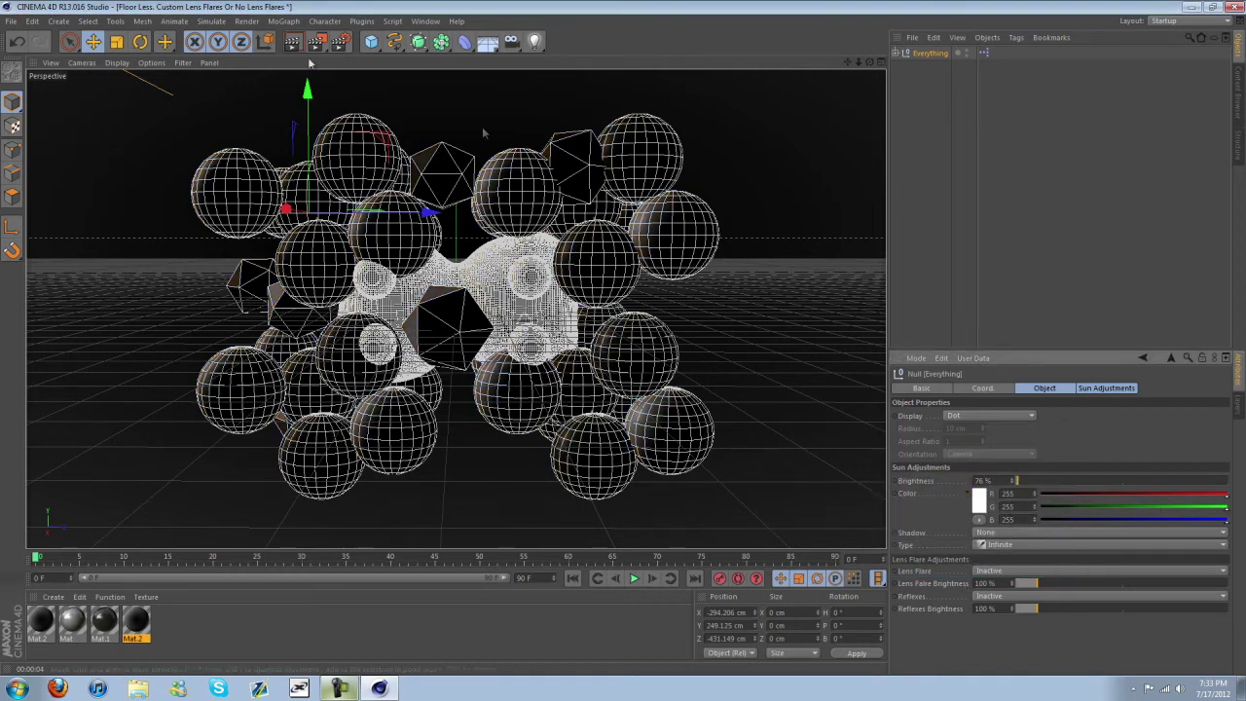
pyautogui.click(292, 43)
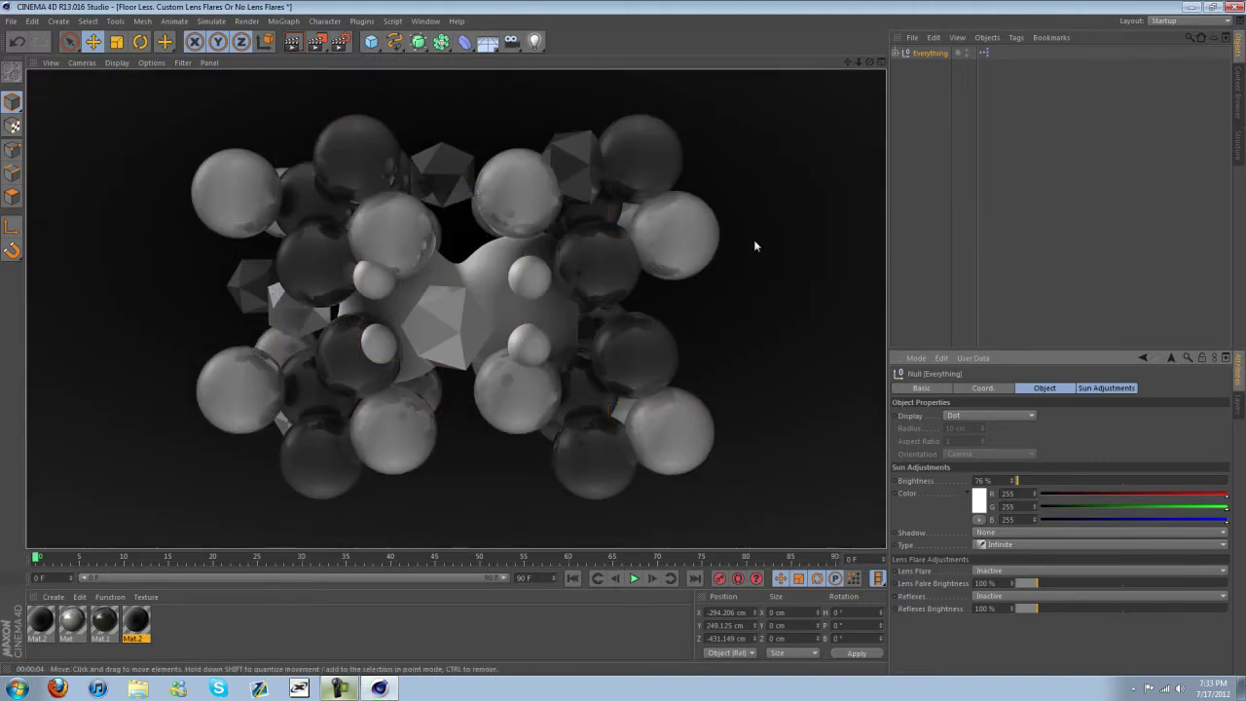
pyautogui.click(994, 544)
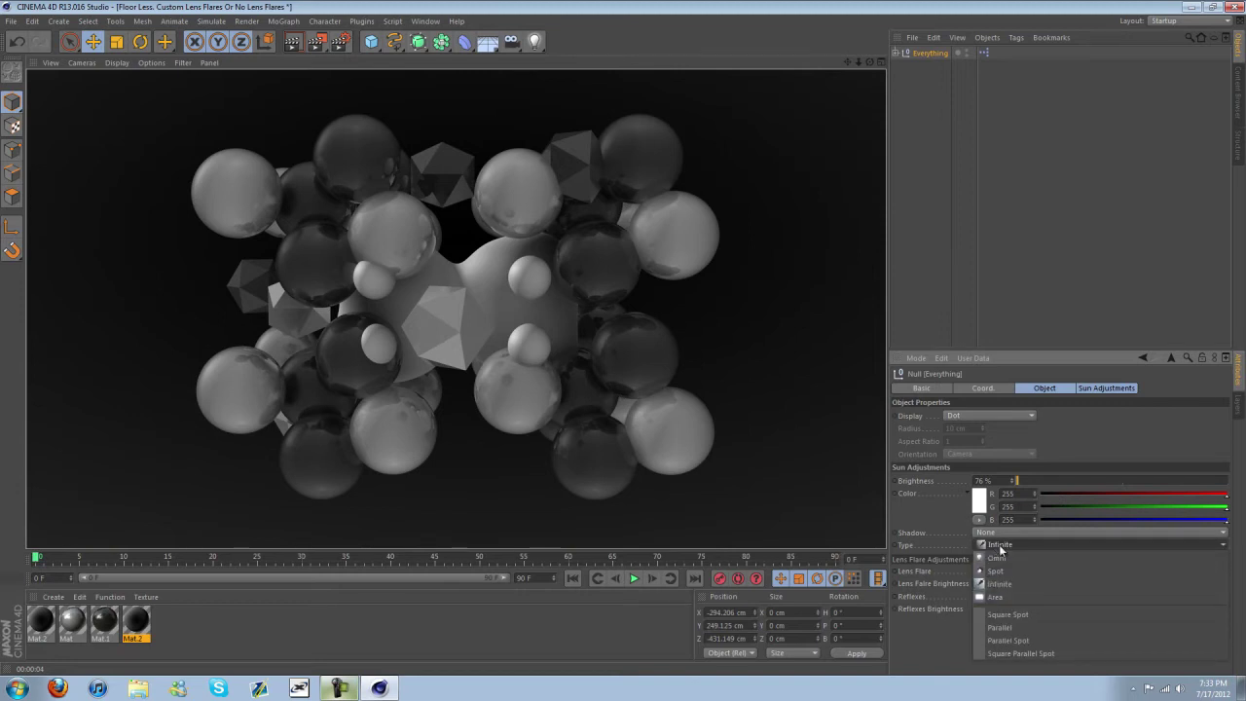
pyautogui.click(1000, 550)
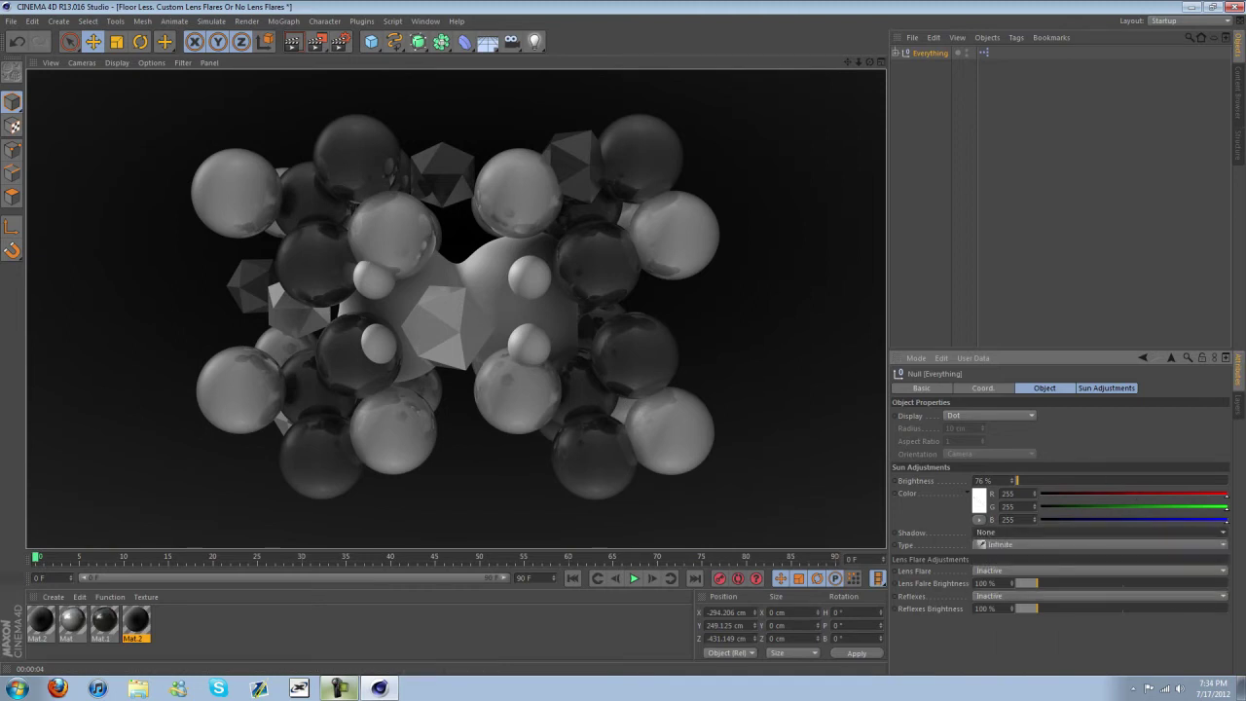
# Show the Rooms and Studios presets as icons, return to the parent folder, and reduce the icon size
pyautogui.click(1239, 83)
pyautogui.scroll(-5, 983, 183)
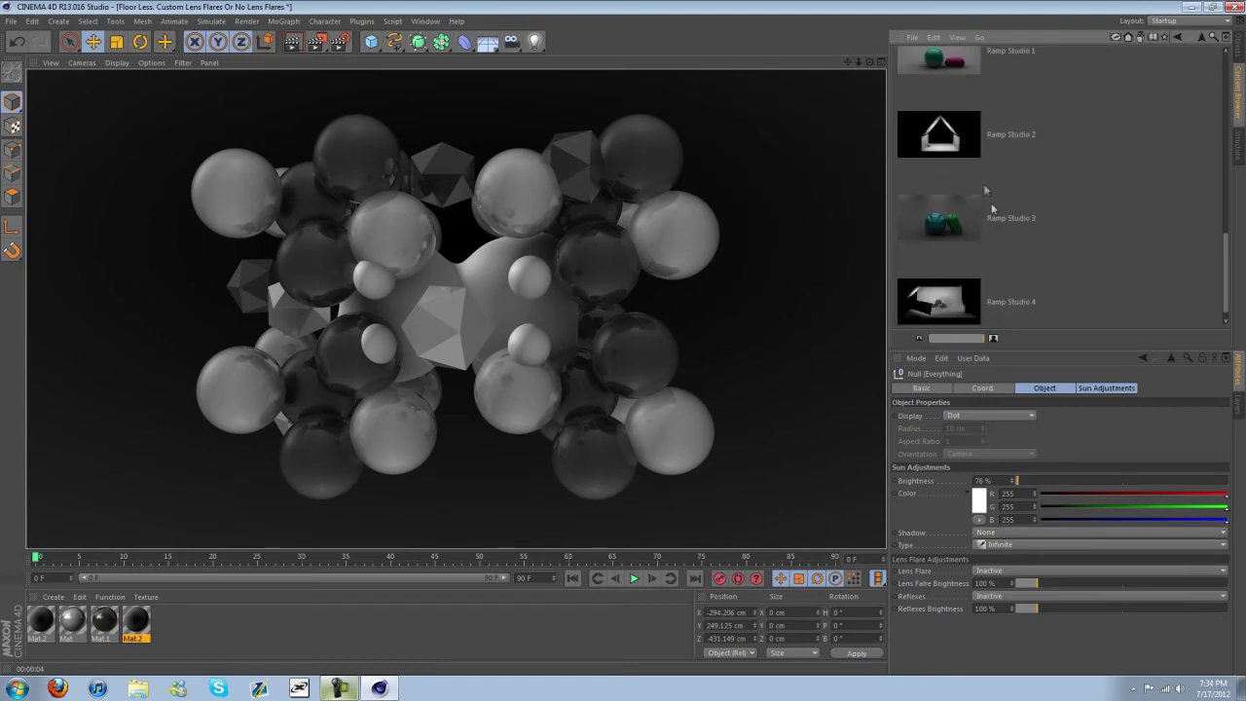
pyautogui.click(959, 38)
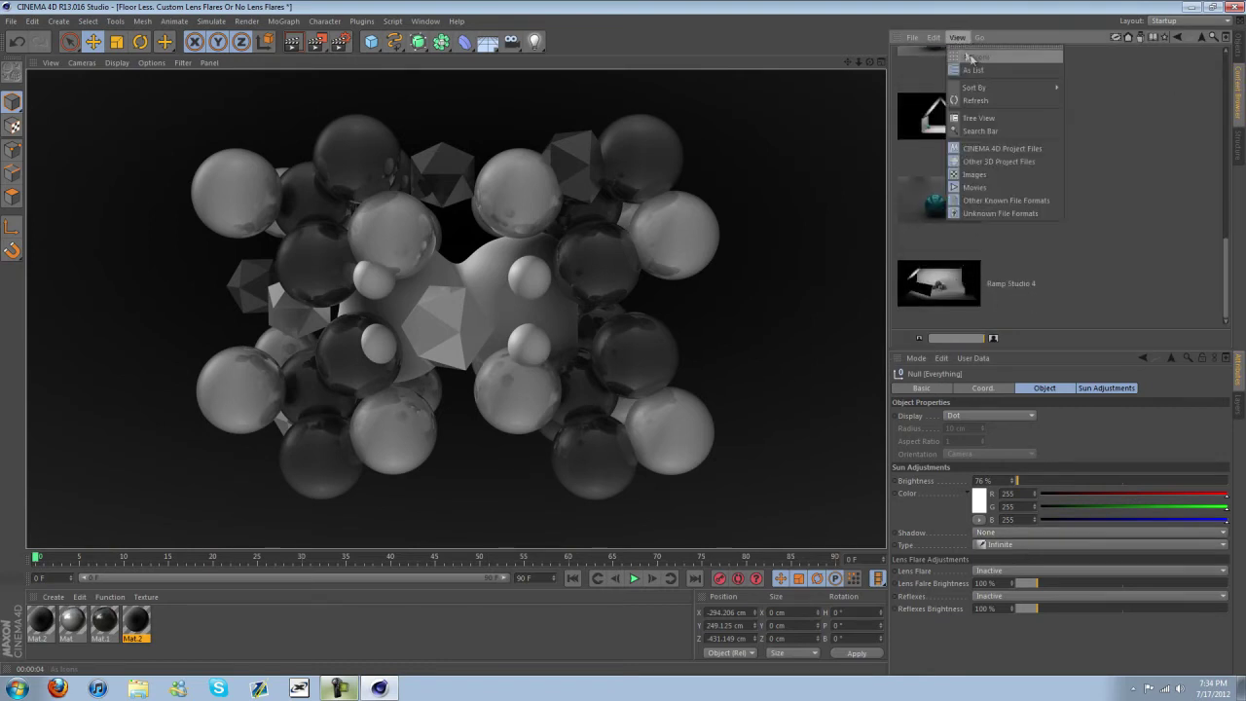
pyautogui.click(973, 58)
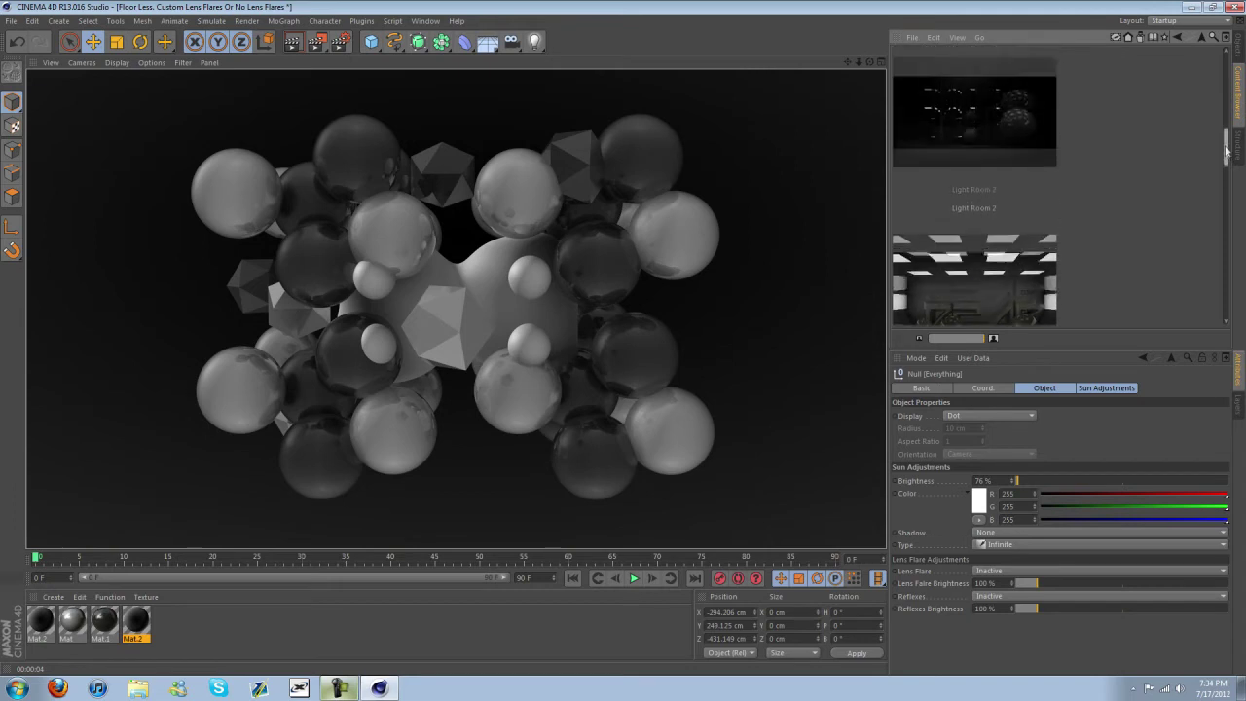
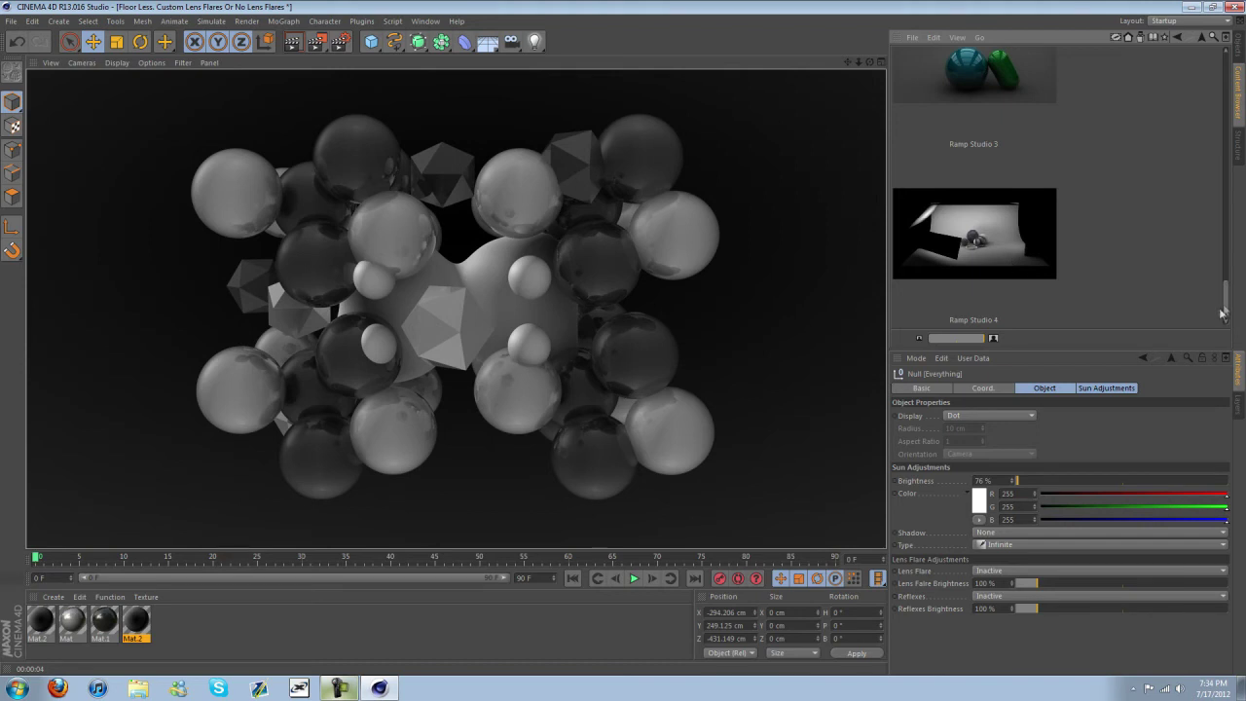
pyautogui.click(1202, 39)
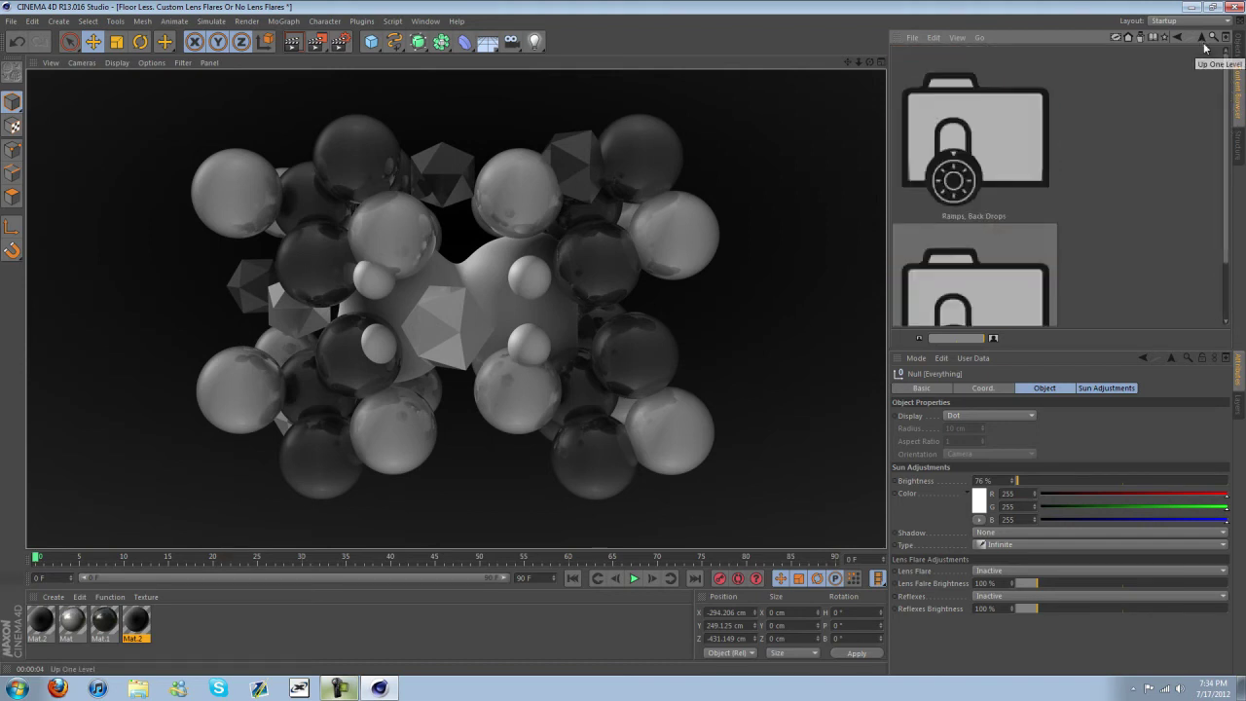
pyautogui.moveTo(982, 338); pyautogui.dragTo(970, 341)
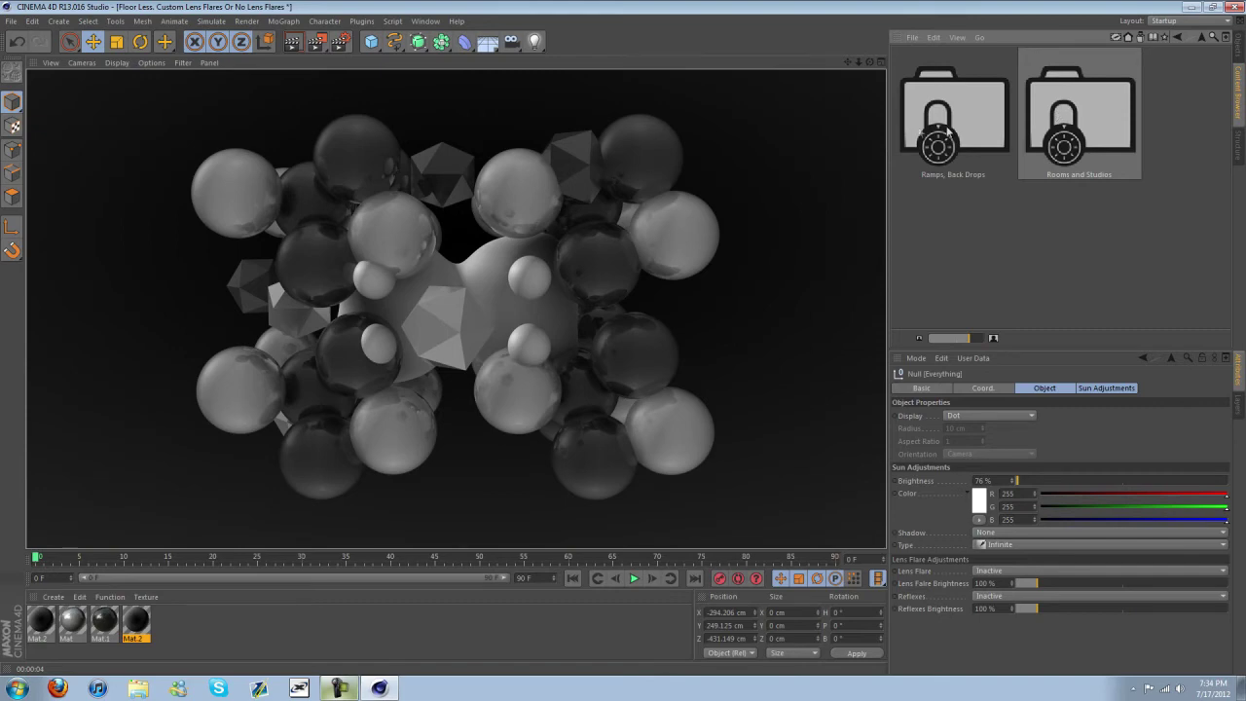
# Create a new project and add the Ramp preset from the Ramps, Back Drops folder to the scene
pyautogui.click(13, 25)
pyautogui.click(29, 35)
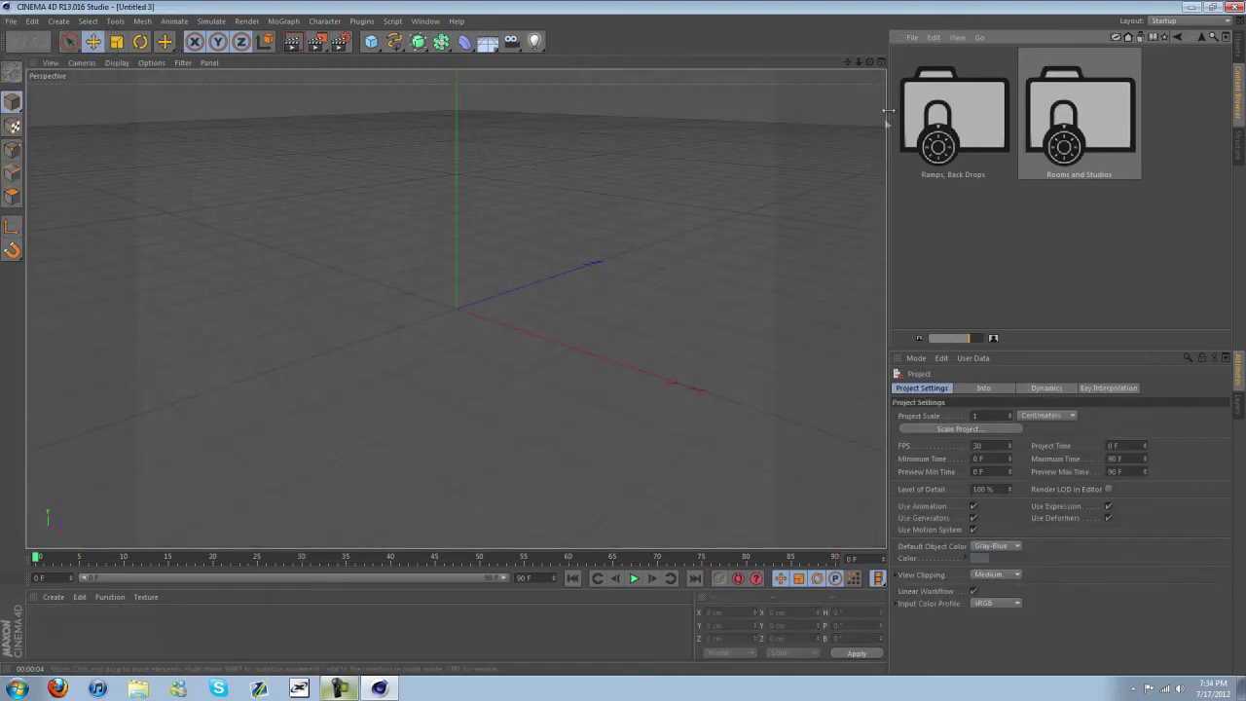
pyautogui.doubleClick(943, 132)
pyautogui.scroll(-3, 997, 179)
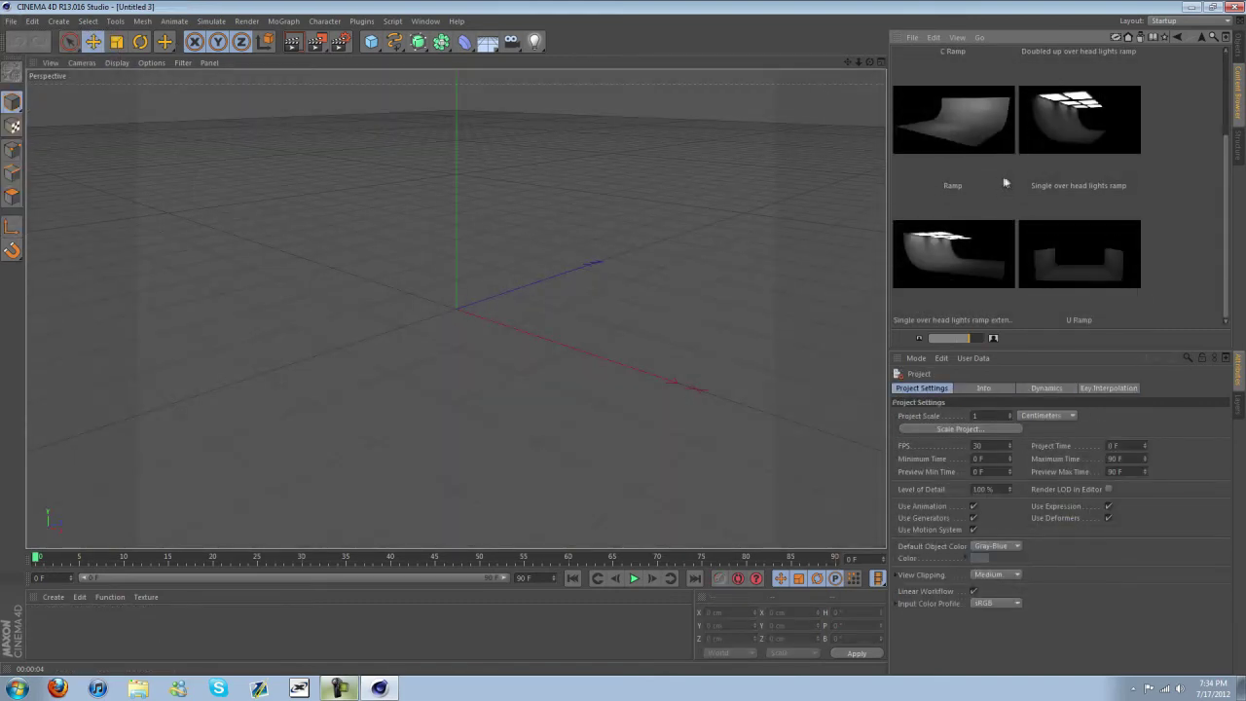
pyautogui.scroll(3, 1003, 176)
pyautogui.moveTo(969, 252); pyautogui.dragTo(603, 264)
pyautogui.scroll(-8, 579, 243)
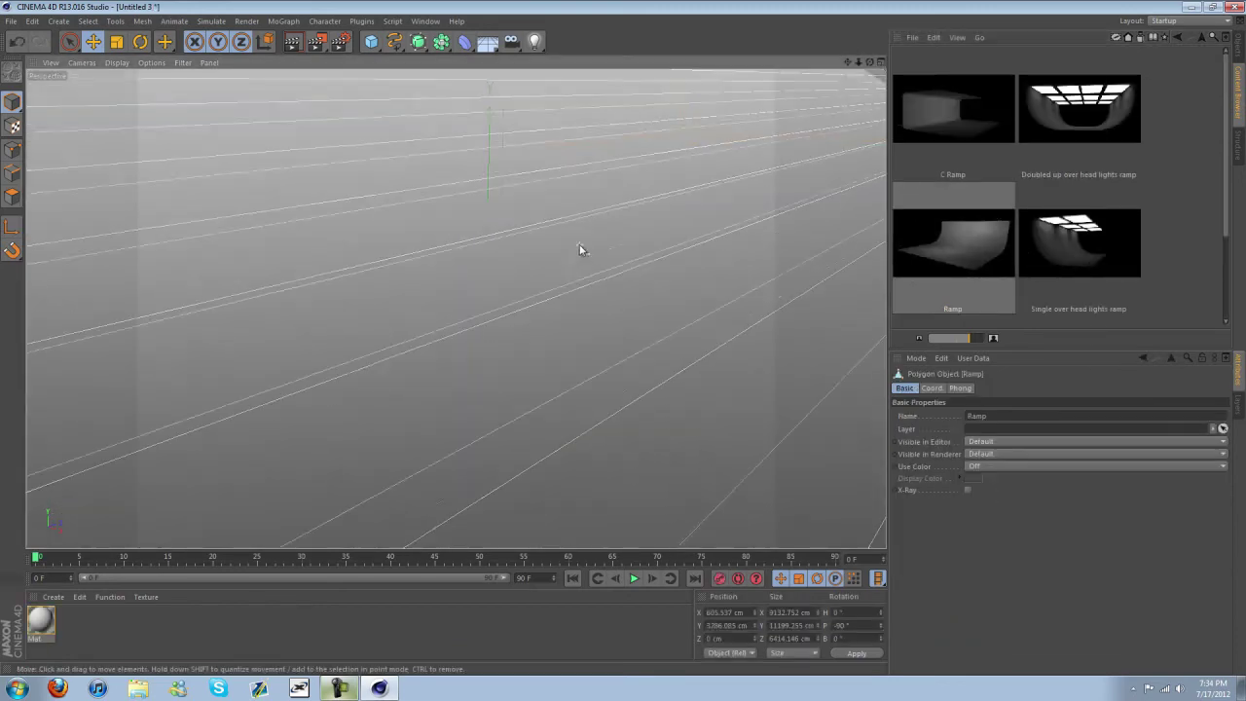
pyautogui.scroll(-4, 580, 223)
pyautogui.moveTo(846, 62); pyautogui.dragTo(772, 138)
pyautogui.scroll(3, 578, 175)
pyautogui.scroll(-3, 579, 175)
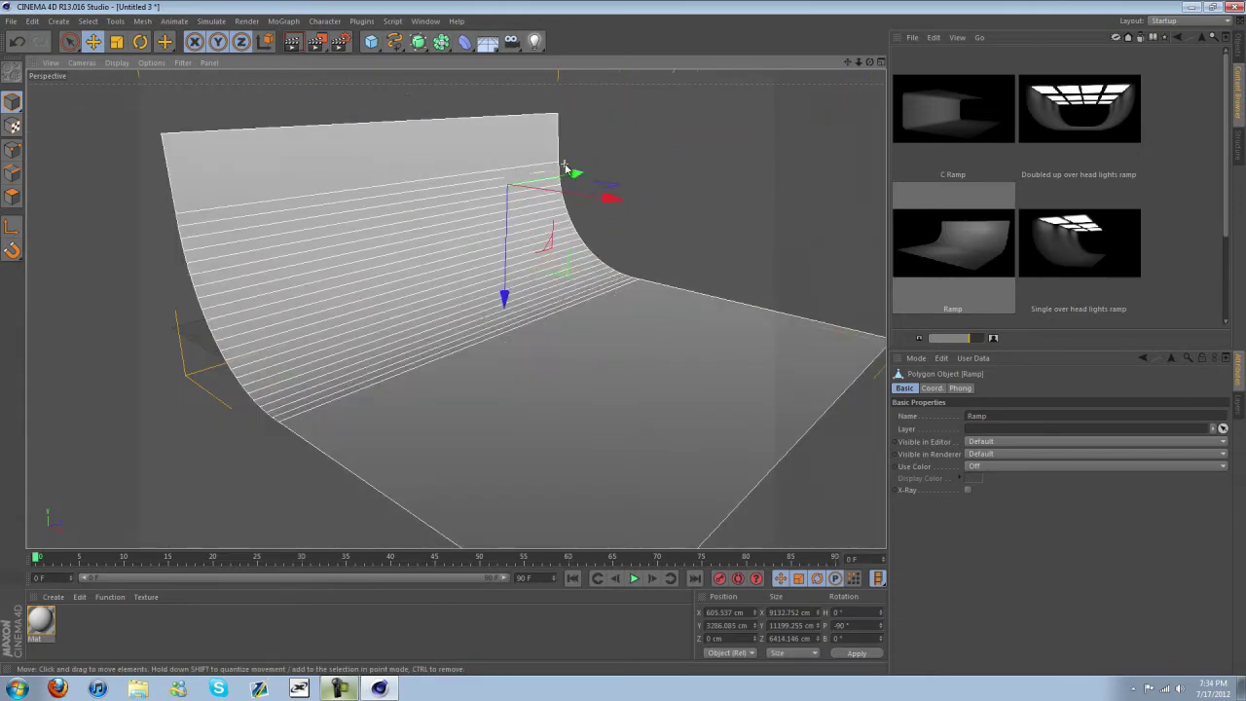
# Add a sphere, move it forward along X to about 630 cm, and raise it about 159 cm onto the ramp floor
pyautogui.click(371, 41)
pyautogui.click(605, 78)
pyautogui.moveTo(558, 352); pyautogui.dragTo(579, 364)
pyautogui.moveTo(505, 269); pyautogui.dragTo(505, 261)
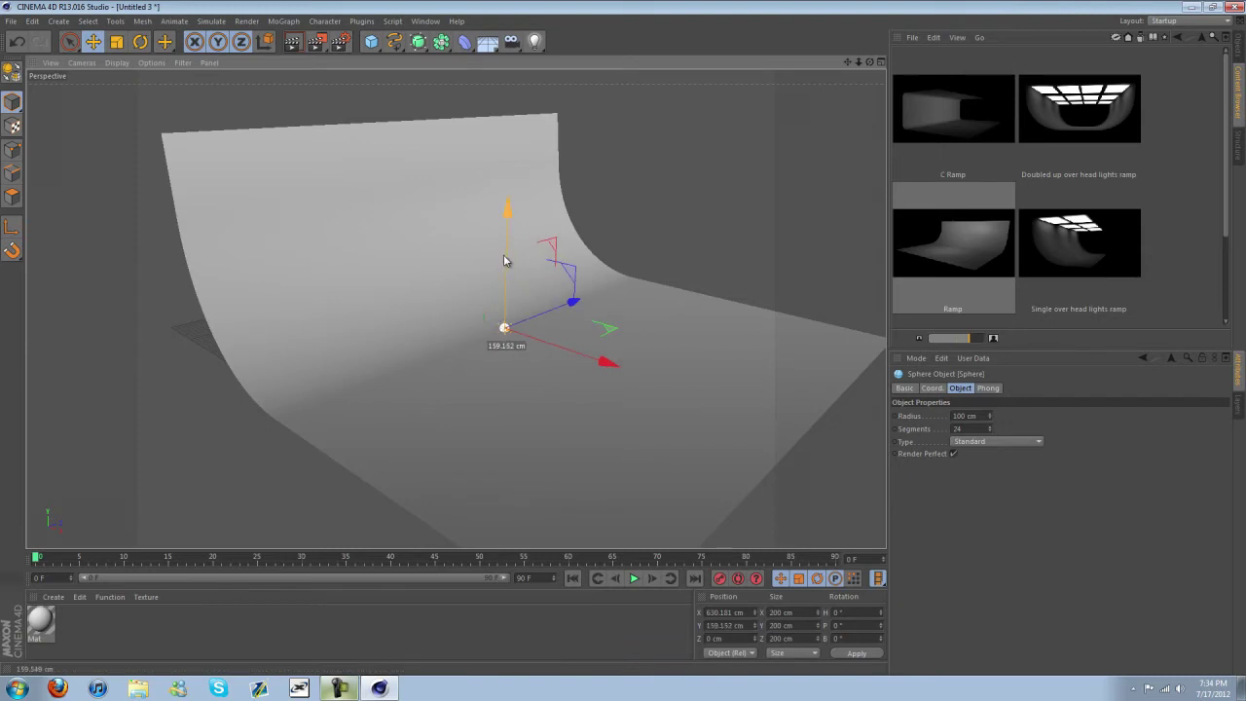
pyautogui.scroll(7, 512, 293)
pyautogui.moveTo(479, 342); pyautogui.dragTo(479, 340)
# Reposition the sphere above the ramp floor to about X 764 cm and Y 204 cm
pyautogui.scroll(3, 512, 307)
pyautogui.scroll(-3, 710, 203)
pyautogui.moveTo(850, 61); pyautogui.dragTo(622, 338)
pyautogui.scroll(5, 629, 215)
pyautogui.moveTo(407, 380); pyautogui.dragTo(456, 403)
pyautogui.moveTo(374, 267); pyautogui.dragTo(368, 259)
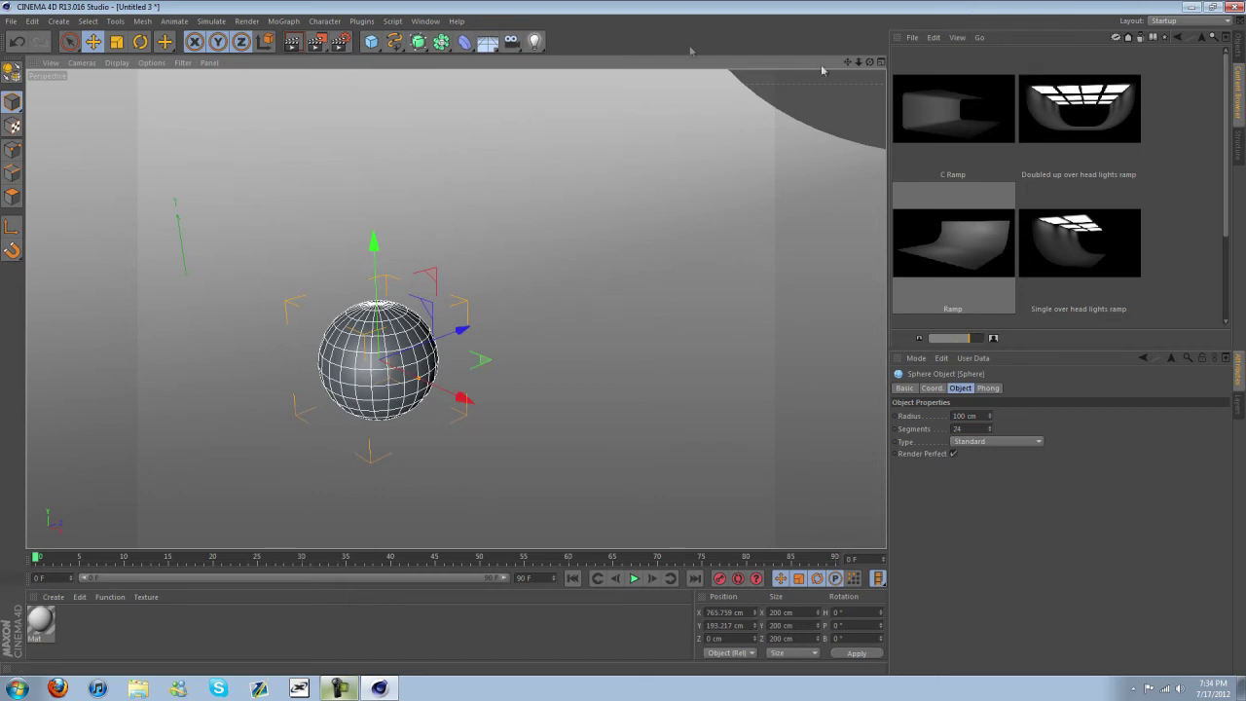
pyautogui.moveTo(871, 62); pyautogui.dragTo(623, 337)
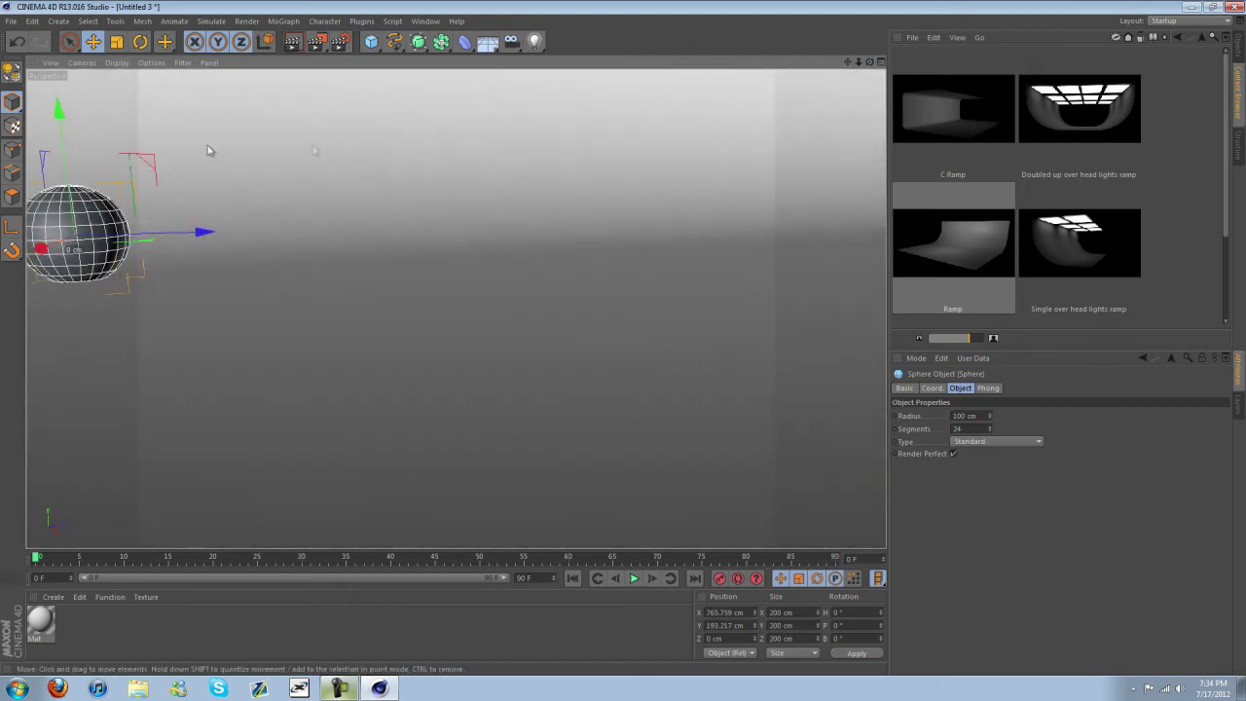
pyautogui.moveTo(847, 62); pyautogui.dragTo(623, 337)
pyautogui.moveTo(504, 167); pyautogui.dragTo(504, 150)
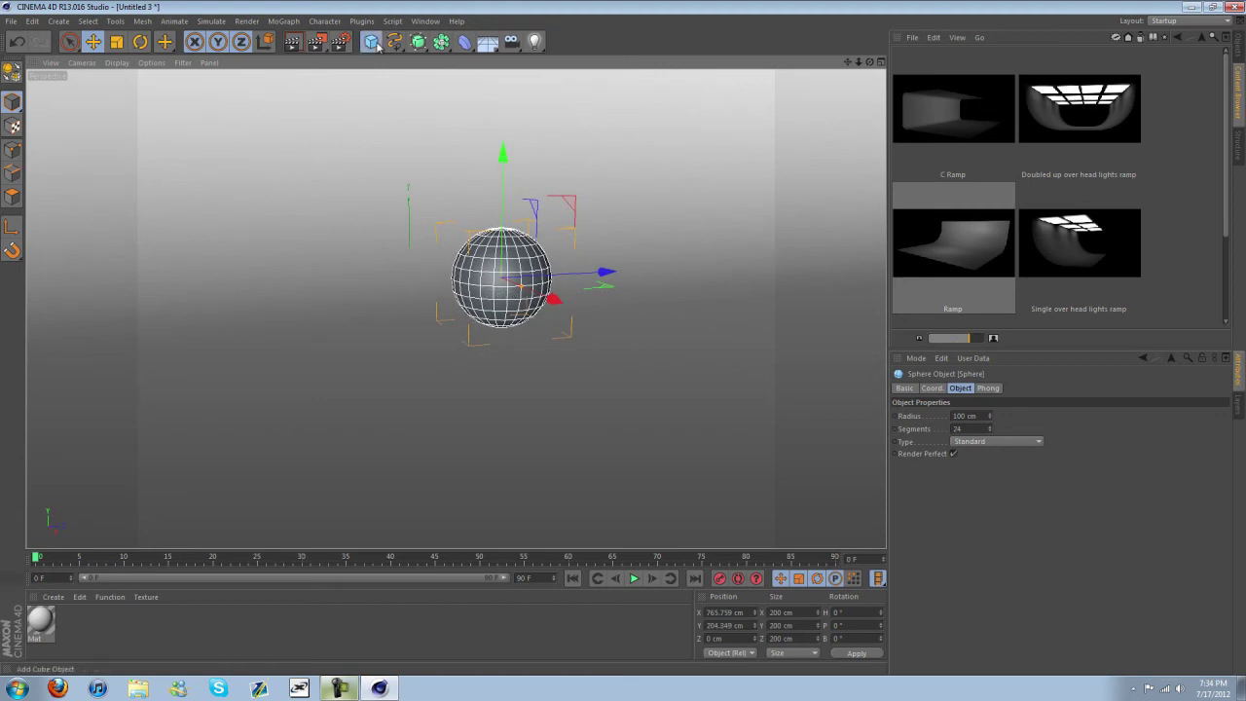
# Add a capsule and place it beside the sphere at about X 835 cm, Y 199 cm, Z 183 cm
pyautogui.click(376, 46)
pyautogui.click(489, 110)
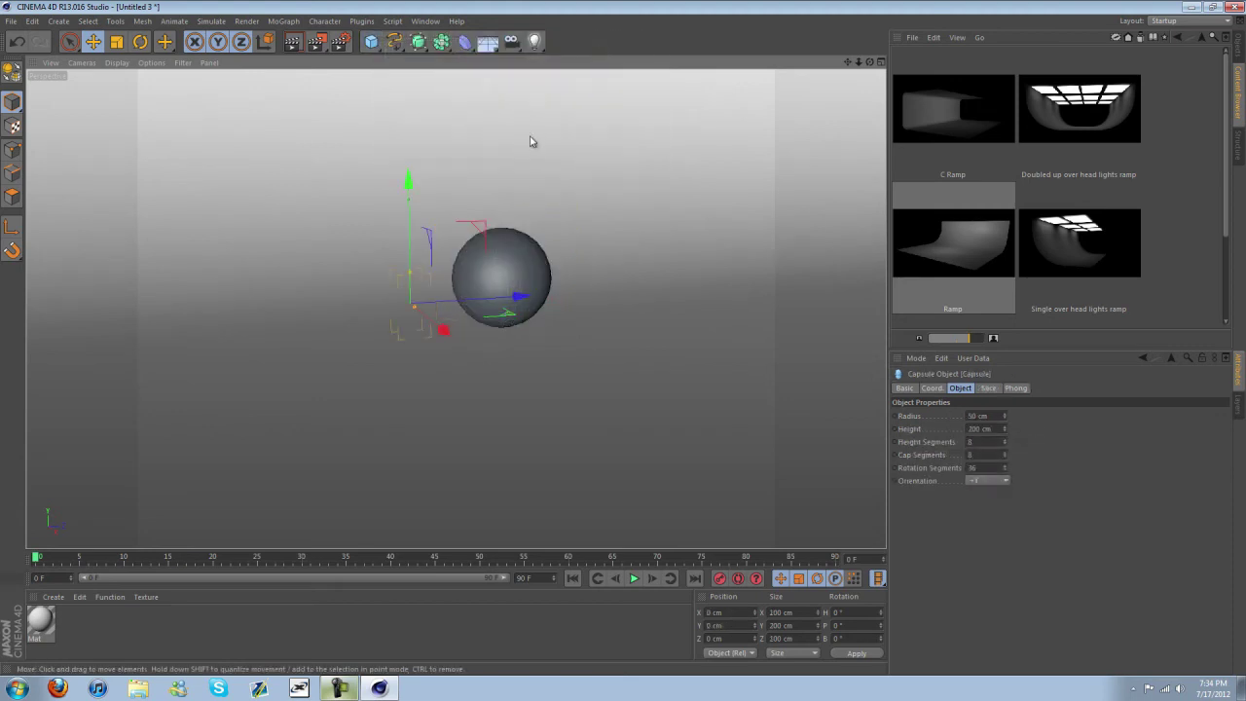
pyautogui.moveTo(442, 322); pyautogui.dragTo(578, 445)
pyautogui.moveTo(556, 300); pyautogui.dragTo(564, 189)
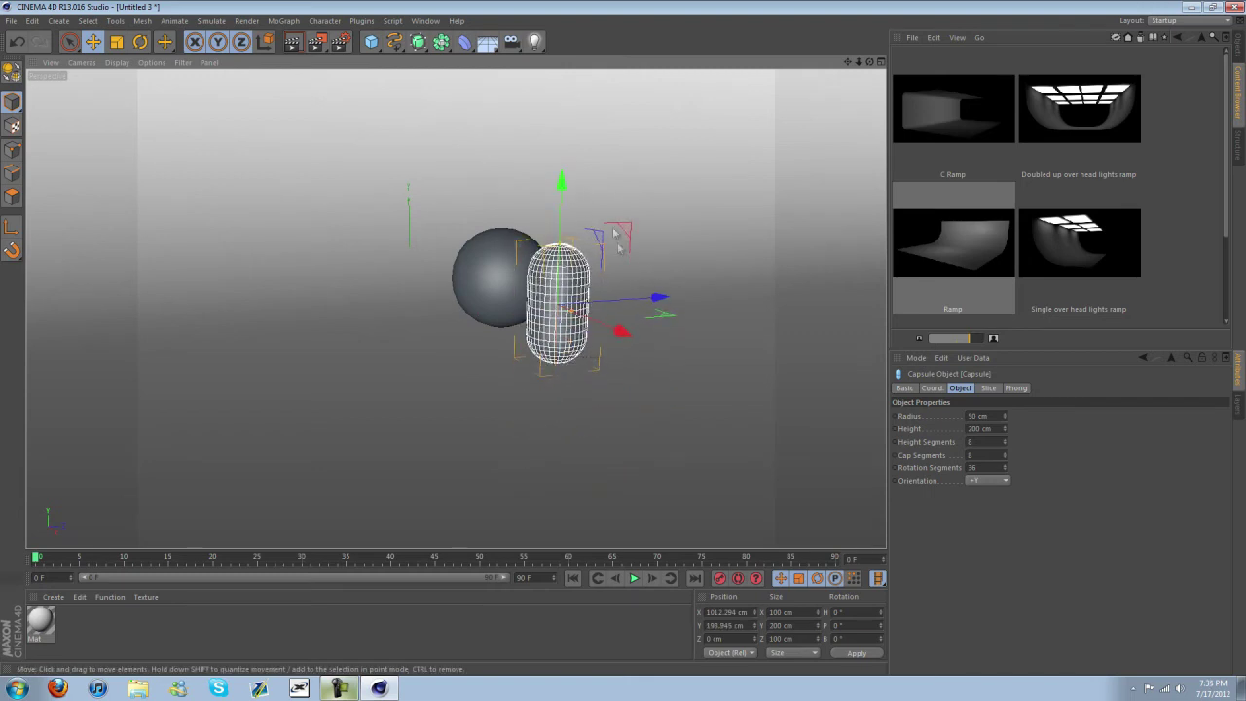
pyautogui.moveTo(637, 307); pyautogui.dragTo(672, 303)
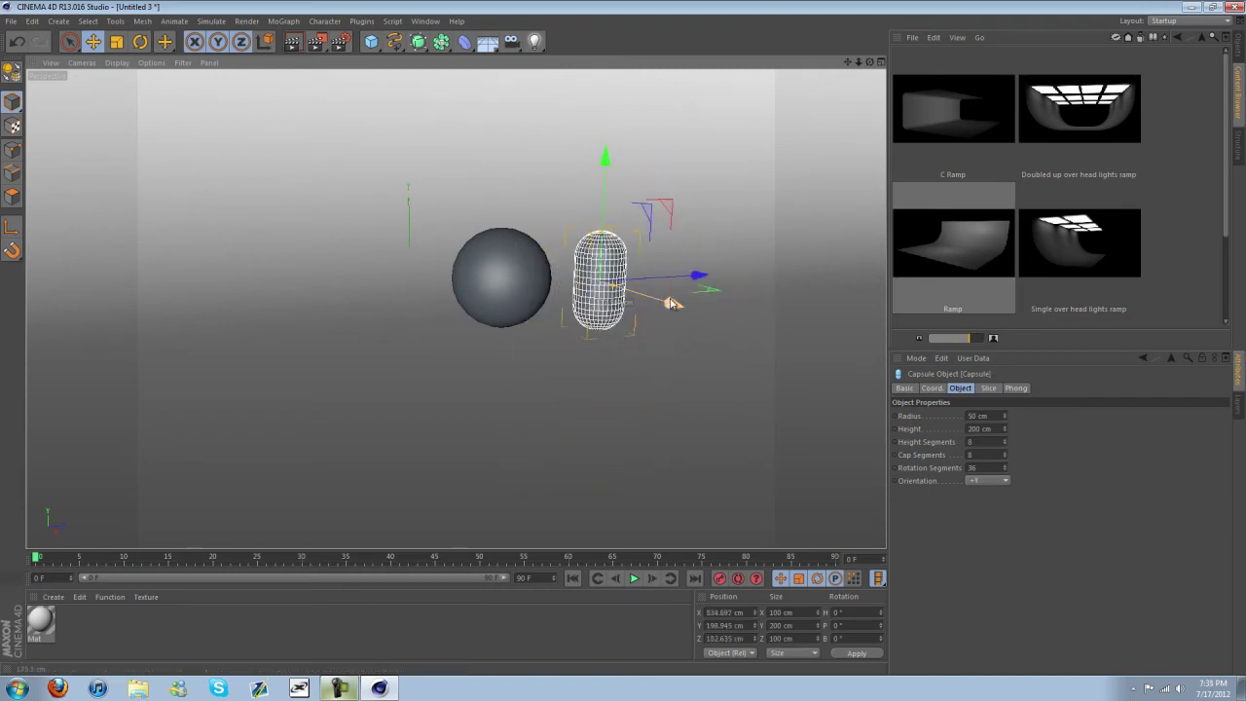
# Create a new material and set its color to bright green (R 21, G 255, B 0)
pyautogui.rightClick(54, 613)
pyautogui.click(78, 479)
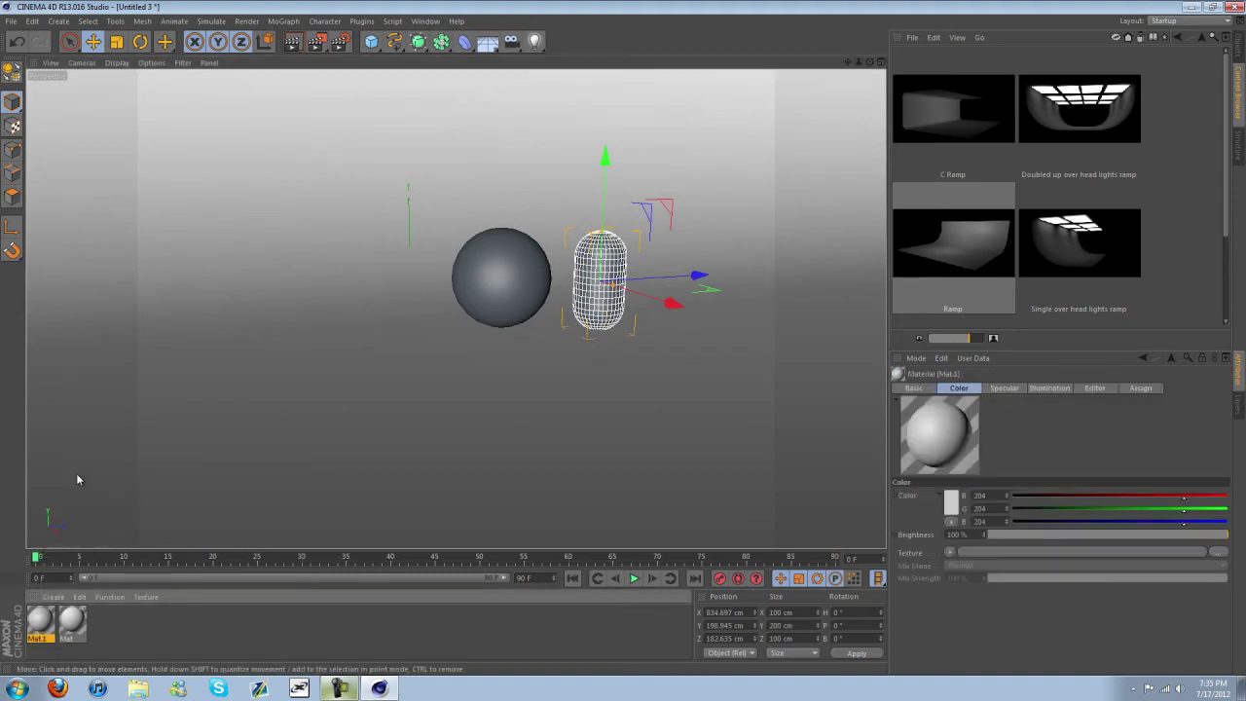
pyautogui.doubleClick(47, 623)
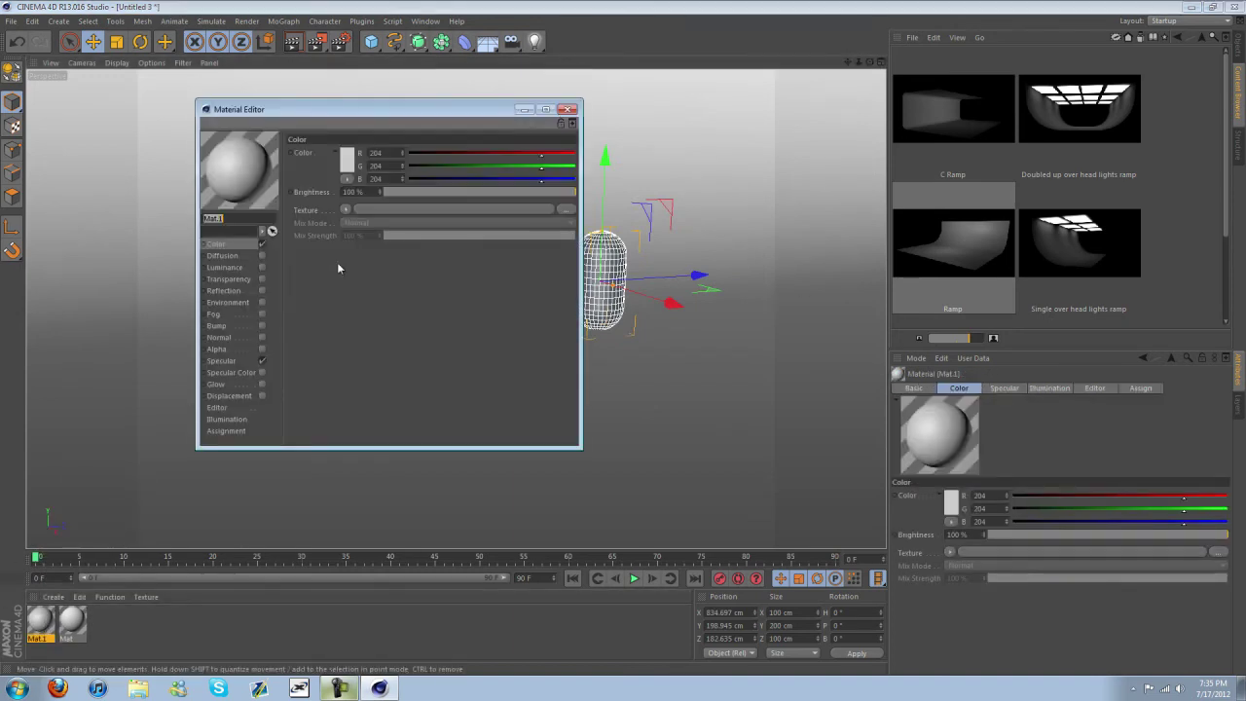
pyautogui.click(349, 158)
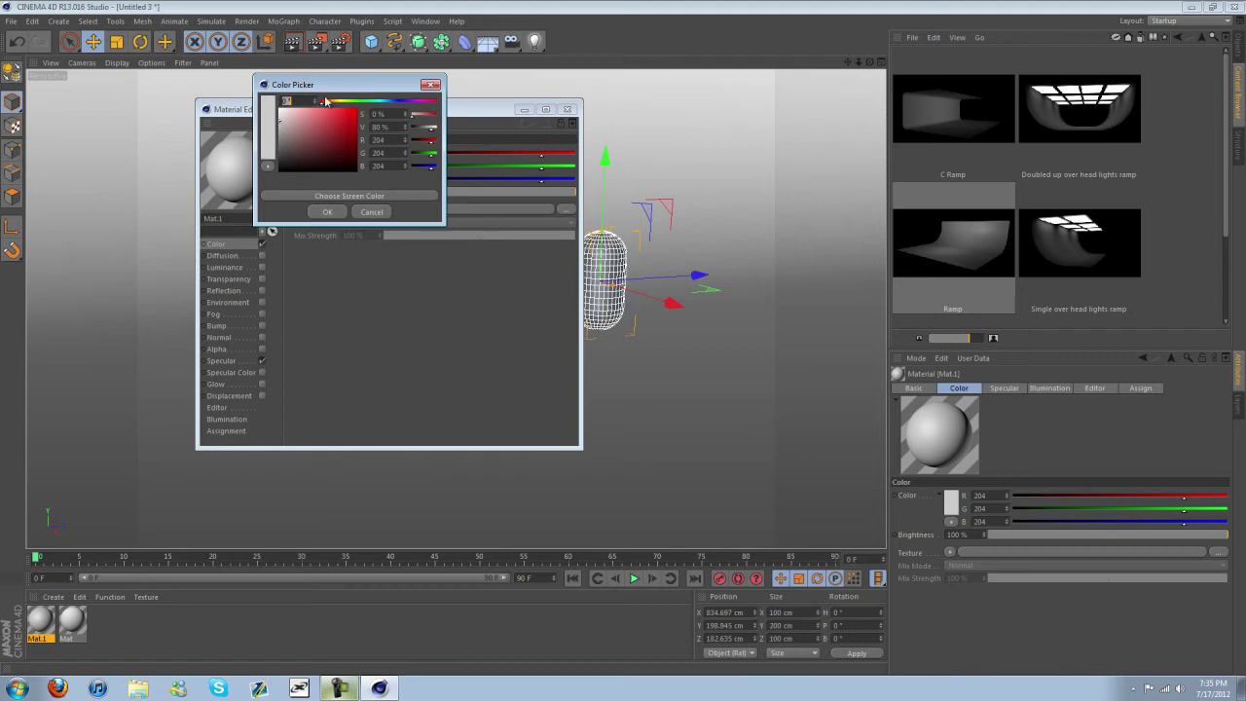
pyautogui.moveTo(324, 109); pyautogui.dragTo(380, 107)
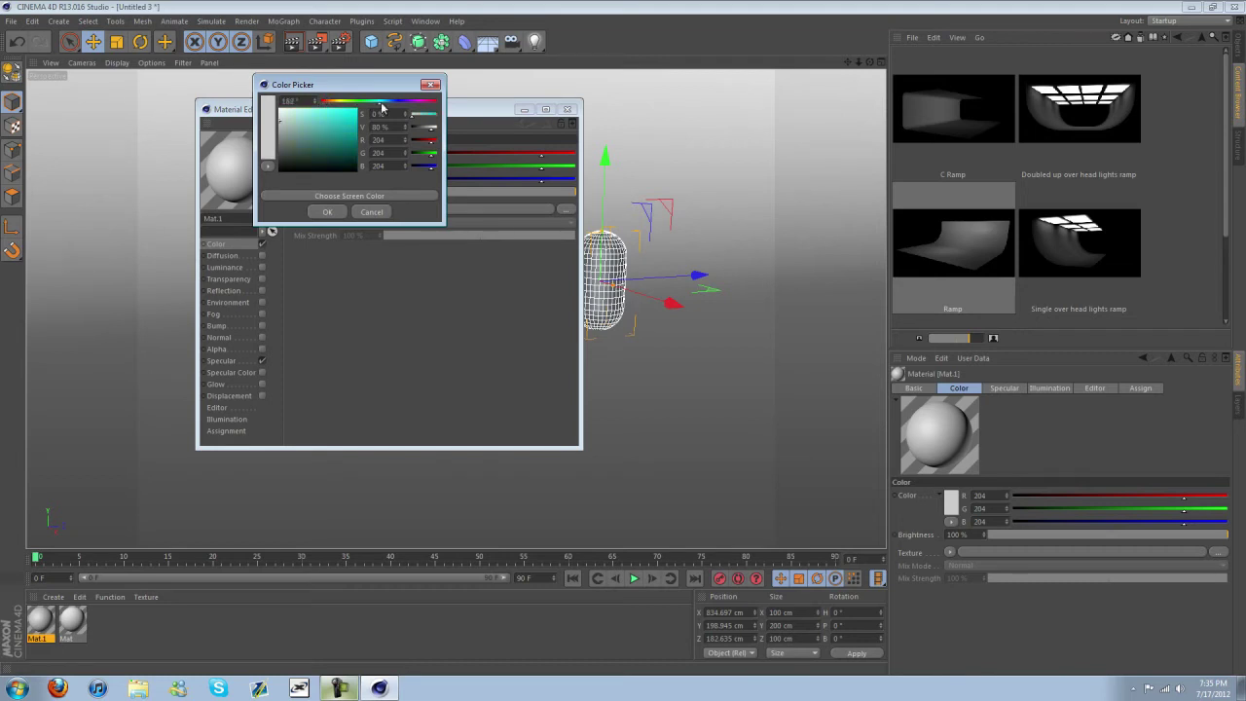
pyautogui.click(322, 212)
# Give the green material a Fresnel reflection at 14 % brightness and turn off its specular channel
pyautogui.click(260, 290)
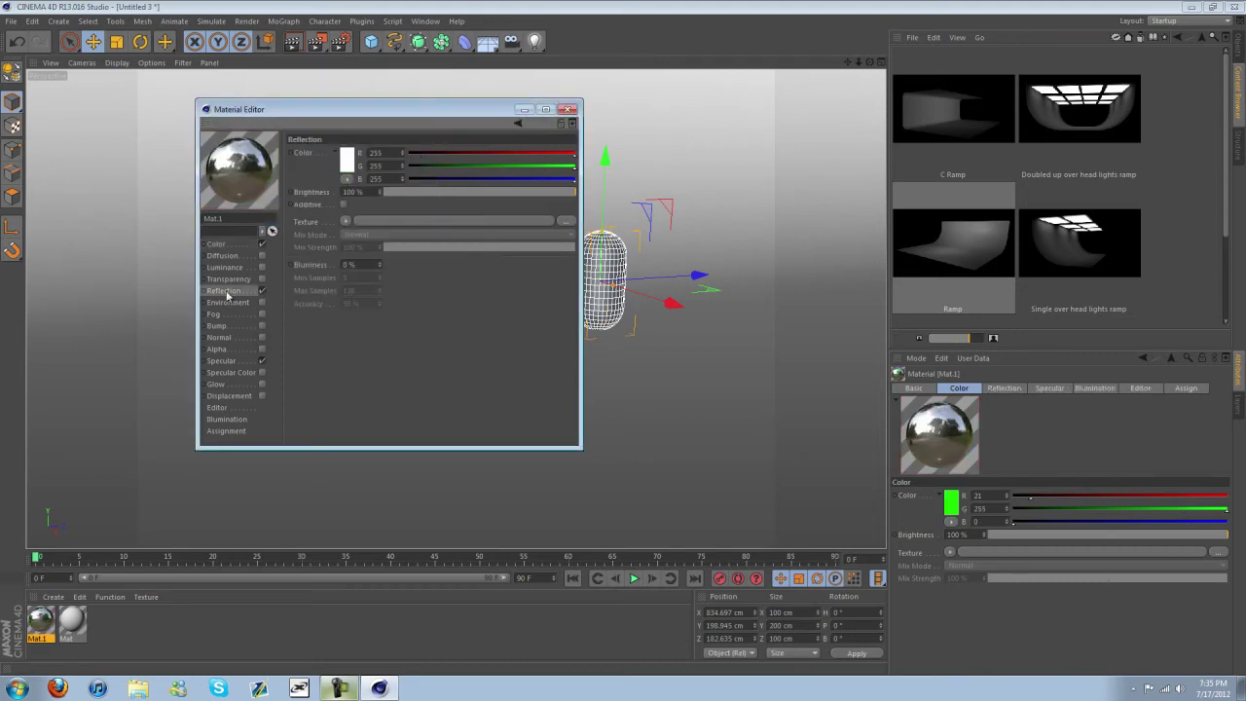
pyautogui.click(409, 192)
pyautogui.click(344, 221)
pyautogui.click(379, 346)
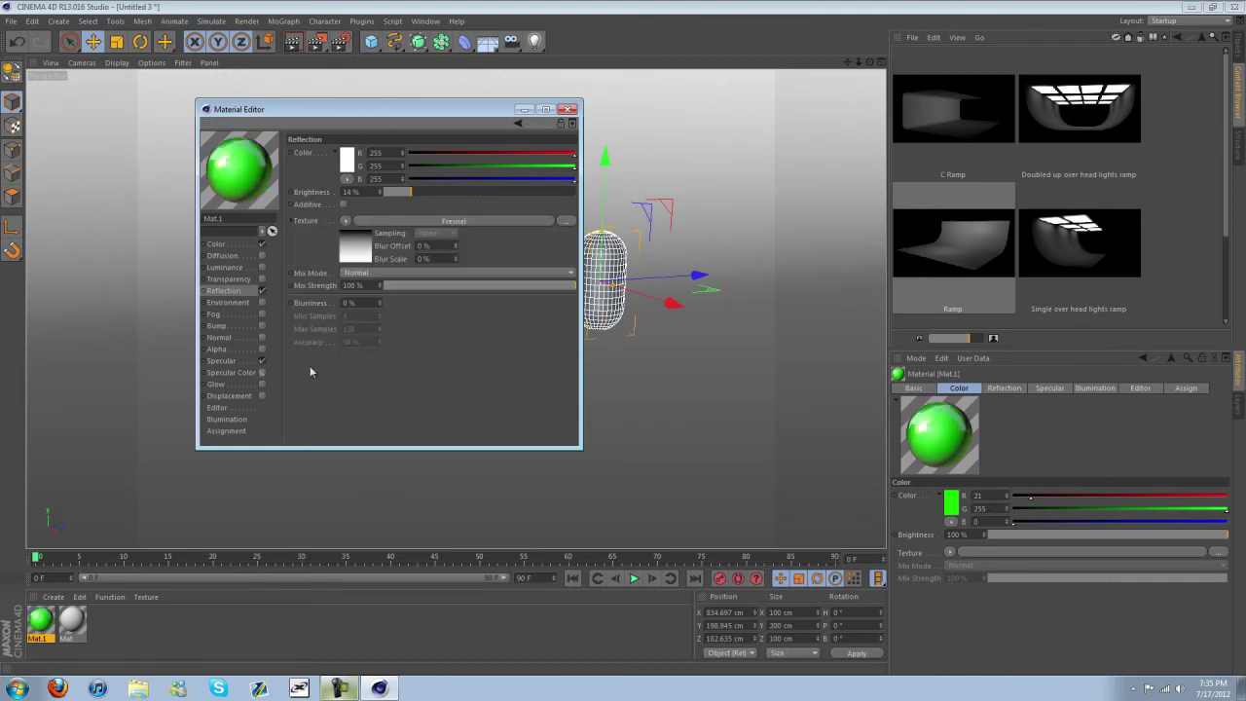
pyautogui.click(262, 360)
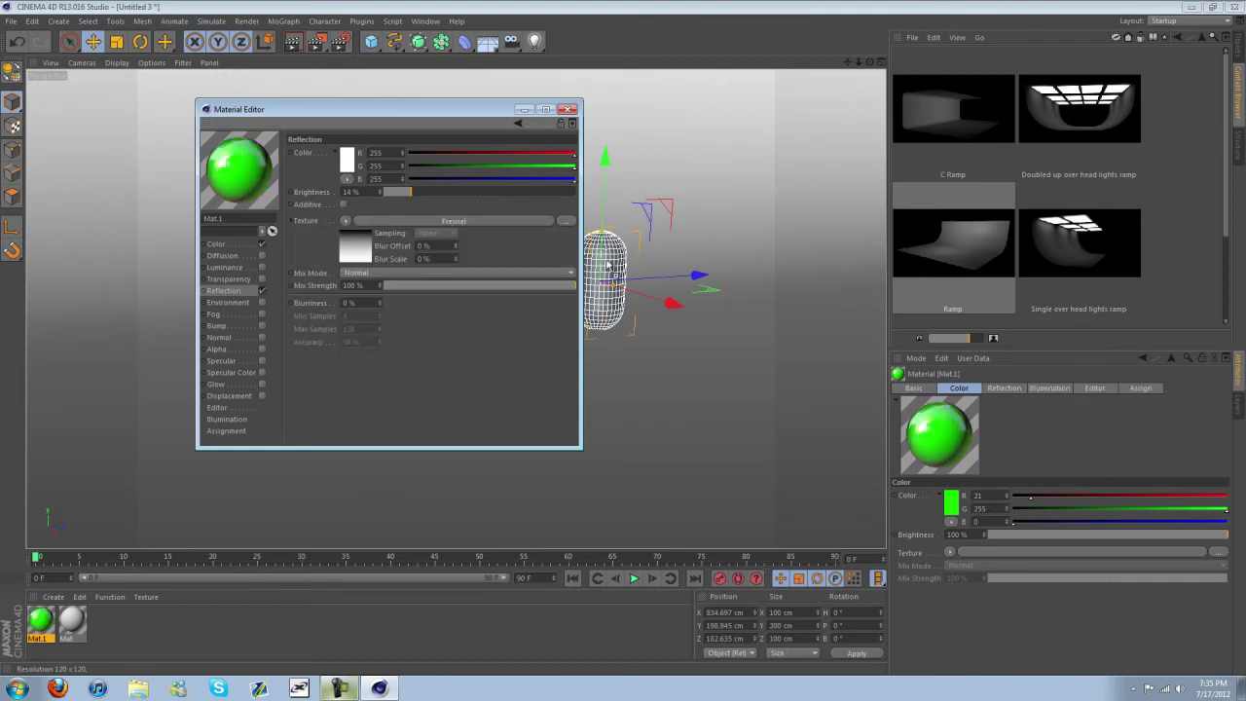
# Apply the bright green material to the capsule and duplicate that material
pyautogui.moveTo(607, 265); pyautogui.dragTo(606, 265)
pyautogui.click(567, 109)
pyautogui.keyDown('ctrl'); pyautogui.moveTo(54, 618); pyautogui.dragTo(39, 626); pyautogui.keyUp('ctrl')
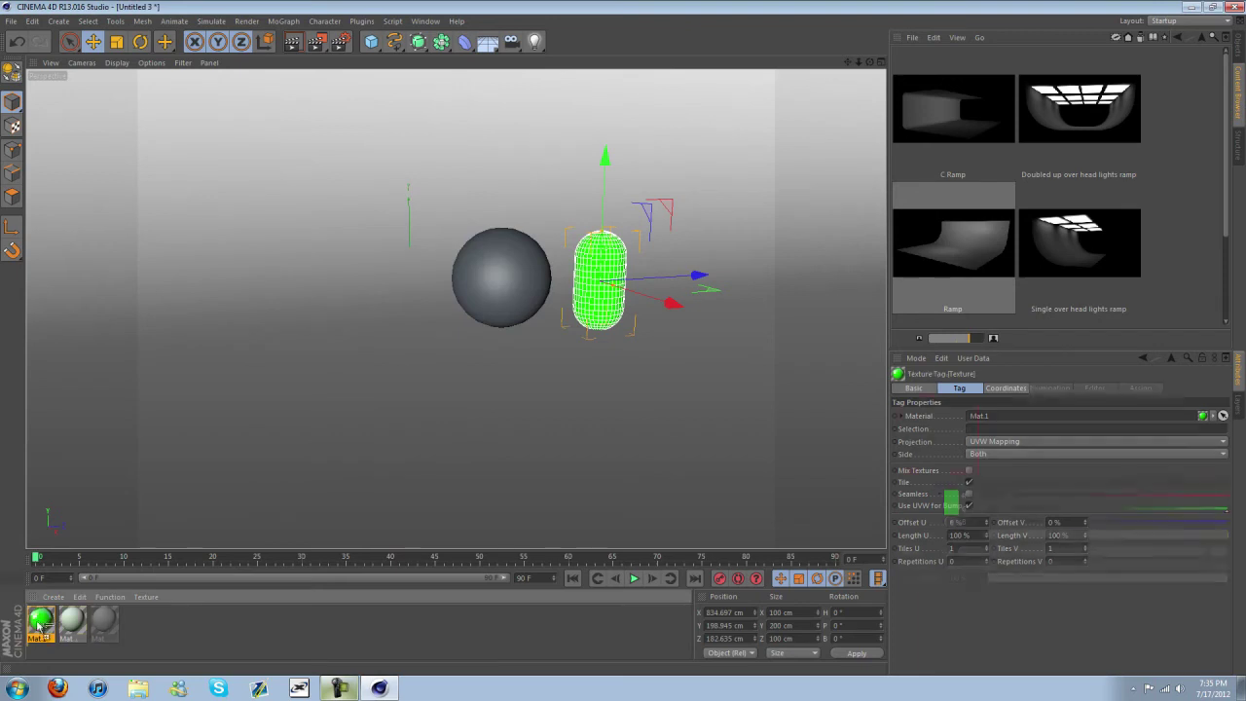
# Set the duplicated material's color to grey (R 166, G 166, B 166) and apply it to the sphere
pyautogui.doubleClick(39, 621)
pyautogui.click(340, 141)
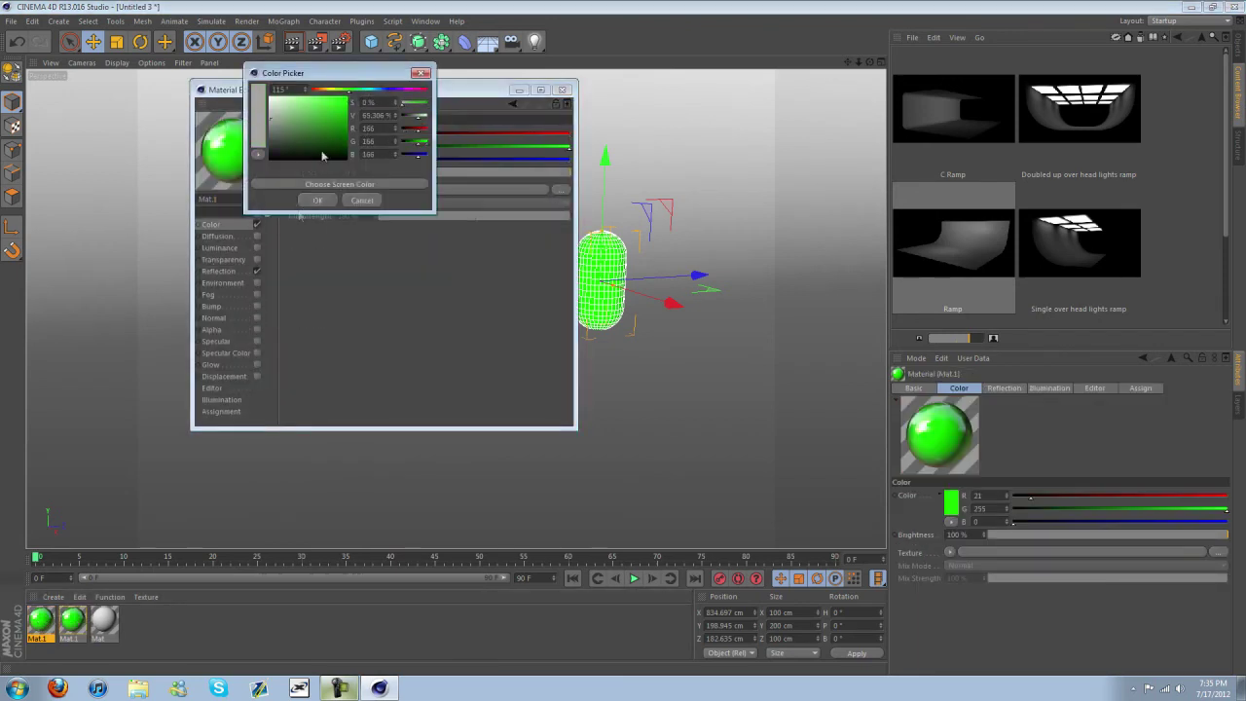
pyautogui.click(317, 201)
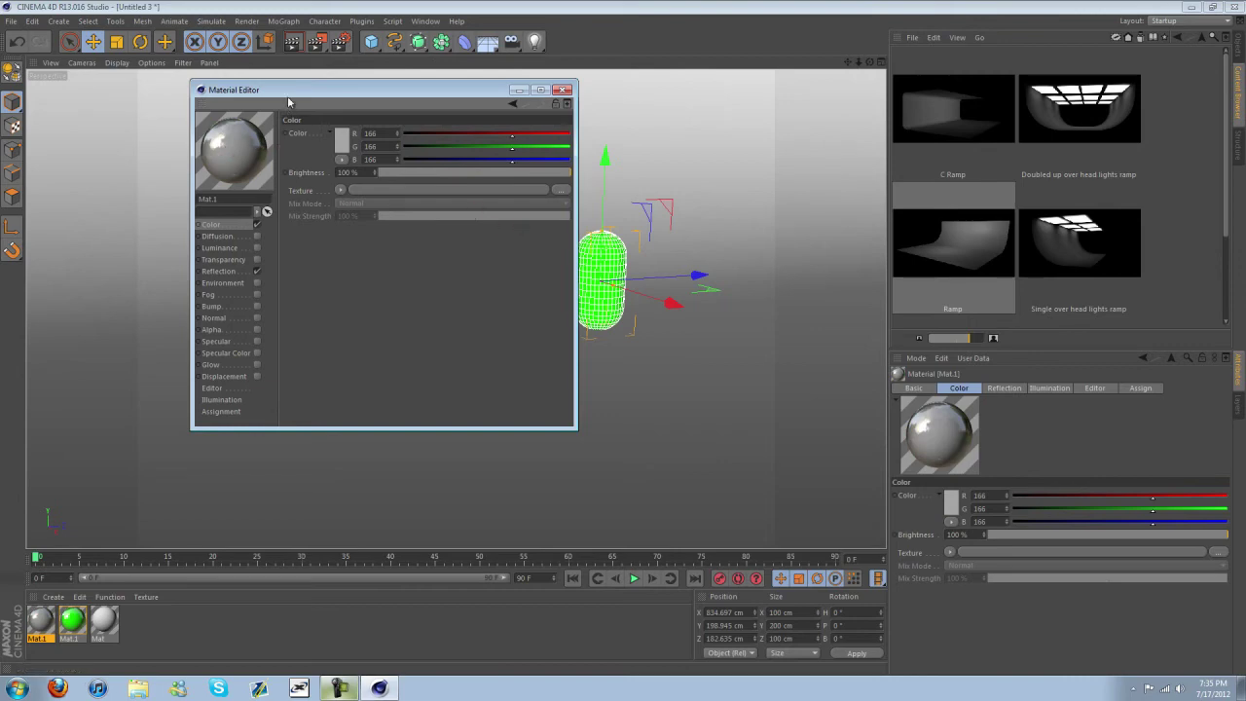
pyautogui.moveTo(288, 98); pyautogui.dragTo(753, 141)
pyautogui.moveTo(534, 273); pyautogui.dragTo(536, 275)
pyautogui.click(1028, 134)
# Add a camera at the current view of the sphere and capsule
pyautogui.moveTo(511, 41); pyautogui.dragTo(545, 54)
pyautogui.click(1240, 55)
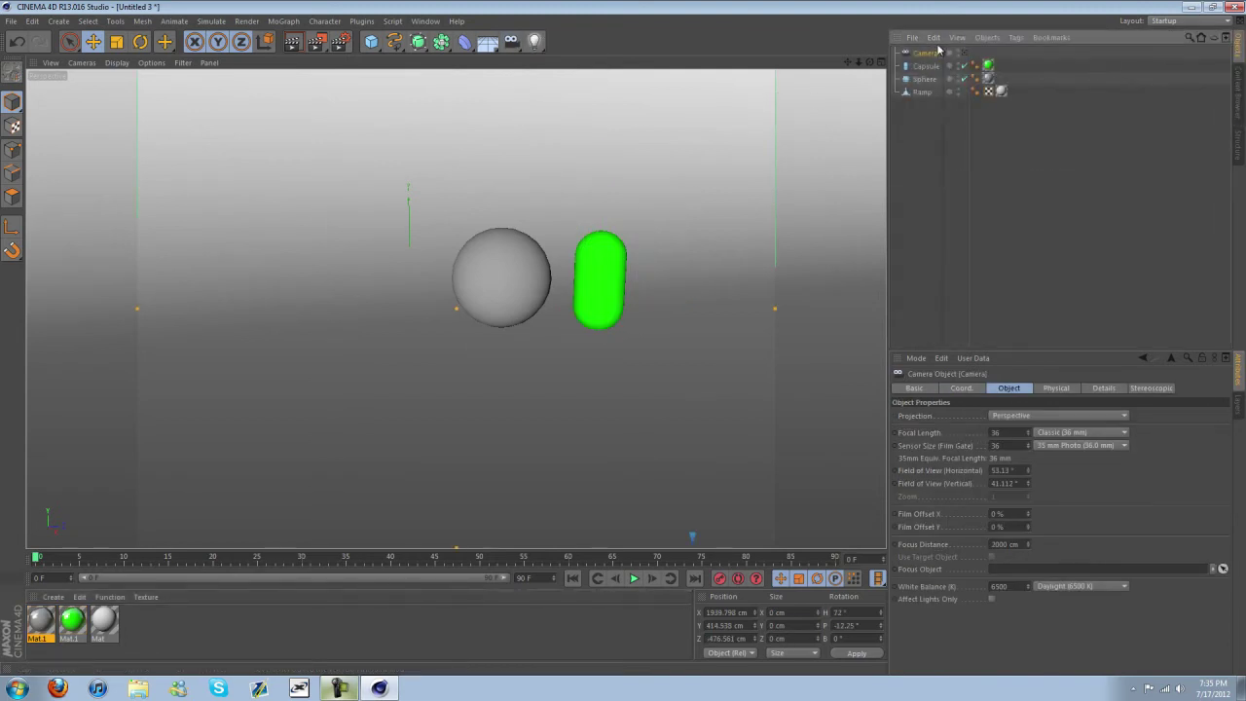
# Load the Soft Box preset from the kit's lights folder into the scene
pyautogui.click(1242, 87)
pyautogui.scroll(-2, 1139, 175)
pyautogui.click(1205, 38)
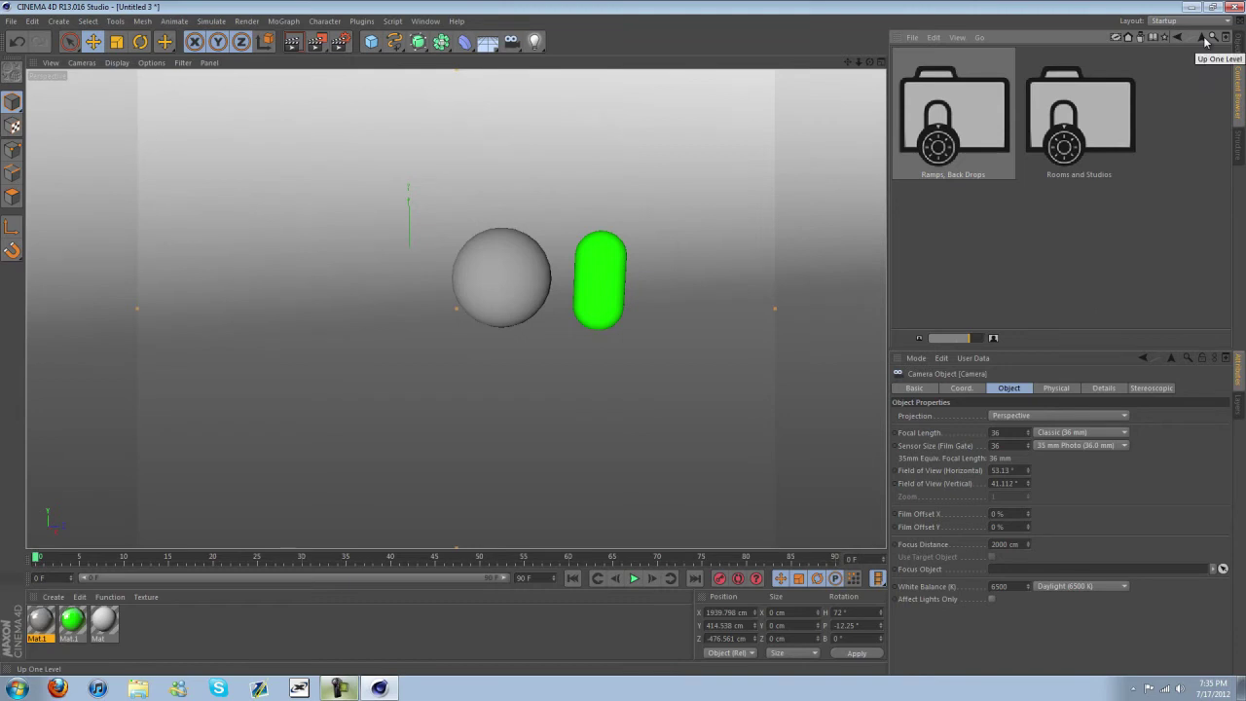
pyautogui.click(1204, 39)
pyautogui.doubleClick(1105, 124)
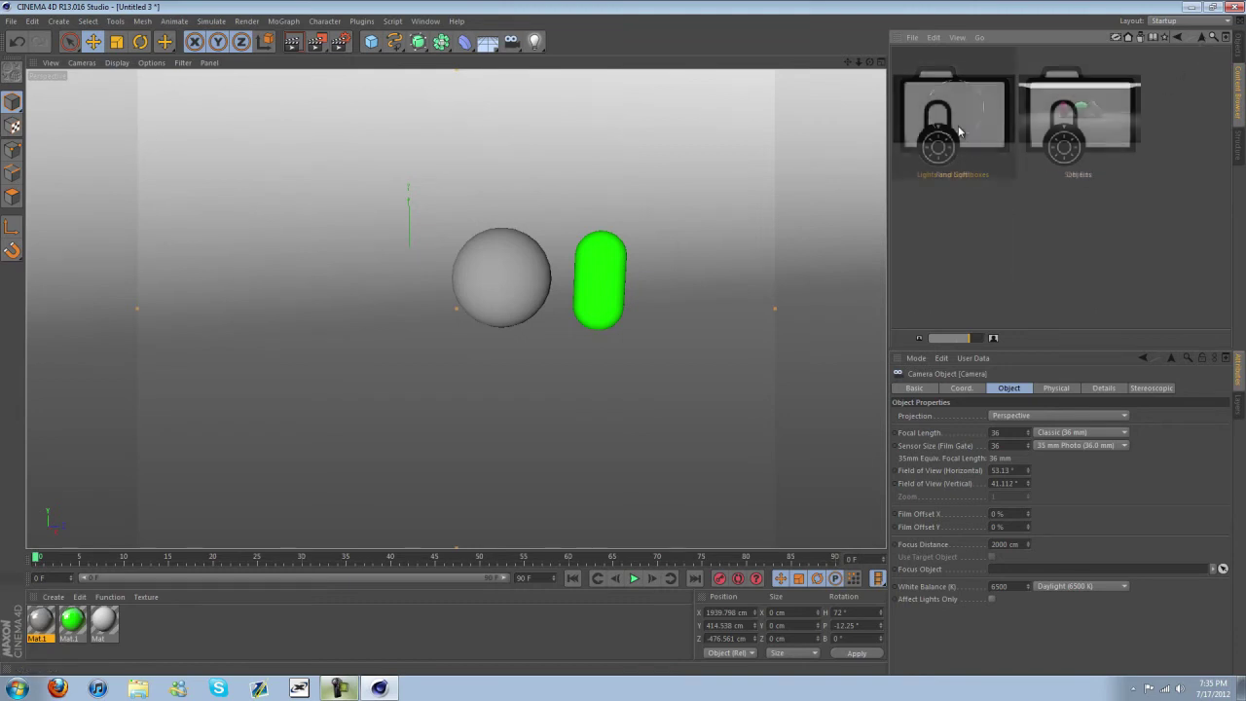
pyautogui.moveTo(598, 162); pyautogui.dragTo(533, 182)
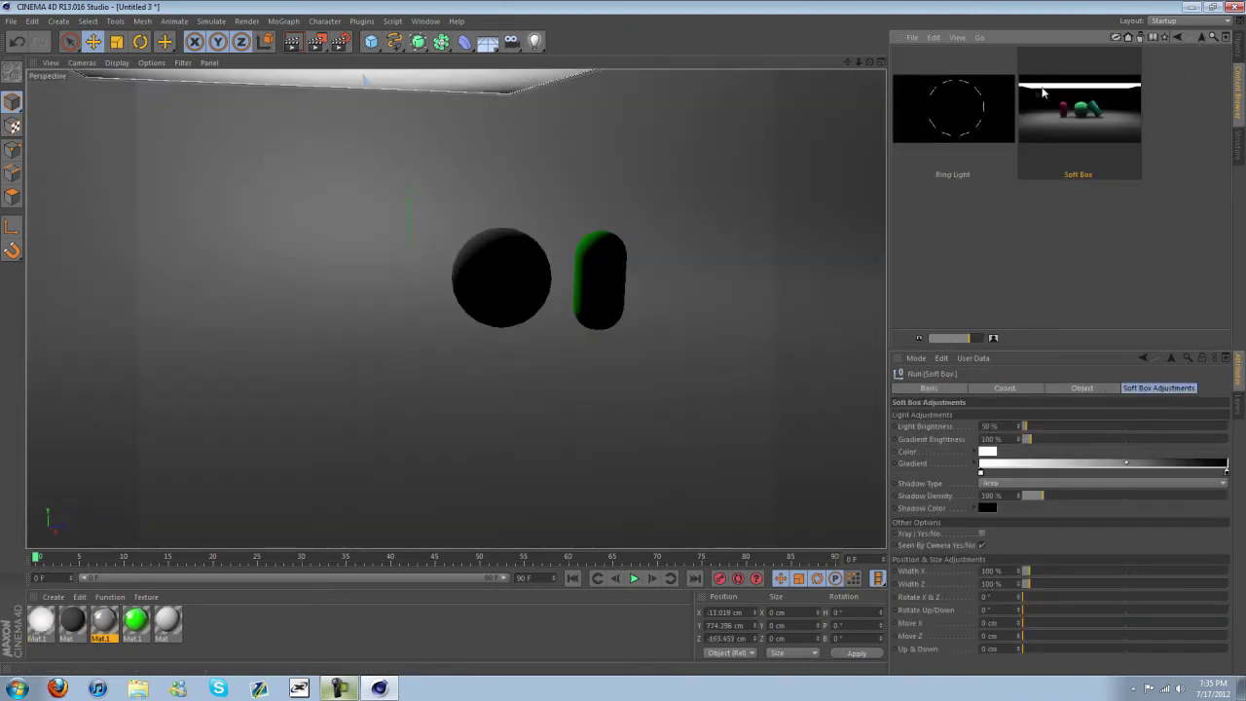
# Reframe the camera closer on the sphere and capsule and switch back to the free editor view
pyautogui.click(1237, 49)
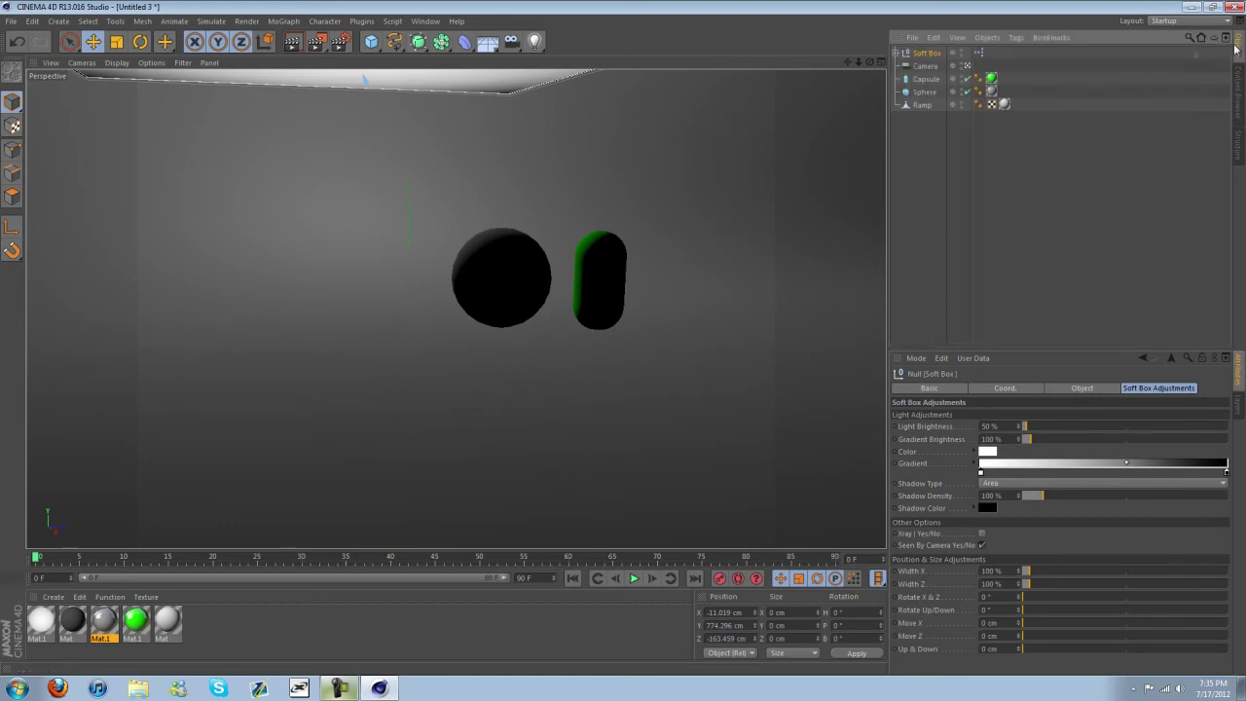
pyautogui.click(922, 70)
pyautogui.scroll(-5, 685, 185)
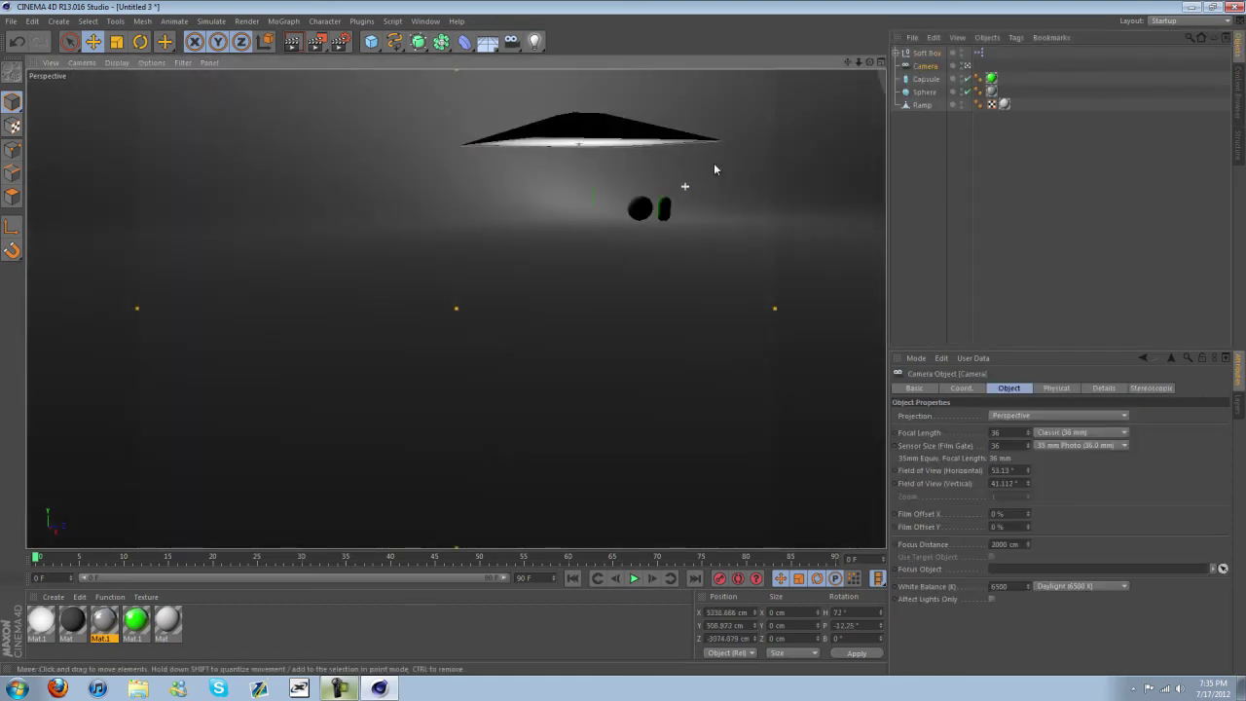
pyautogui.scroll(3, 713, 162)
pyautogui.scroll(3, 668, 197)
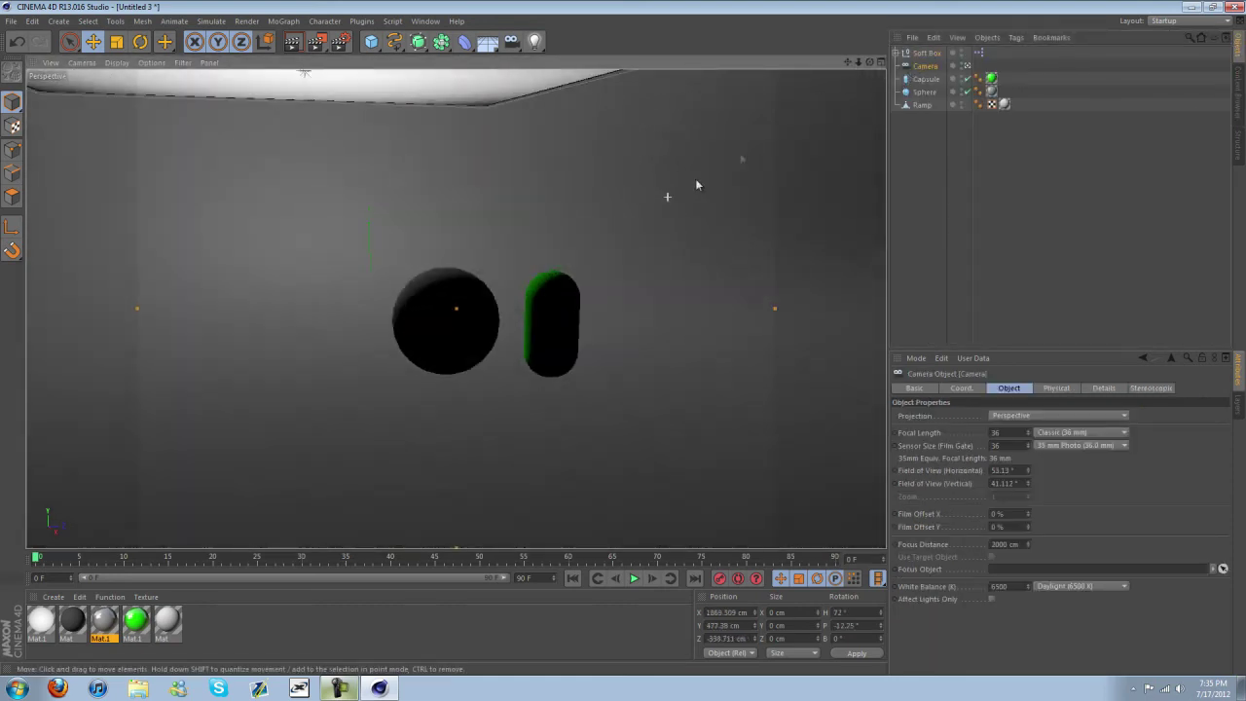
pyautogui.moveTo(869, 59); pyautogui.dragTo(481, 213)
pyautogui.click(965, 65)
pyautogui.click(481, 213)
# Move the Soft Box to about X 508 cm, Y 761 cm, Z 308 cm and tilt its bank to about 19.7°
pyautogui.click(925, 53)
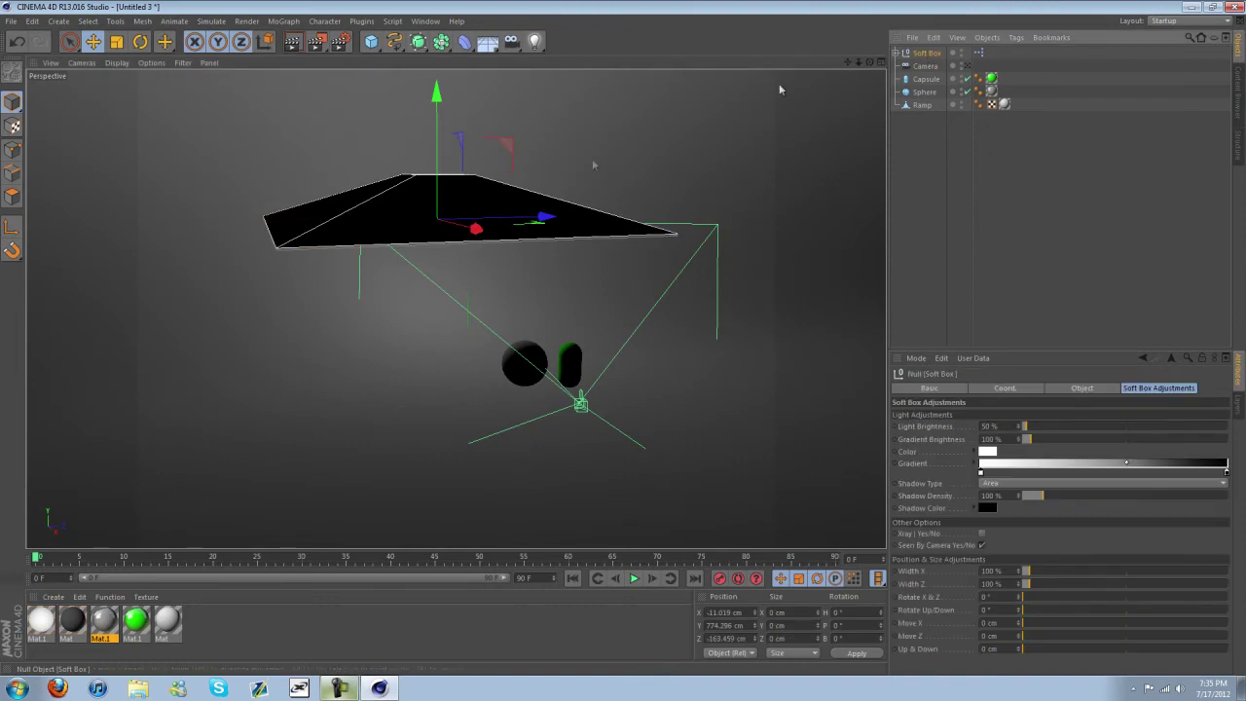
pyautogui.moveTo(542, 214); pyautogui.dragTo(631, 265)
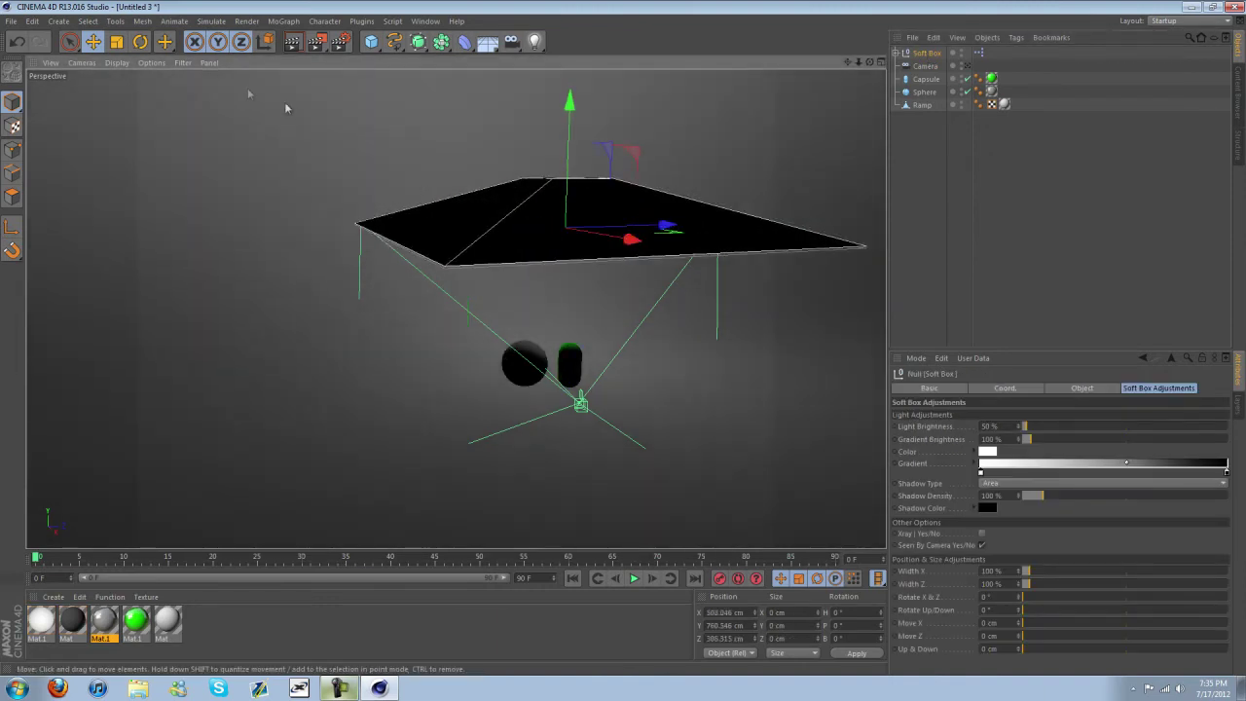
pyautogui.click(141, 42)
pyautogui.moveTo(591, 176); pyautogui.dragTo(623, 166)
pyautogui.press('e')
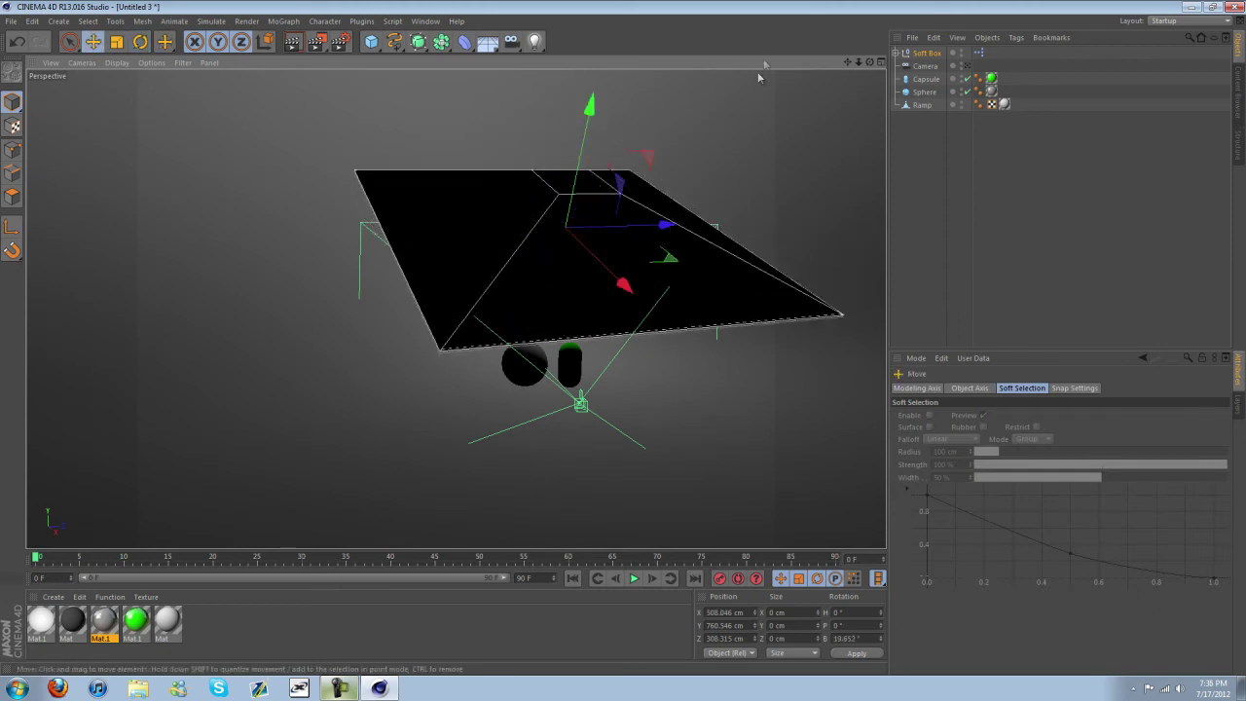
# Raise the Soft Box and shift it toward the camera side, to about X 1303 cm and Y 1146 cm
pyautogui.click(930, 55)
pyautogui.moveTo(871, 65); pyautogui.dragTo(623, 337)
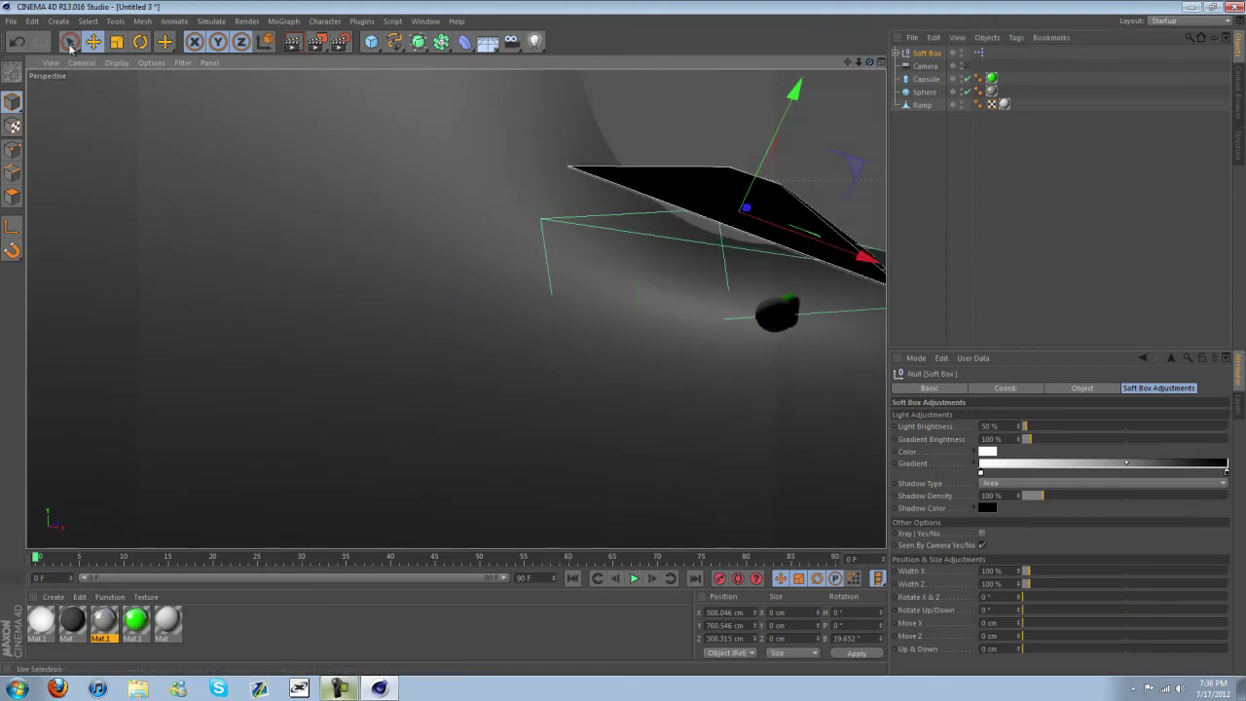
pyautogui.click(140, 42)
pyautogui.moveTo(847, 63); pyautogui.dragTo(435, 321)
pyautogui.click(93, 41)
pyautogui.moveTo(676, 356); pyautogui.dragTo(741, 391)
pyautogui.moveTo(680, 256); pyautogui.dragTo(745, 147)
pyautogui.moveTo(790, 288); pyautogui.dragTo(837, 298)
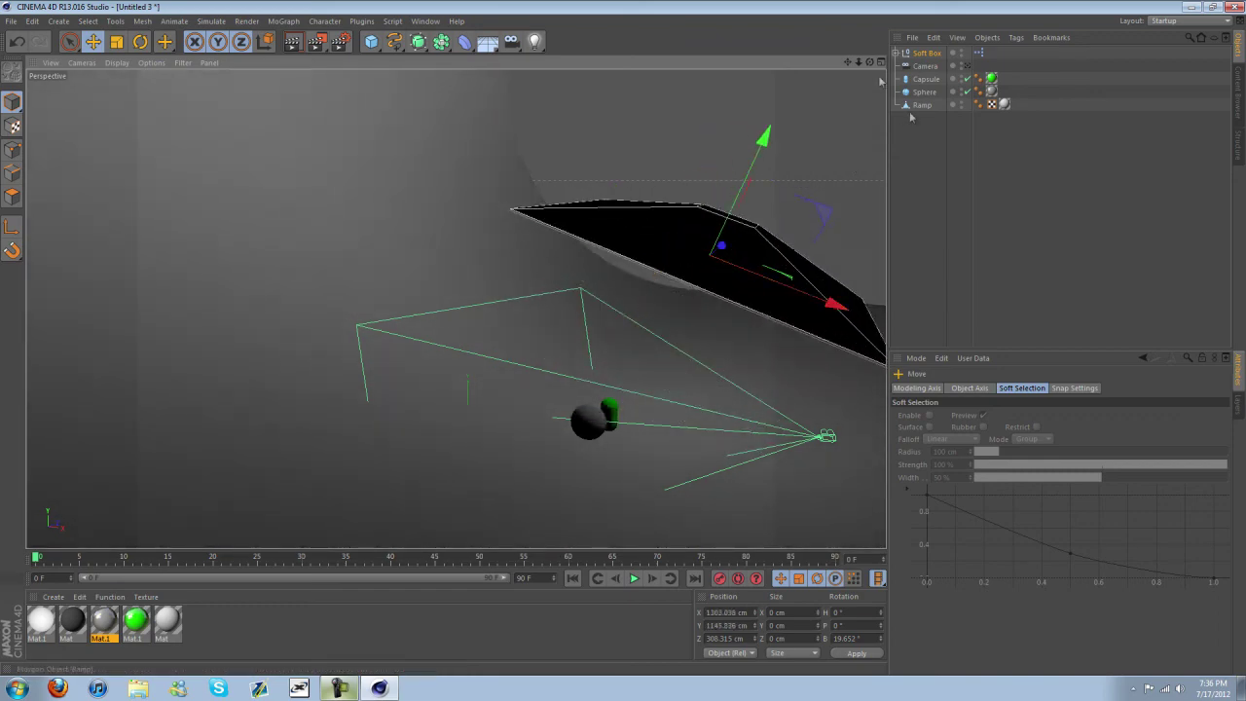
# Tilt the Soft Box further toward the objects, to a bank angle of about 36°
pyautogui.moveTo(870, 63); pyautogui.dragTo(626, 344)
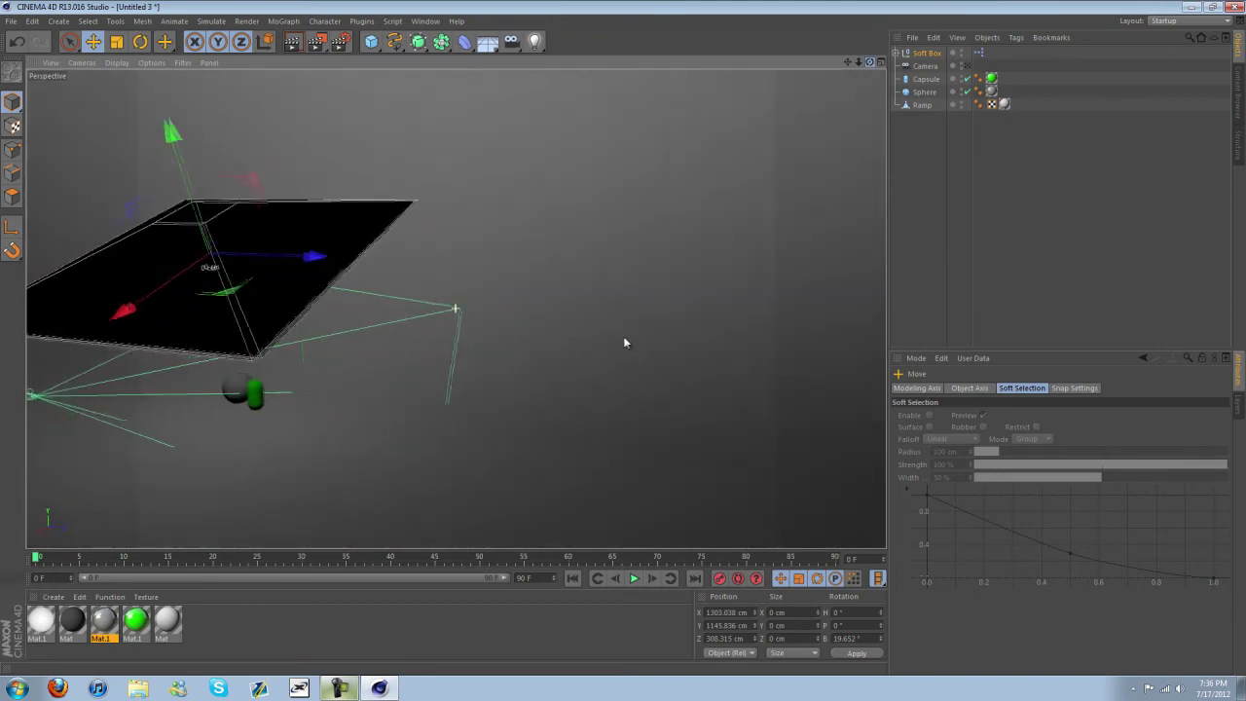
pyautogui.click(141, 42)
pyautogui.moveTo(170, 223); pyautogui.dragTo(177, 255)
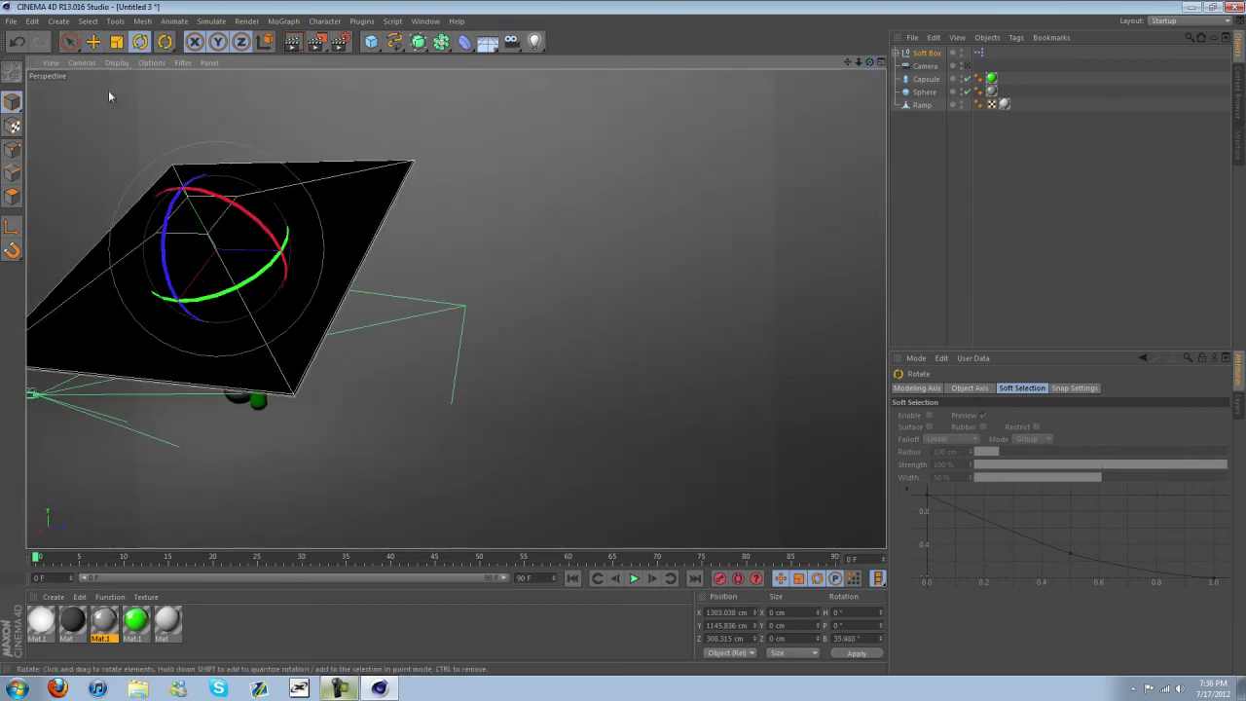
# Duplicate the Soft Box and move the copy along Z to about 2337 cm
pyautogui.click(93, 41)
pyautogui.hotkey('ctrl', 'v')
pyautogui.moveTo(319, 251); pyautogui.dragTo(746, 323)
# Rotate the second soft box to about H 42°, B 52° and move it to about X 1257 cm, Y 1168 cm, Z 2460 cm
pyautogui.click(140, 42)
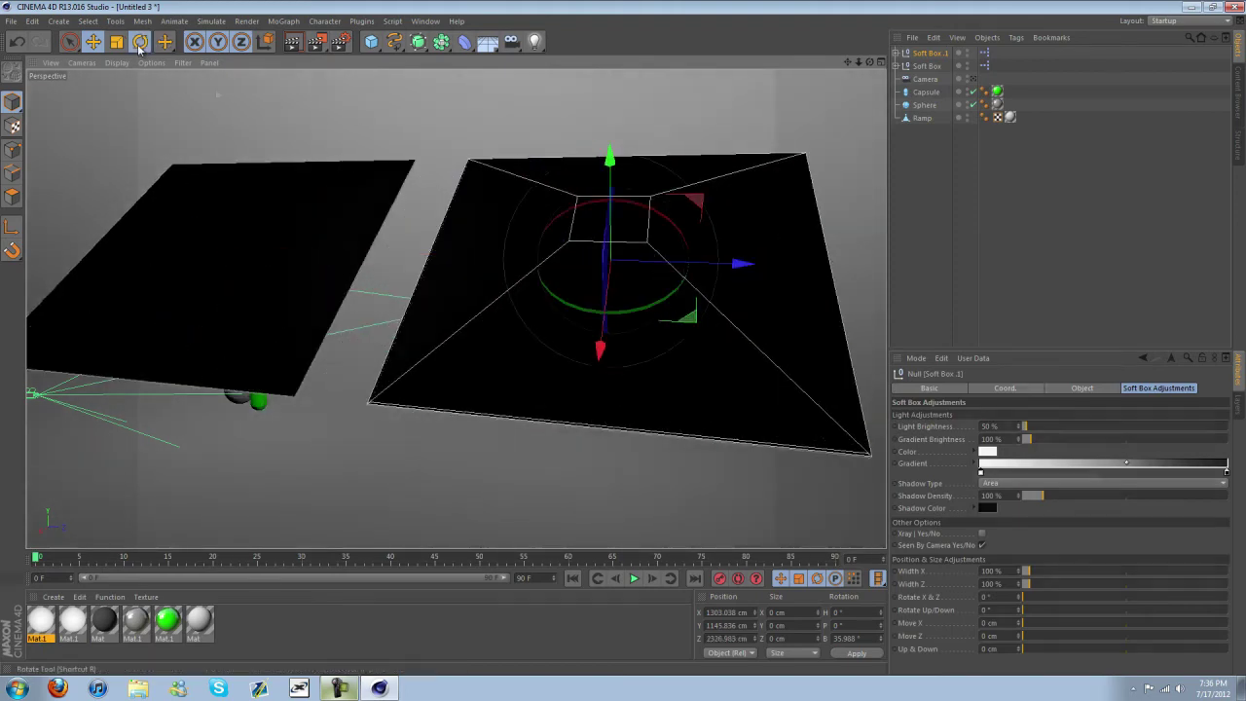
pyautogui.moveTo(578, 340); pyautogui.dragTo(660, 296)
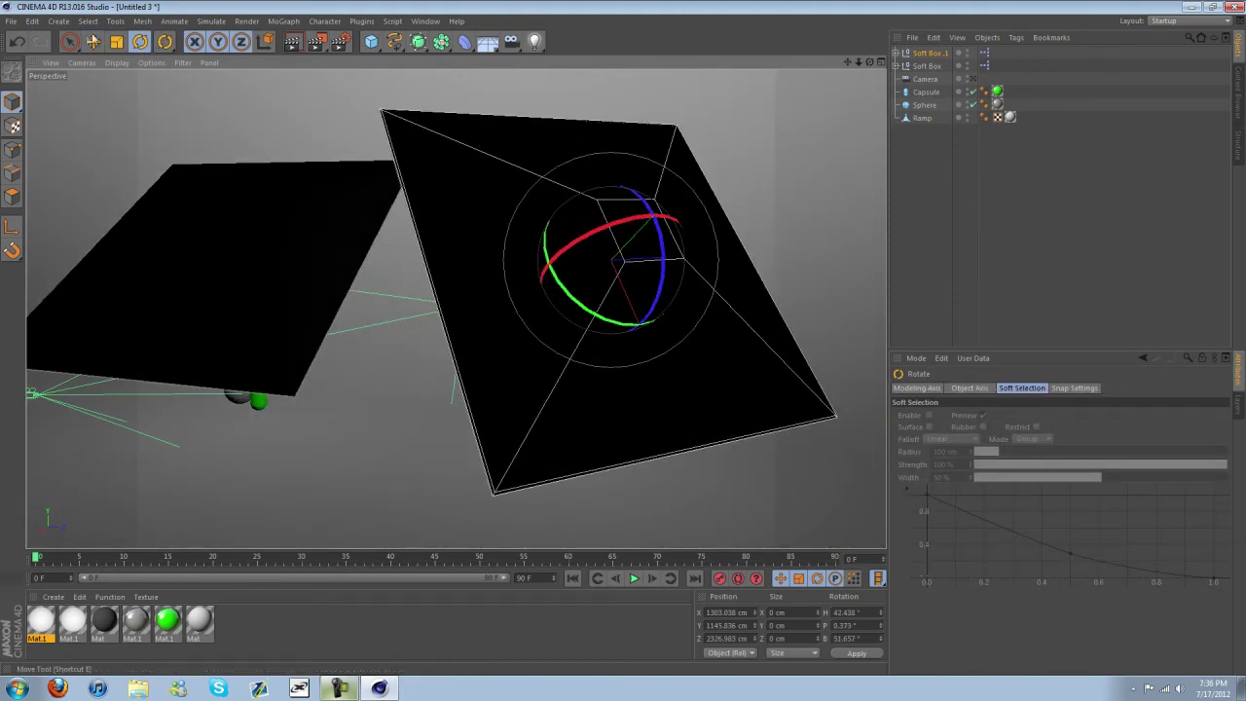
pyautogui.press('e')
pyautogui.moveTo(594, 223); pyautogui.dragTo(758, 159)
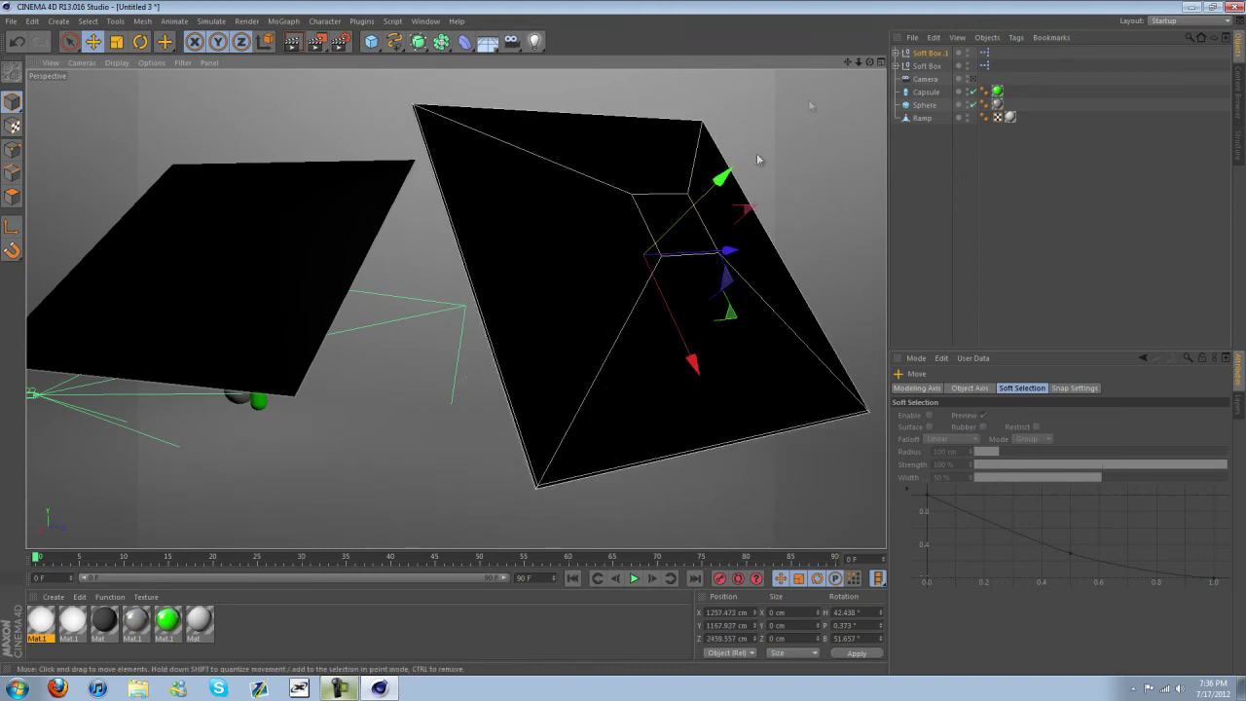
# Refine the second soft box's aim at the objects to about H 62.2°, P -2.2°, B 52.7°
pyautogui.moveTo(870, 62); pyautogui.dragTo(625, 341)
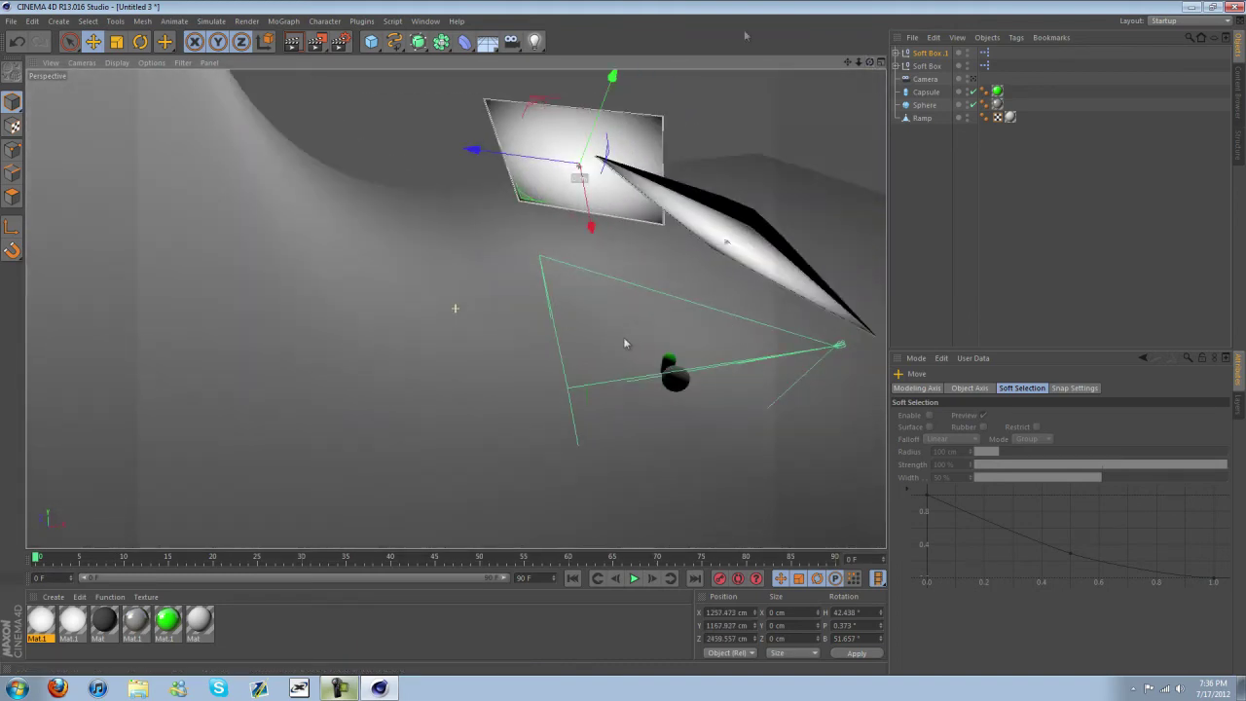
pyautogui.click(140, 42)
pyautogui.moveTo(532, 197); pyautogui.dragTo(582, 196)
pyautogui.moveTo(538, 126); pyautogui.dragTo(524, 135)
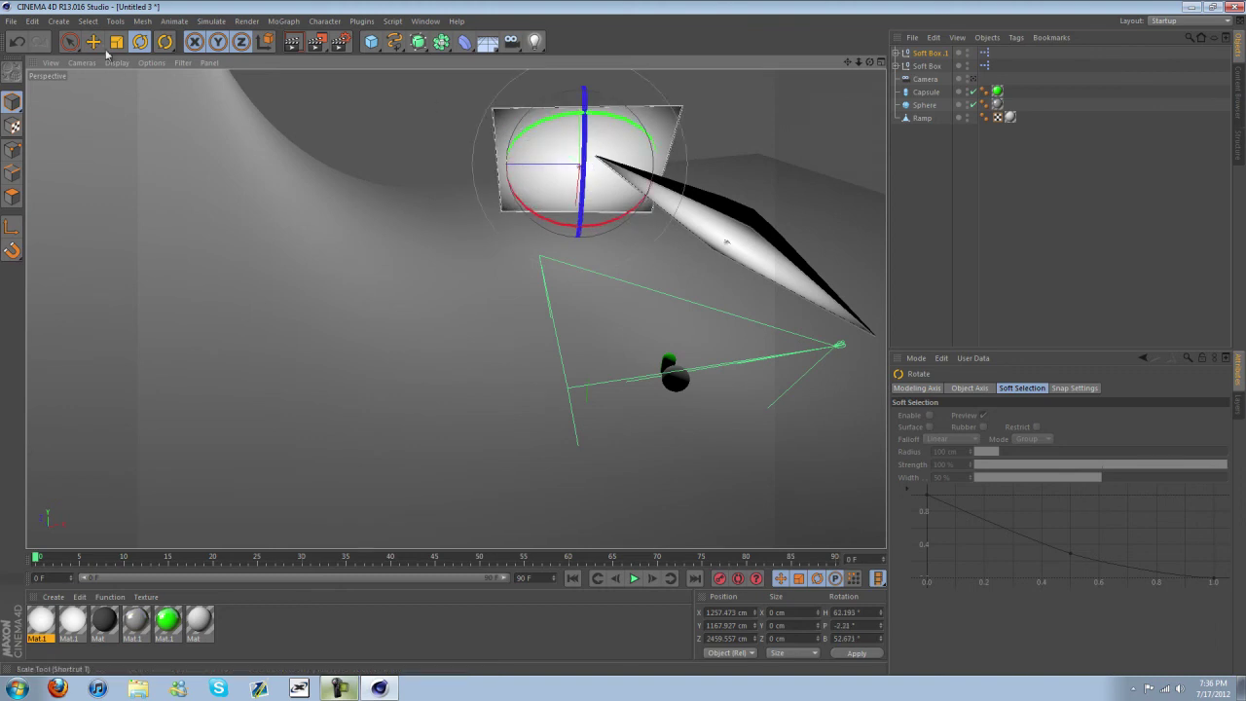
# Move the second soft box lower and closer to the objects, to about X 1039 cm, Y 916 cm, Z 2024 cm
pyautogui.click(94, 42)
pyautogui.moveTo(584, 206); pyautogui.dragTo(582, 237)
pyautogui.moveTo(870, 62); pyautogui.dragTo(624, 339)
pyautogui.scroll(-5, 624, 341)
pyautogui.moveTo(805, 235); pyautogui.dragTo(718, 332)
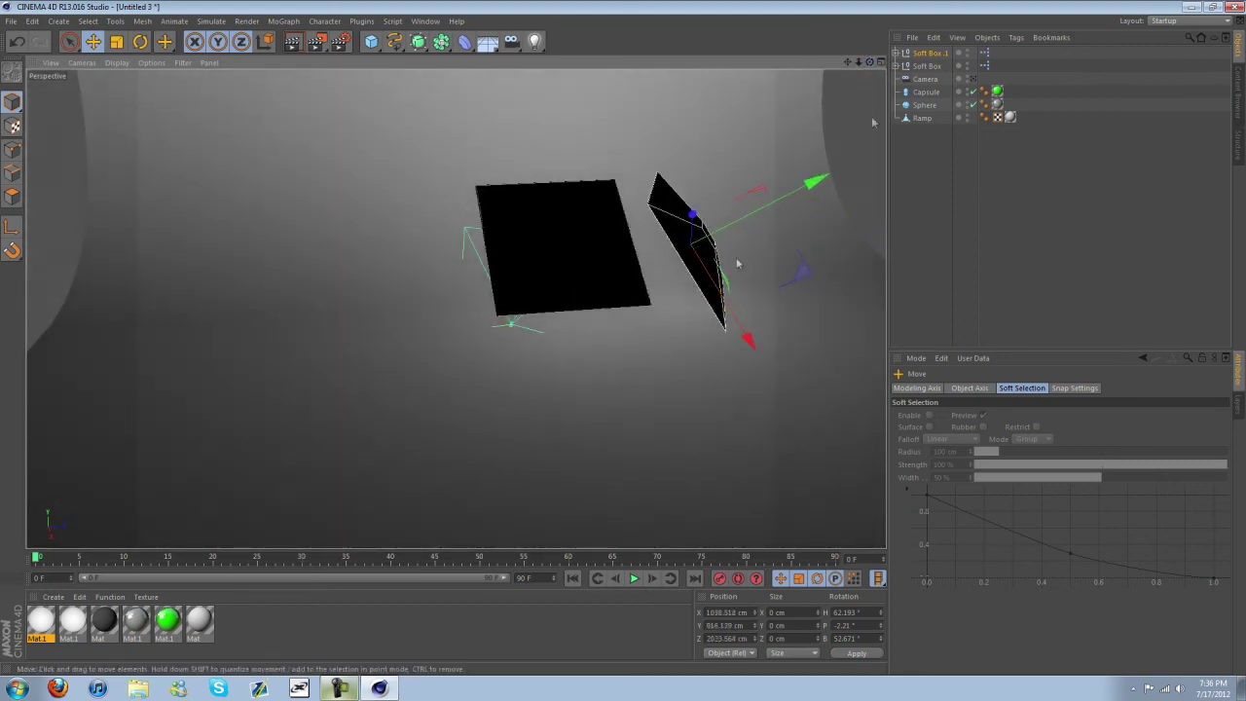
# Set the second soft box's light brightness to 21 % and render a preview through the camera
pyautogui.click(919, 54)
pyautogui.moveTo(1023, 428); pyautogui.dragTo(1020, 428)
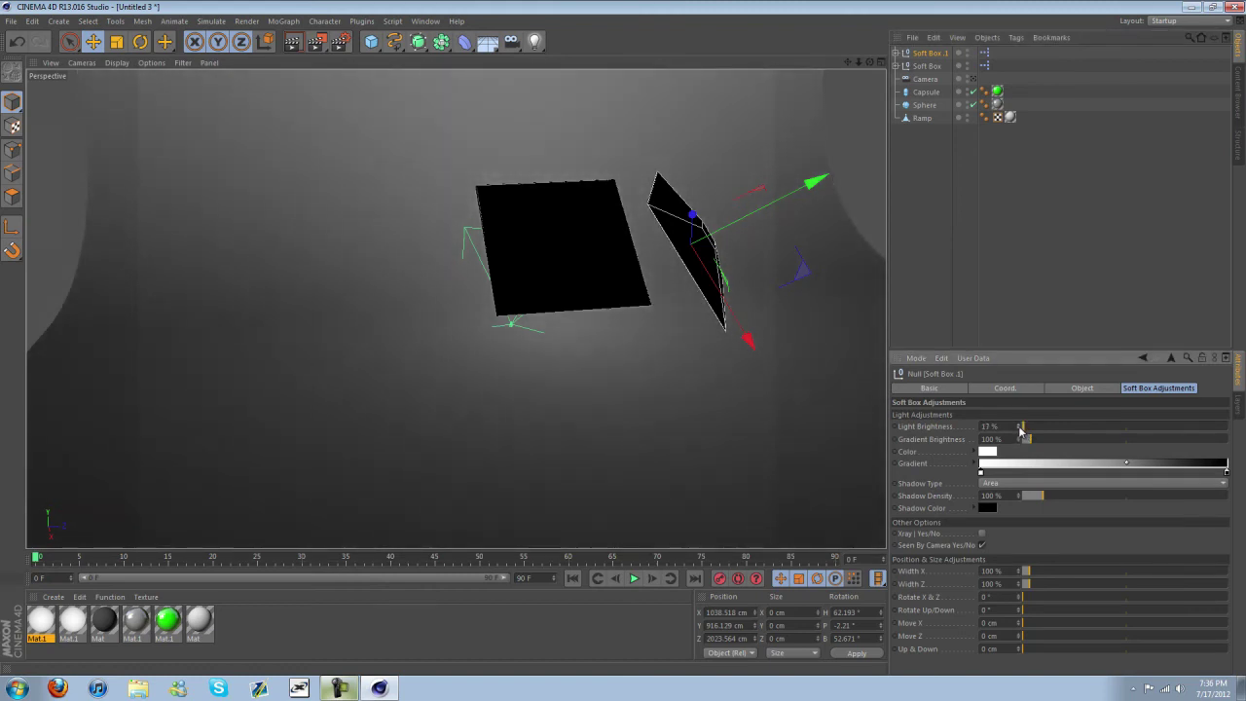
pyautogui.click(972, 79)
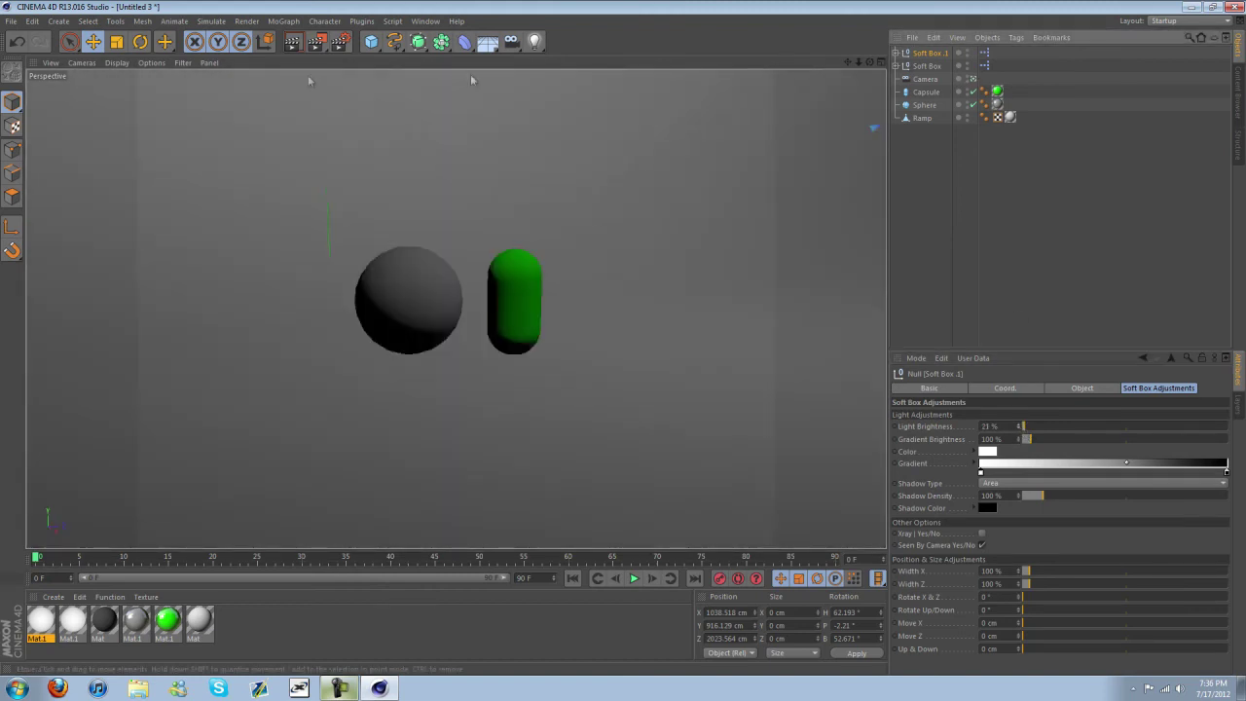
pyautogui.click(292, 41)
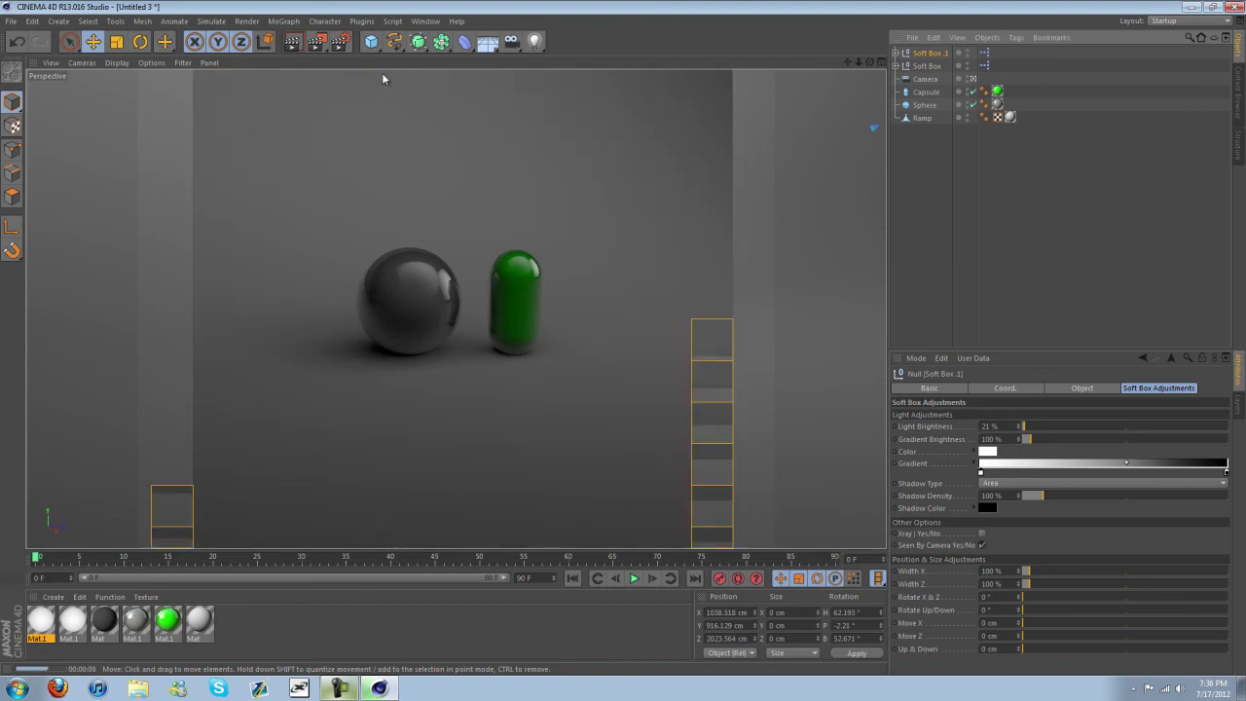
# Set the render's anti-aliasing to Best and add the Global Illumination effect
pyautogui.click(338, 43)
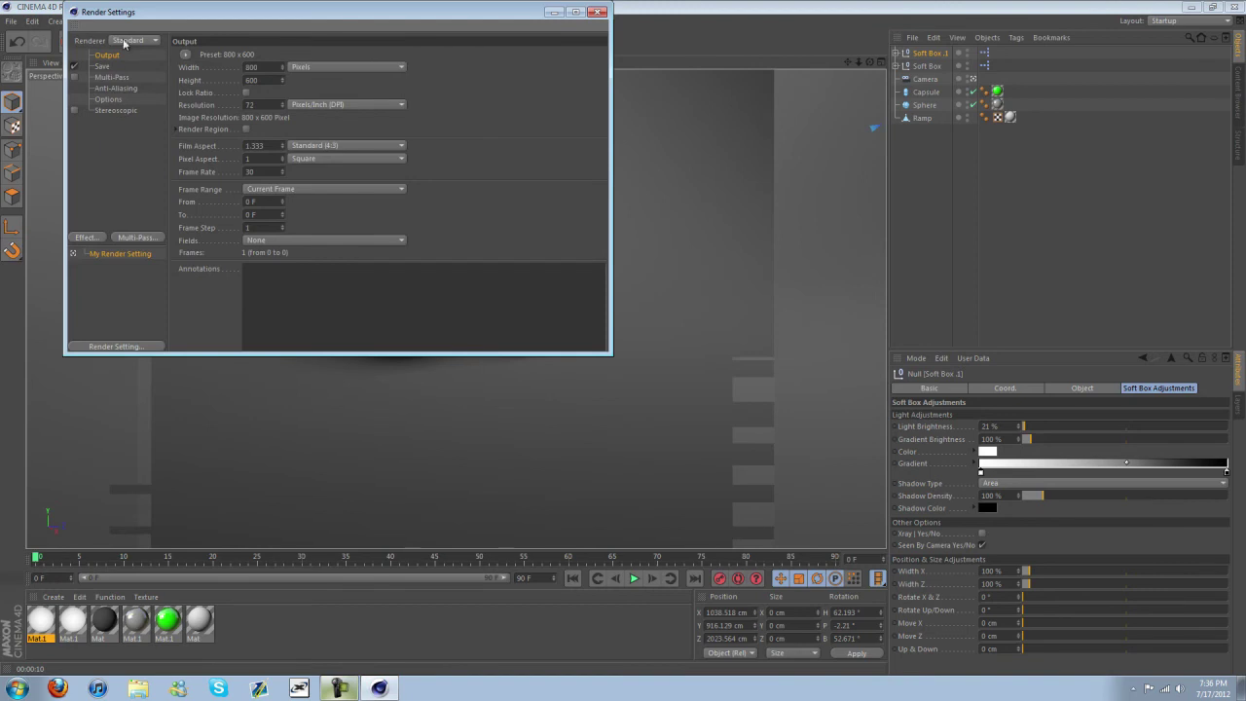
pyautogui.click(114, 89)
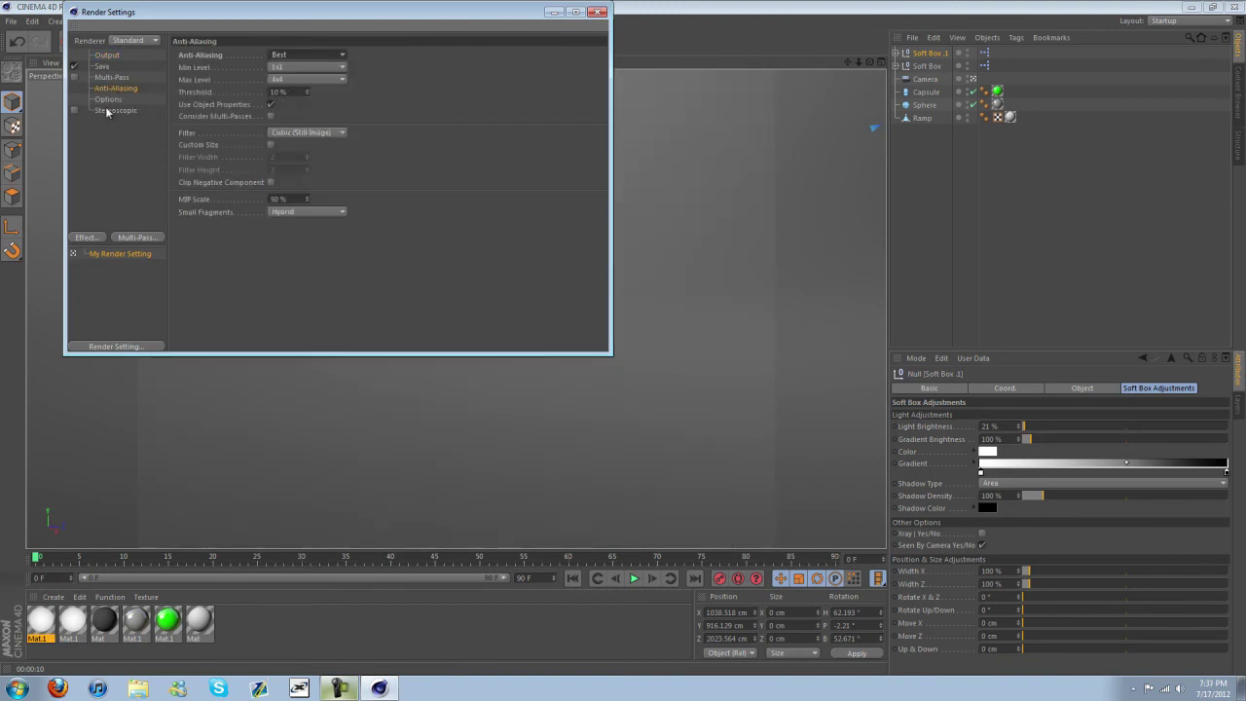
pyautogui.click(85, 239)
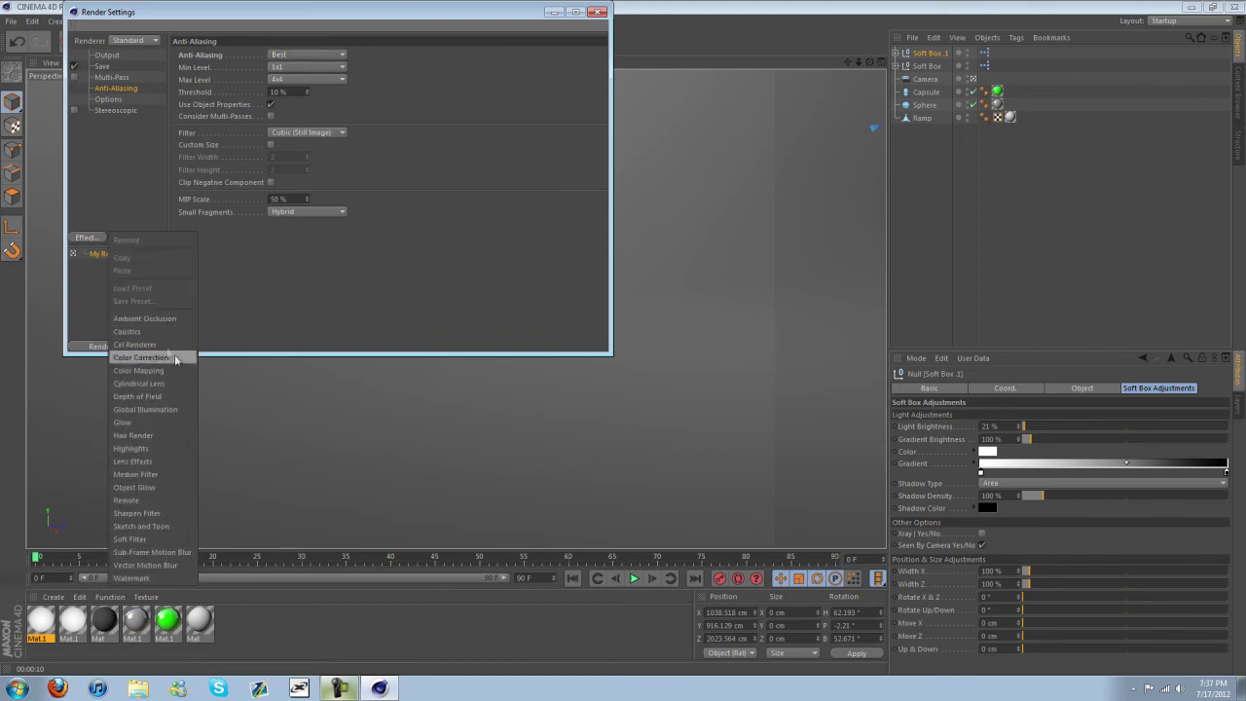
pyautogui.click(146, 410)
# Set the irradiance cache's stochastic samples to Low and record density to Preview, and render the camera view
pyautogui.click(284, 56)
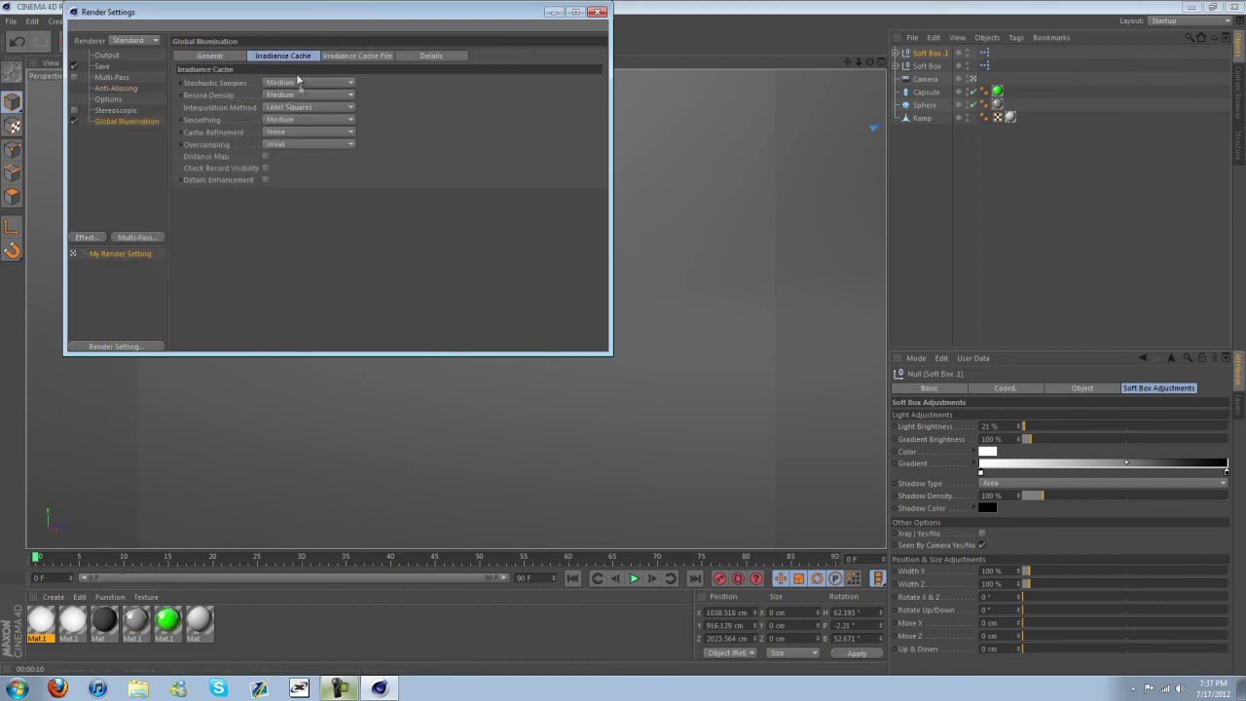
pyautogui.click(292, 82)
pyautogui.click(413, 103)
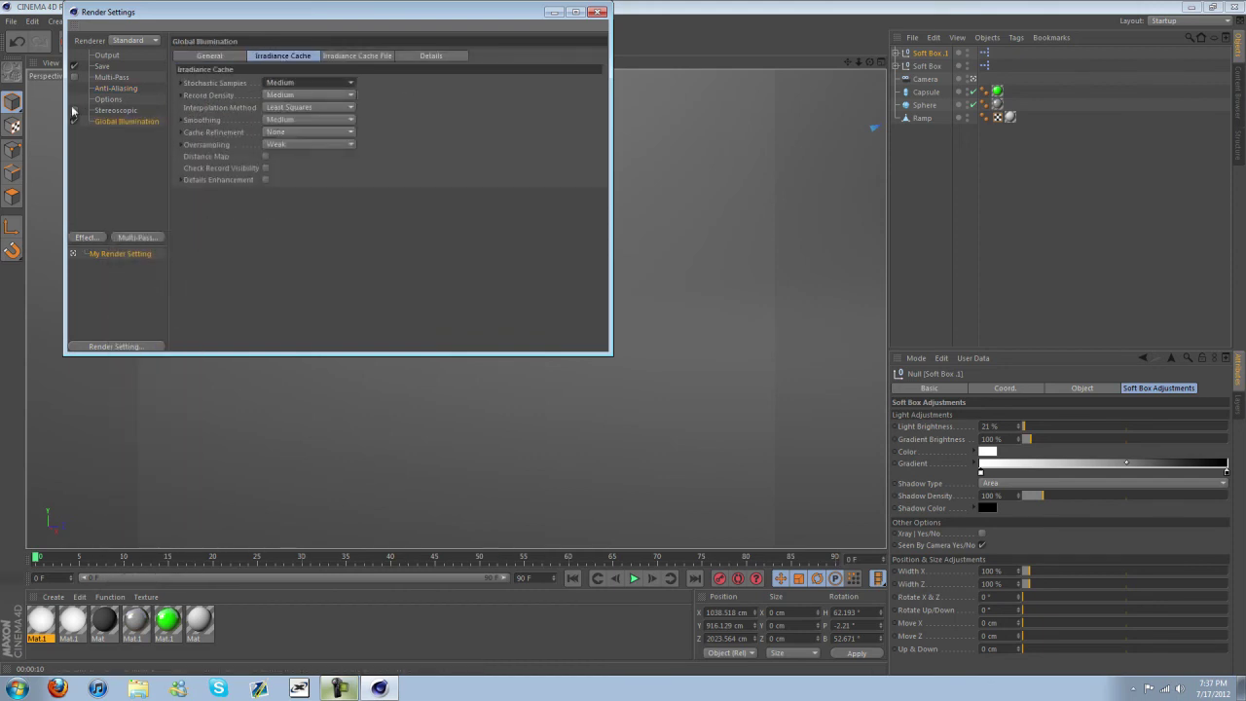
pyautogui.click(293, 83)
pyautogui.click(284, 121)
pyautogui.click(289, 96)
pyautogui.click(294, 122)
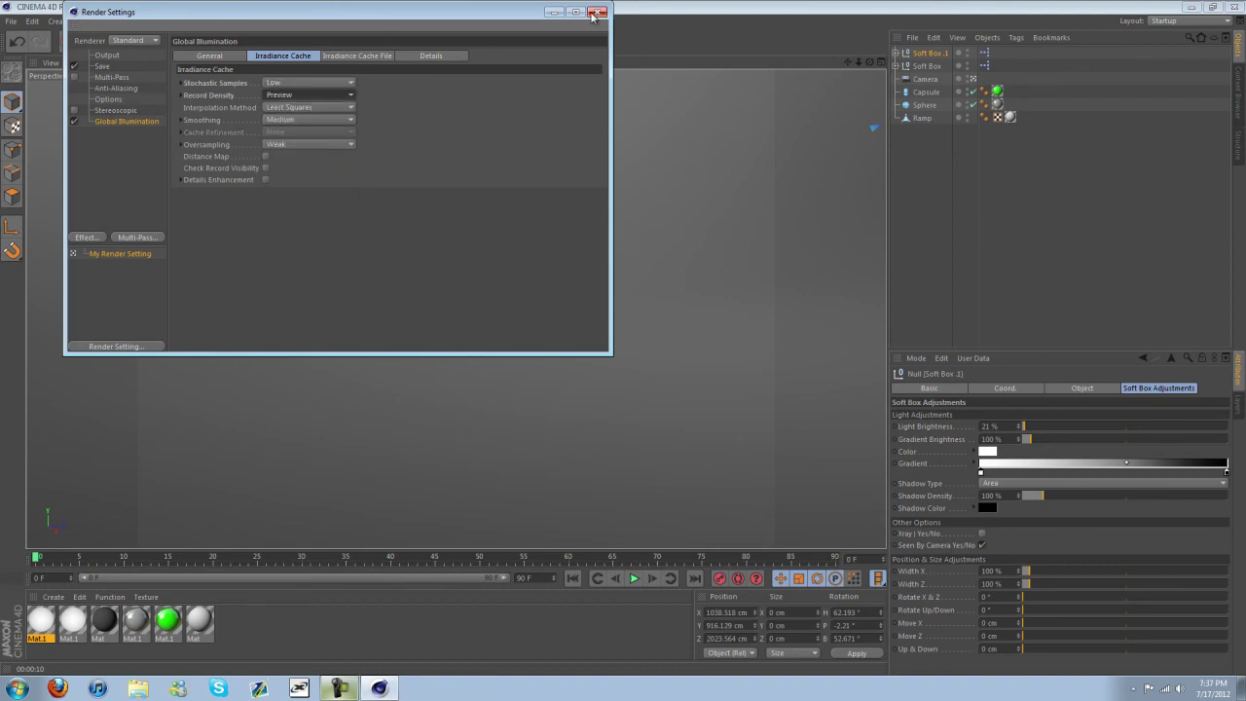
pyautogui.click(596, 13)
pyautogui.click(293, 42)
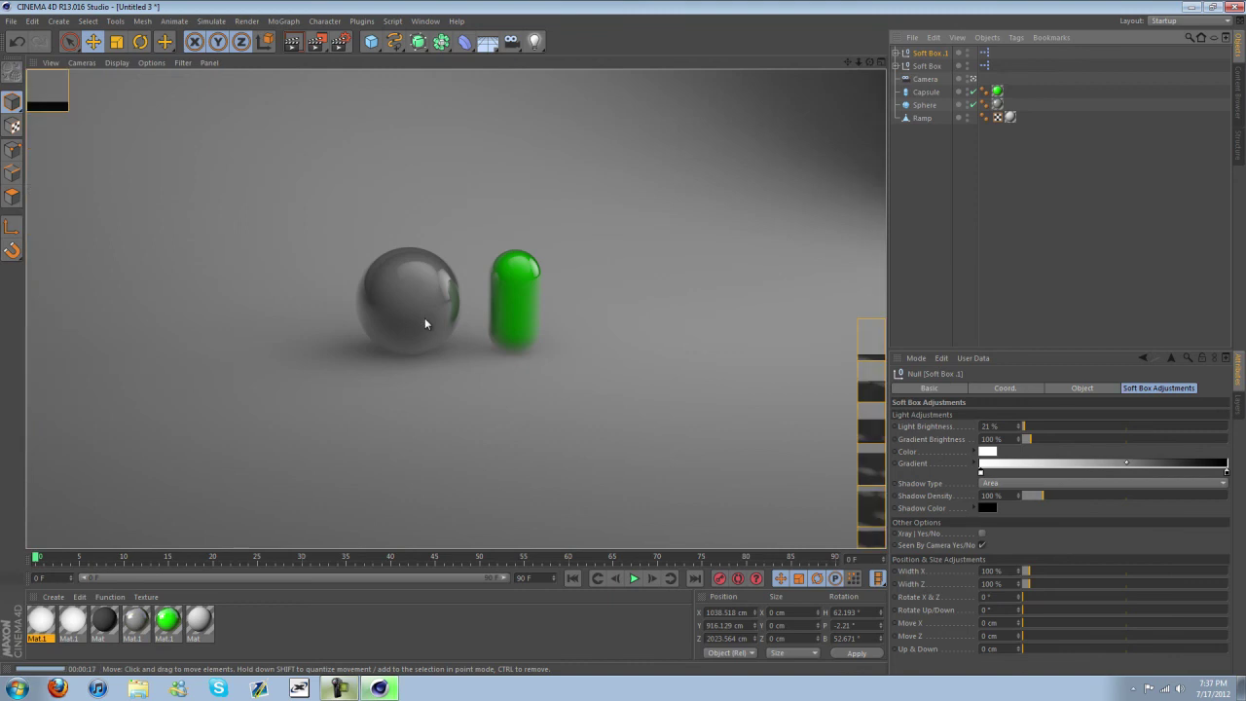
# Reposition the camera to reframe the sphere and capsule on the ramp
pyautogui.scroll(-6, 469, 305)
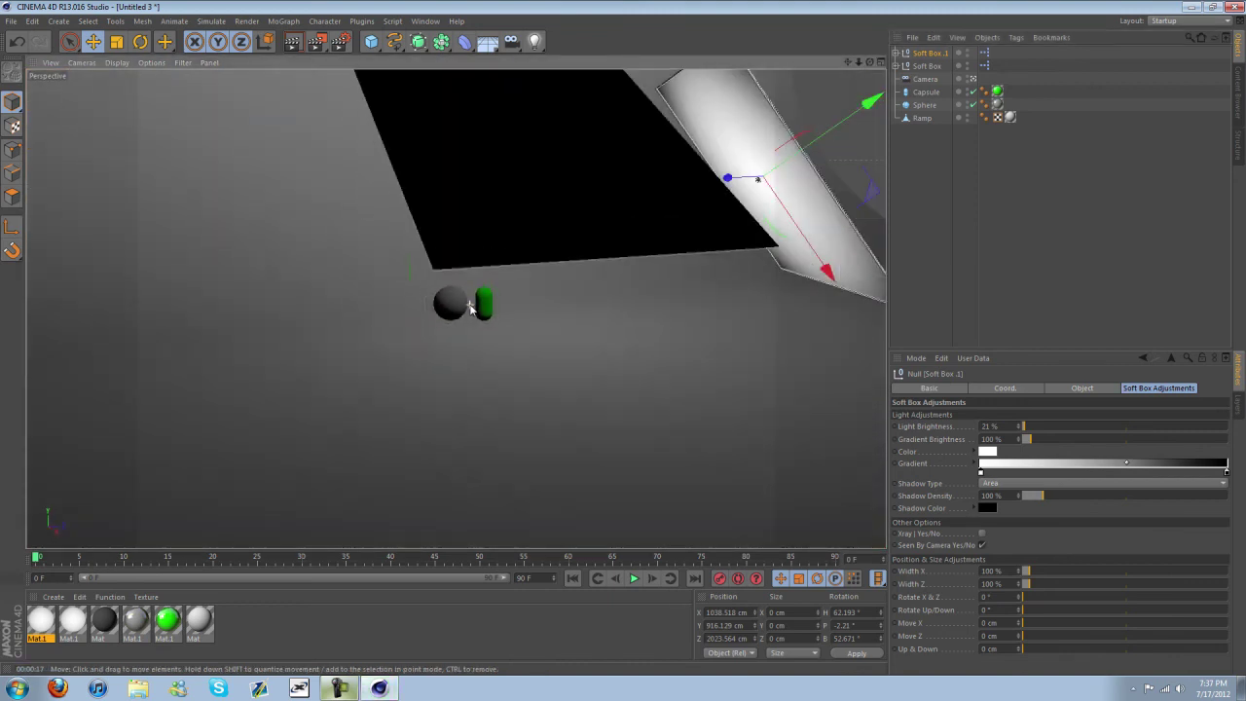
pyautogui.scroll(8, 471, 305)
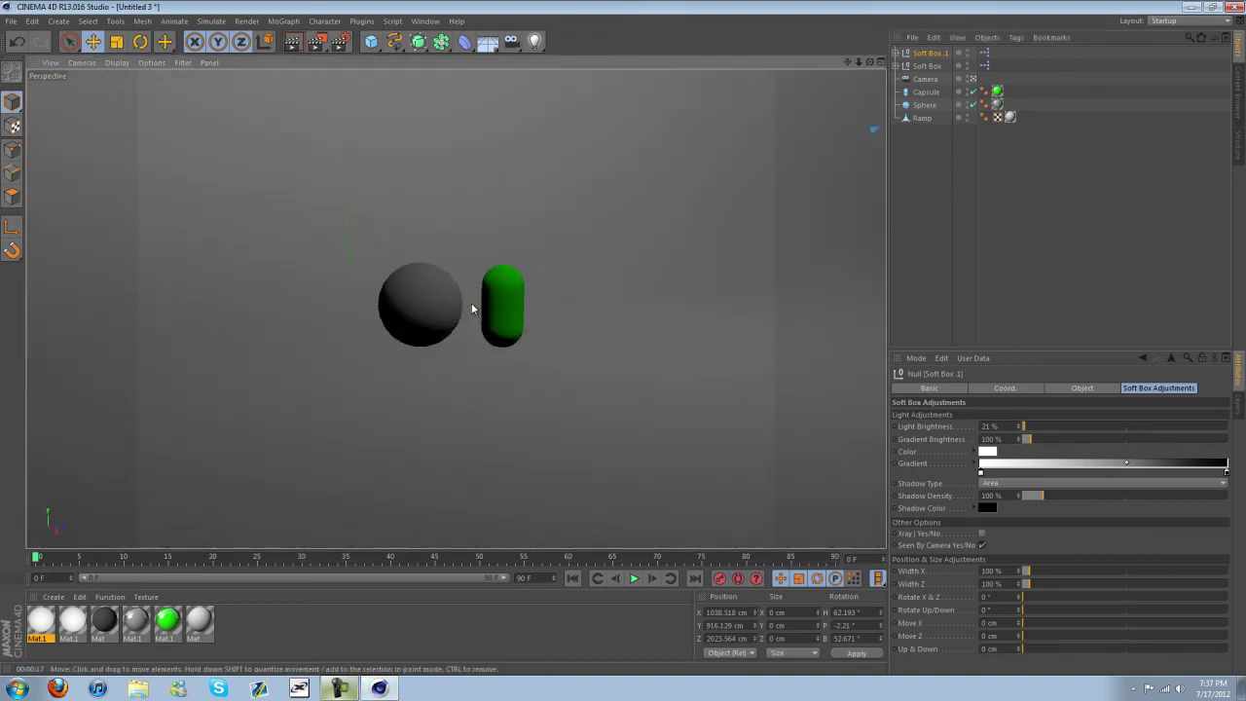
pyautogui.moveTo(869, 61); pyautogui.dragTo(624, 343)
pyautogui.keyDown('alt'); pyautogui.moveTo(625, 337); pyautogui.dragTo(624, 336); pyautogui.keyUp('alt')
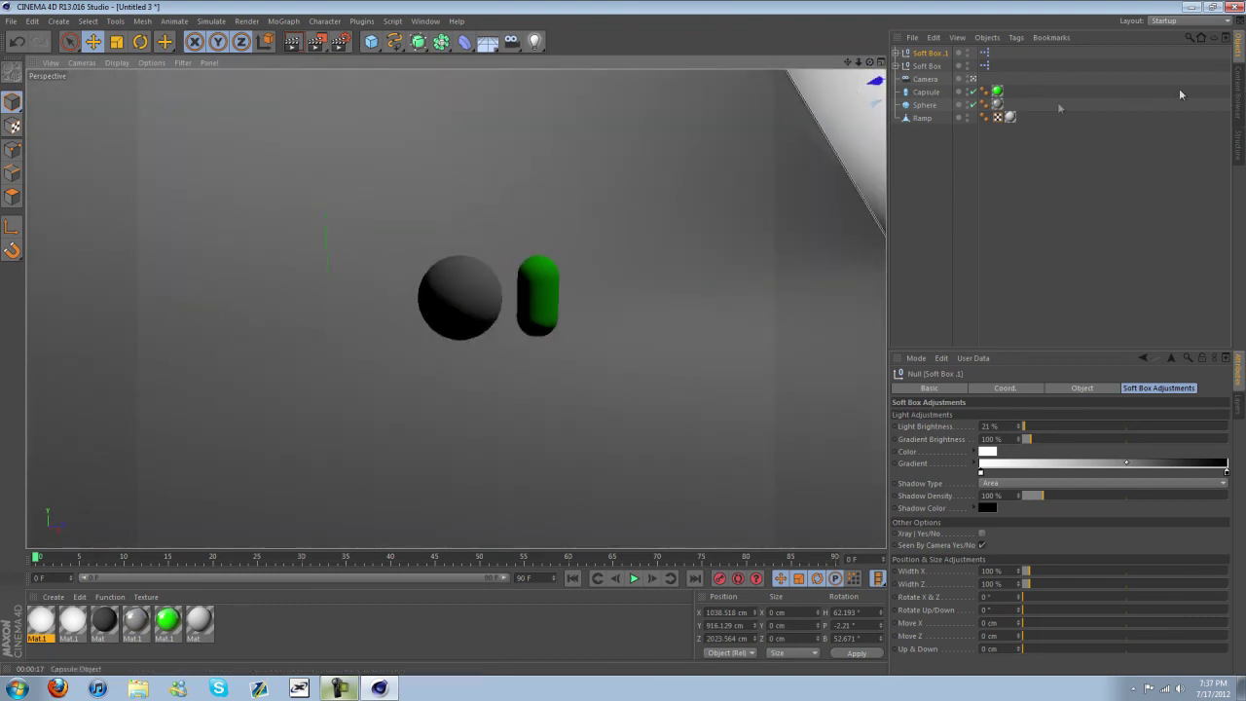
pyautogui.moveTo(847, 62); pyautogui.dragTo(635, 194)
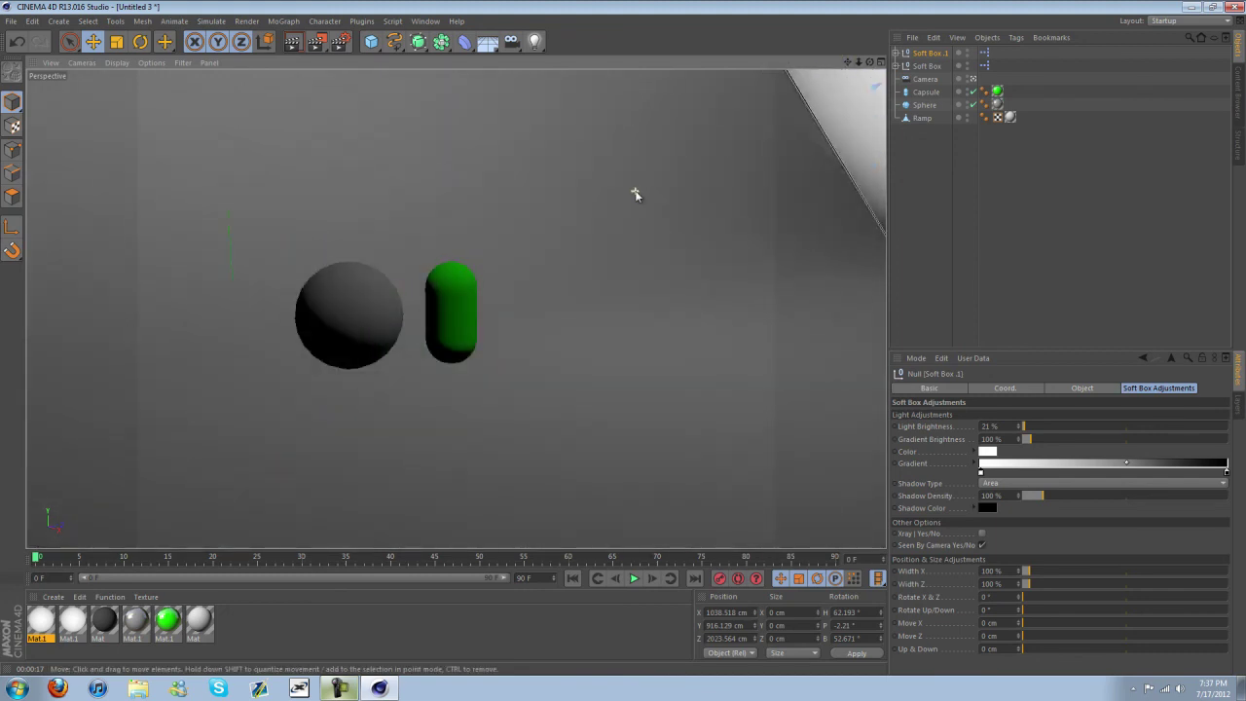
pyautogui.moveTo(847, 62); pyautogui.dragTo(624, 343)
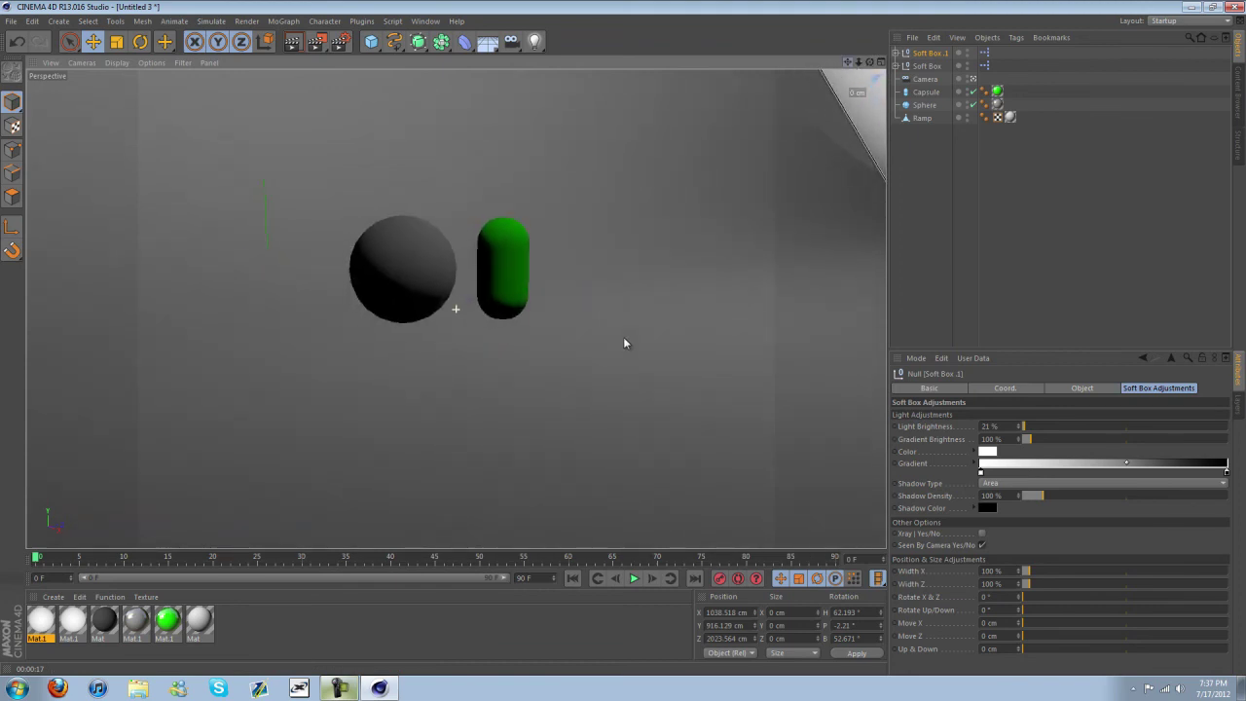